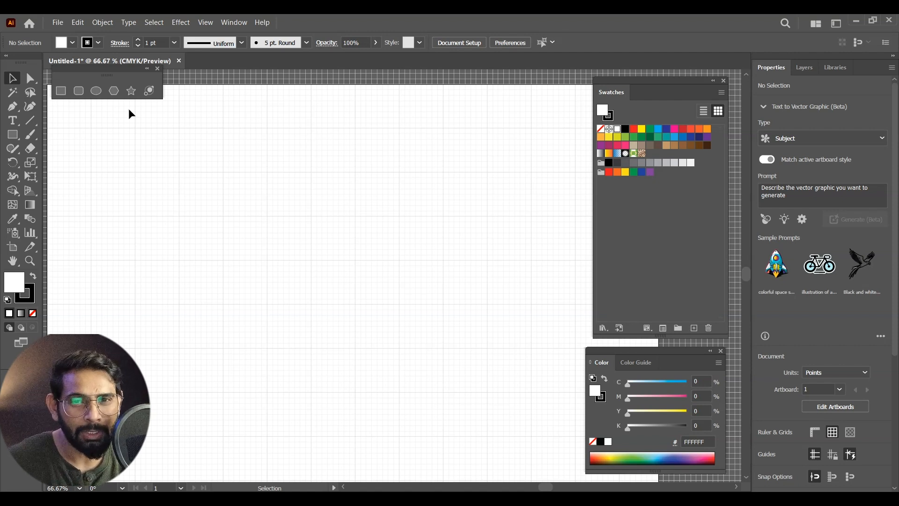
# - Draw a vertical line segment about 431 pt long in the left half of the artboard
pyautogui.click(30, 120)
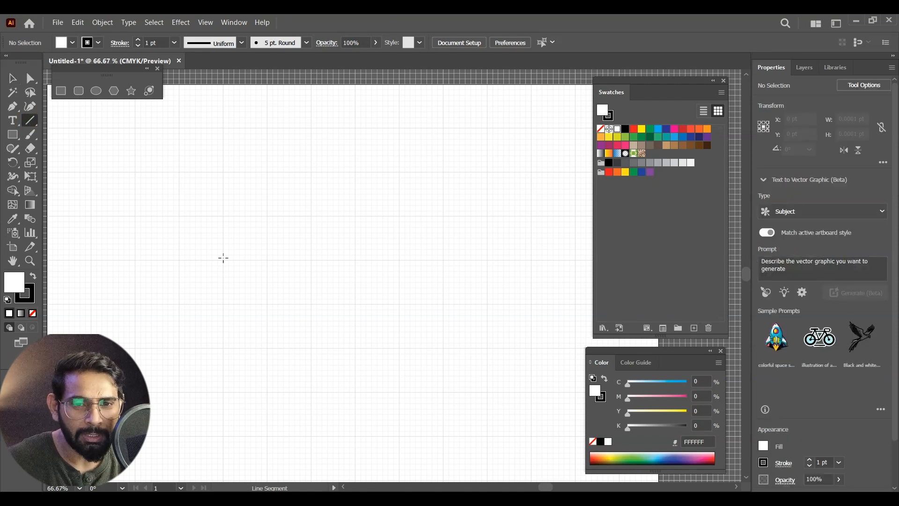
pyautogui.hotkey('ctrl', '0')
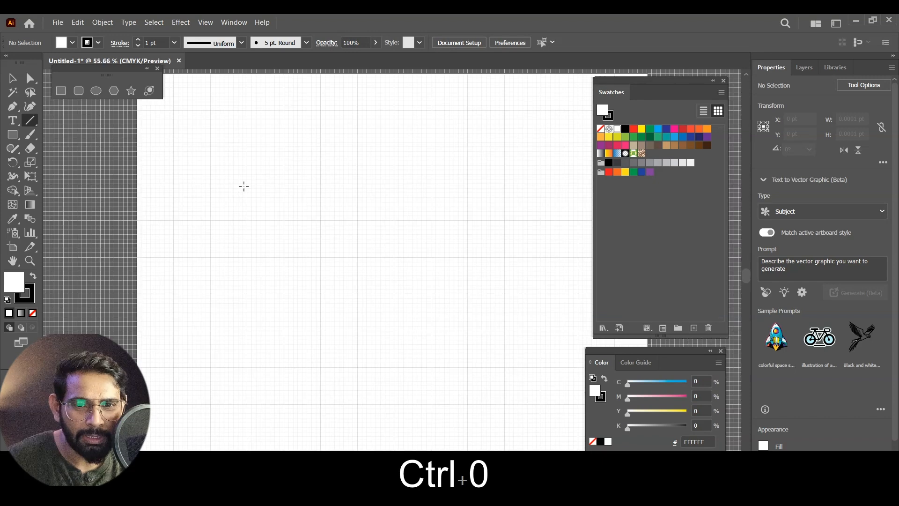
pyautogui.moveTo(246, 182); pyautogui.dragTo(247, 402)
pyautogui.click(11, 78)
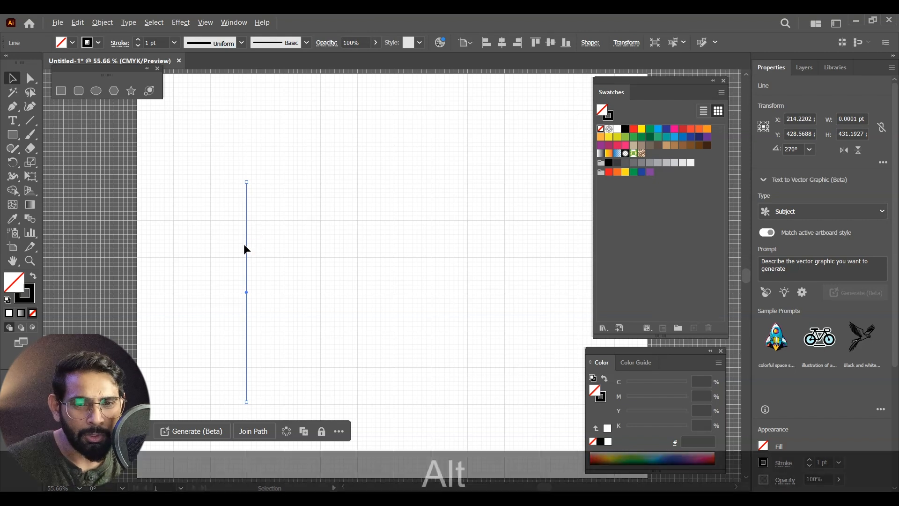
# - Duplicate the line about 37 pt to its right and repeat that transformation to make a row of twelve evenly spaced lines
pyautogui.moveTo(247, 247); pyautogui.dragTo(265, 254)
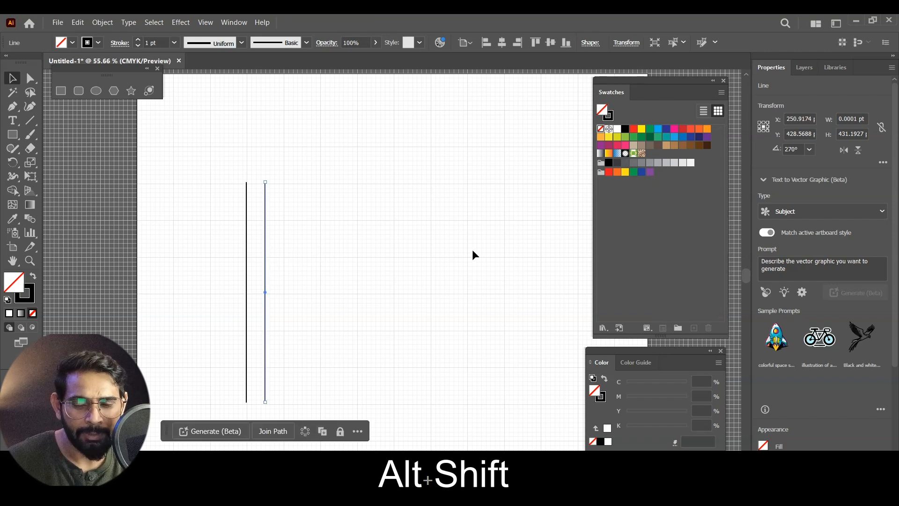
pyautogui.press('ctrl')
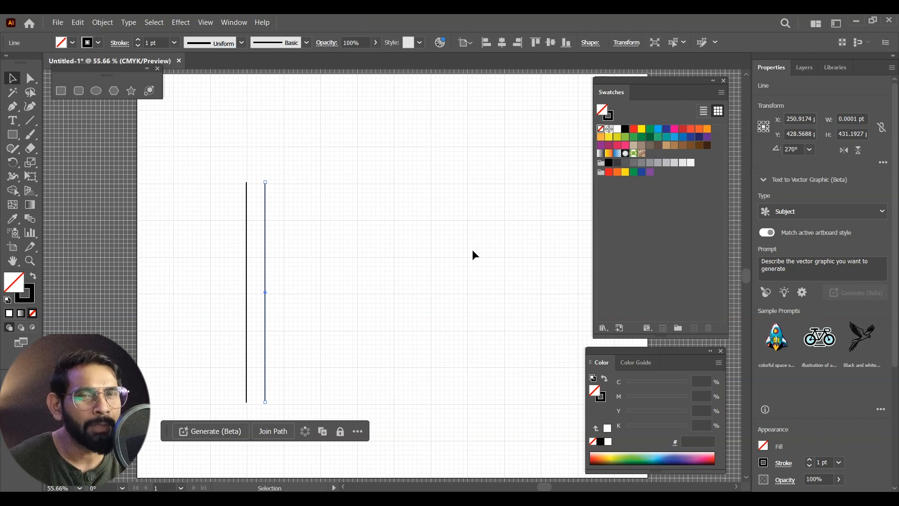
pyautogui.hotkey('ctrl', 'd')
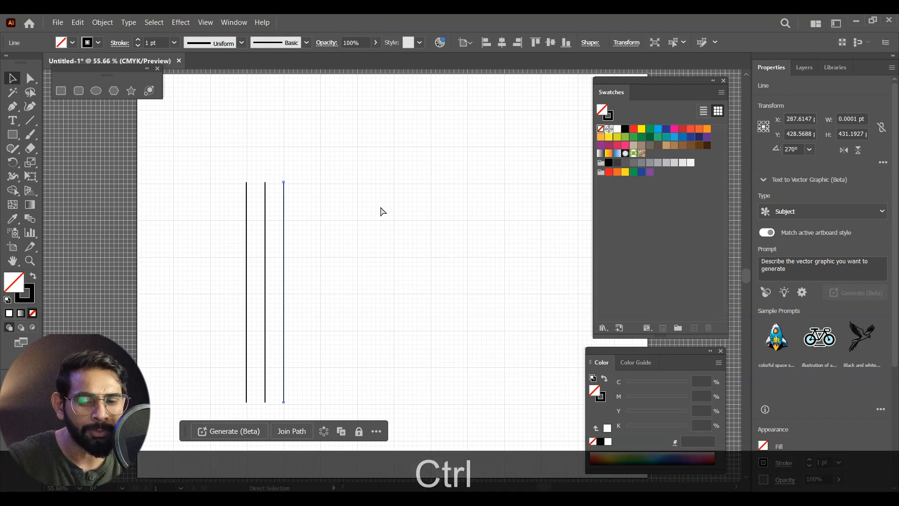
pyautogui.hotkey('ctrl', 'd')
pyautogui.hotkey('ctrl', 'd')
pyautogui.hotkey('ctrl', 'd')
pyautogui.hotkey('ctrl', 'd')
pyautogui.hotkey('ctrl', 'd')
pyautogui.hotkey('ctrl', 'd')
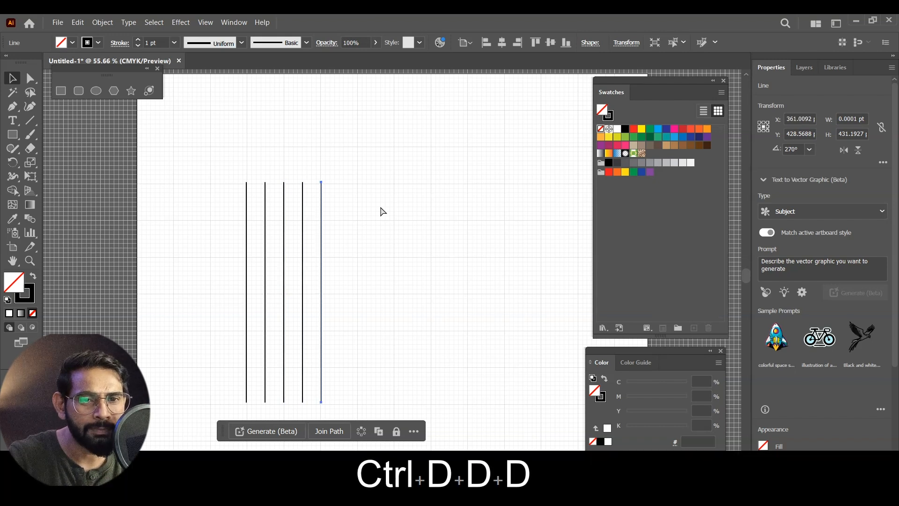
pyautogui.hotkey('ctrl', 'd')
pyautogui.hotkey('ctrl', 'd')
pyautogui.hotkey('ctrl', 'd')
pyautogui.hotkey('ctrl', 'd')
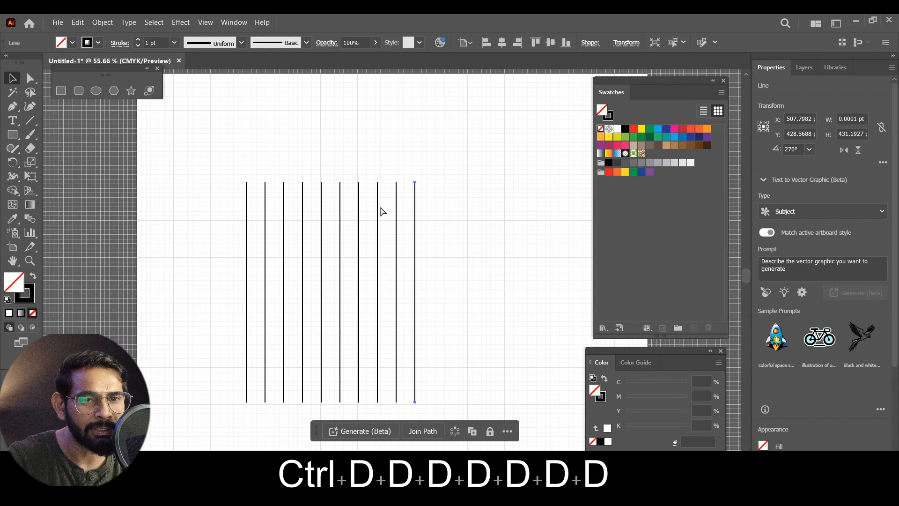
# - Stretch all twelve vertical lines upward to a height of about 521 pt and group them
pyautogui.moveTo(204, 167); pyautogui.dragTo(522, 321)
pyautogui.moveTo(351, 183); pyautogui.dragTo(351, 136)
pyautogui.click(496, 193)
pyautogui.moveTo(199, 138); pyautogui.dragTo(519, 289)
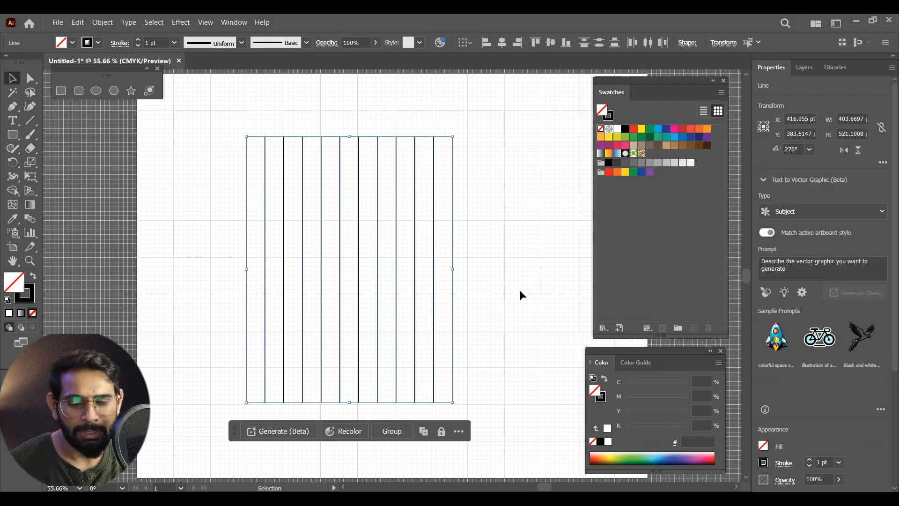
pyautogui.hotkey('ctrl', 'g')
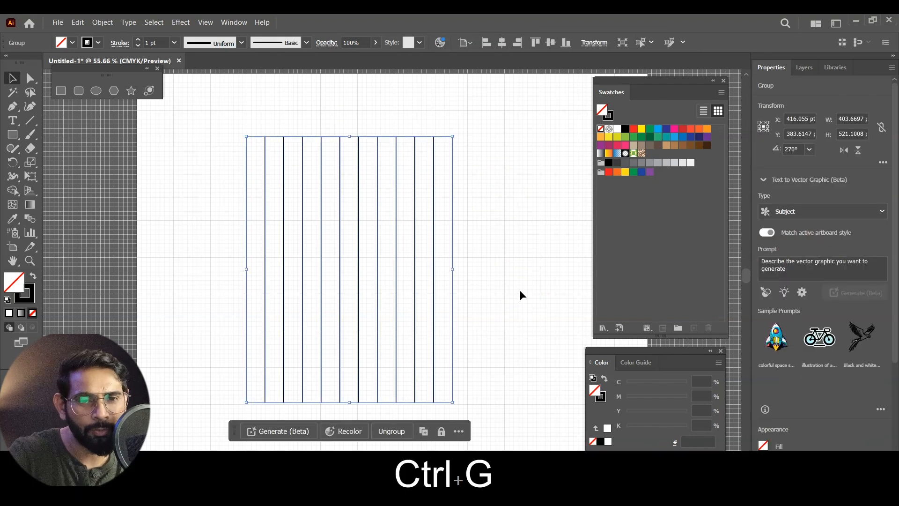
pyautogui.click(547, 191)
# - Copy the group of vertical lines and paste the duplicate directly in front of the original
pyautogui.click(452, 183)
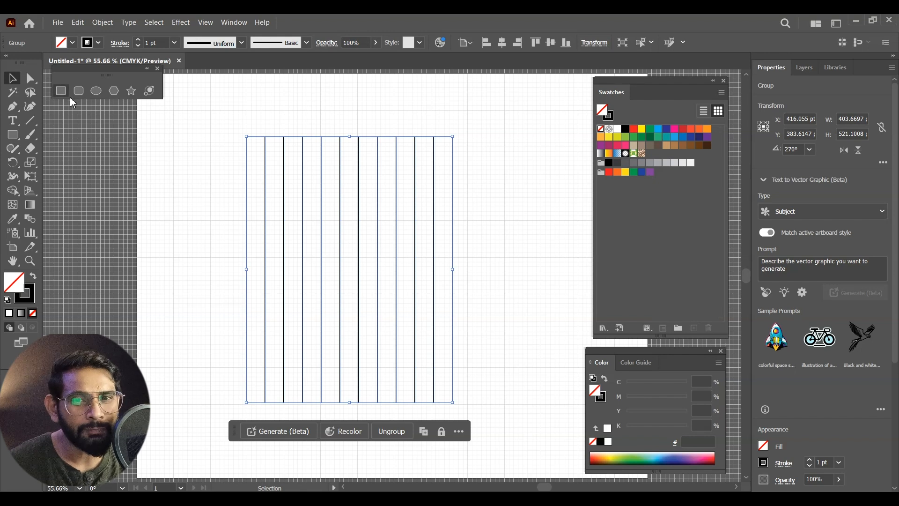
pyautogui.moveTo(498, 124); pyautogui.dragTo(392, 202)
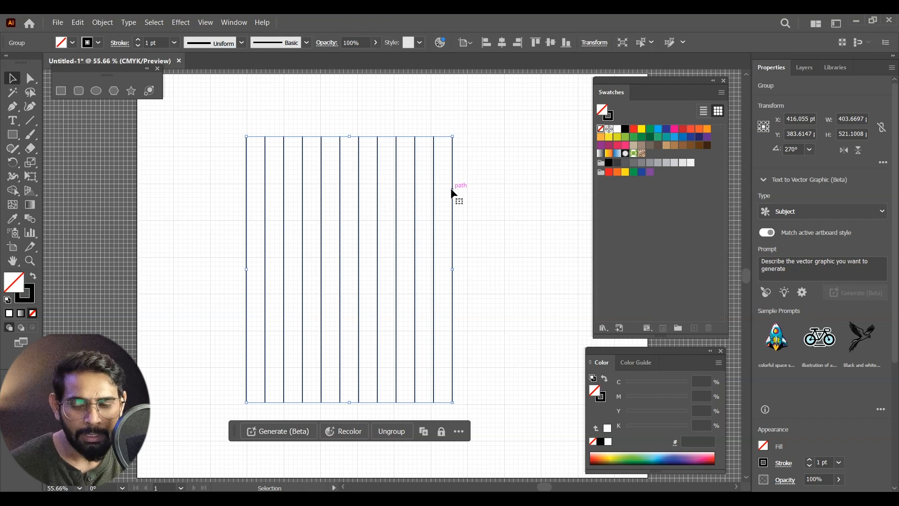
pyautogui.press('ctrl')
pyautogui.hotkey('ctrl', 'c')
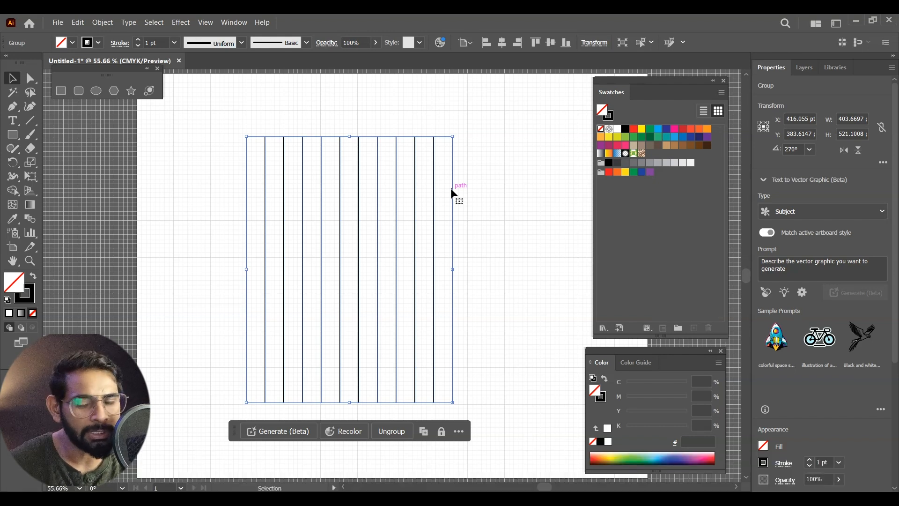
pyautogui.hotkey('ctrl', 'f')
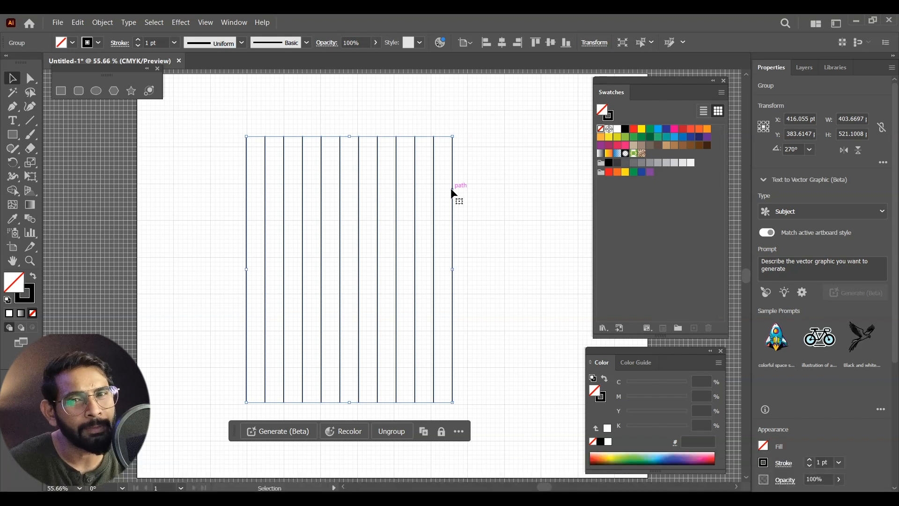
pyautogui.click(78, 22)
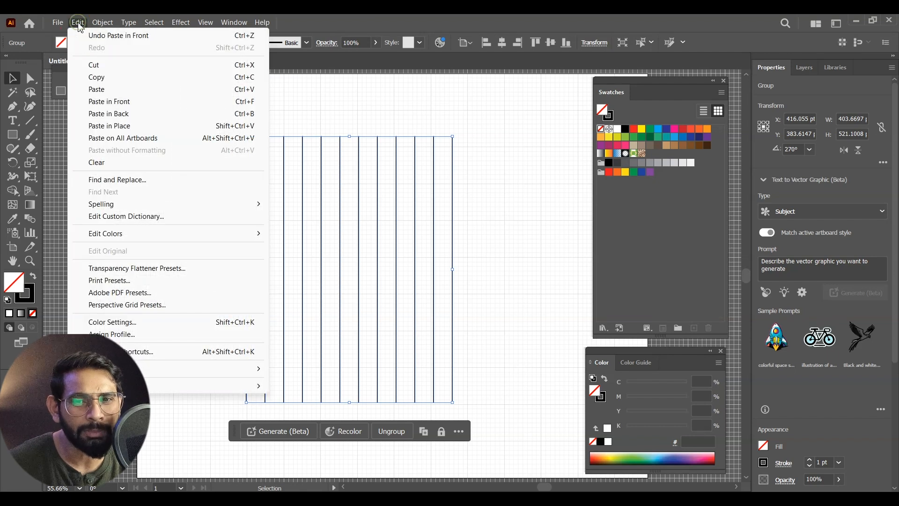
pyautogui.moveTo(92, 29)
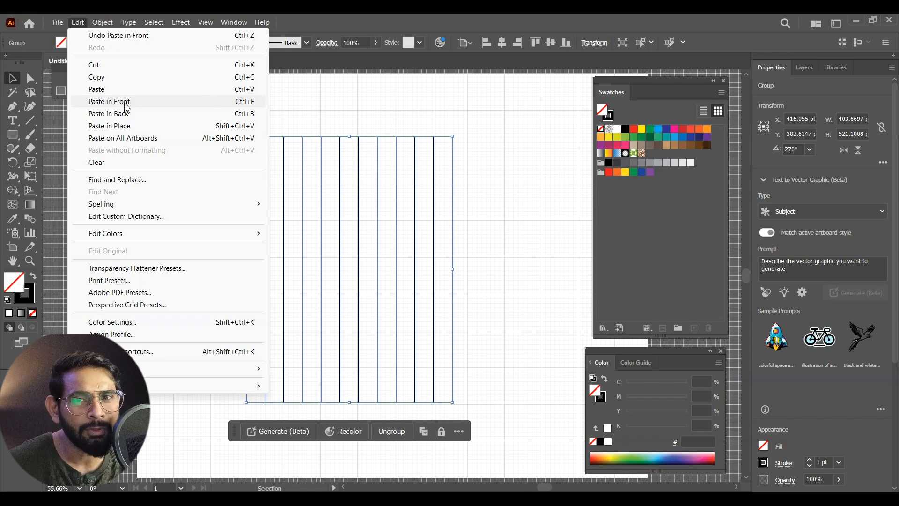
pyautogui.click(477, 111)
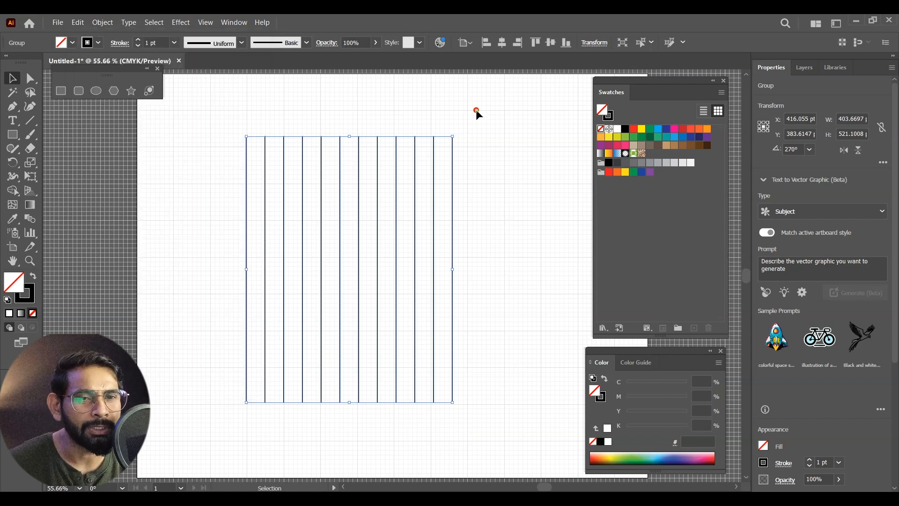
# - Rotate the pasted line group to about 194.33° so its lines slant across the vertical ones, its corners meeting the outer lines' ends
pyautogui.click(454, 168)
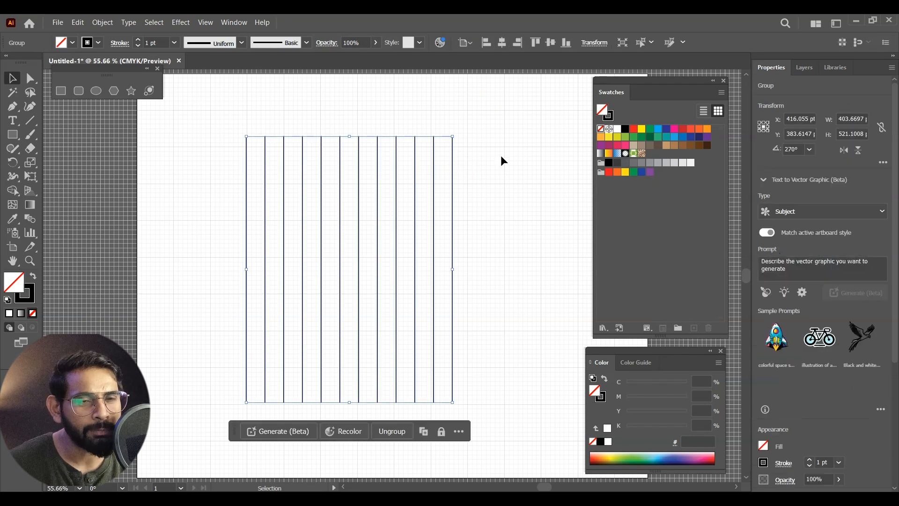
pyautogui.moveTo(457, 131); pyautogui.dragTo(556, 366)
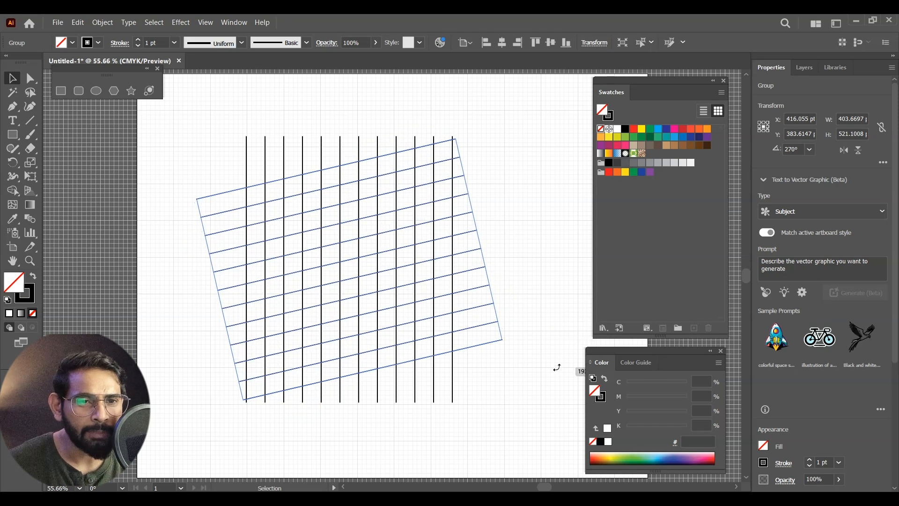
pyautogui.moveTo(504, 342); pyautogui.dragTo(512, 341)
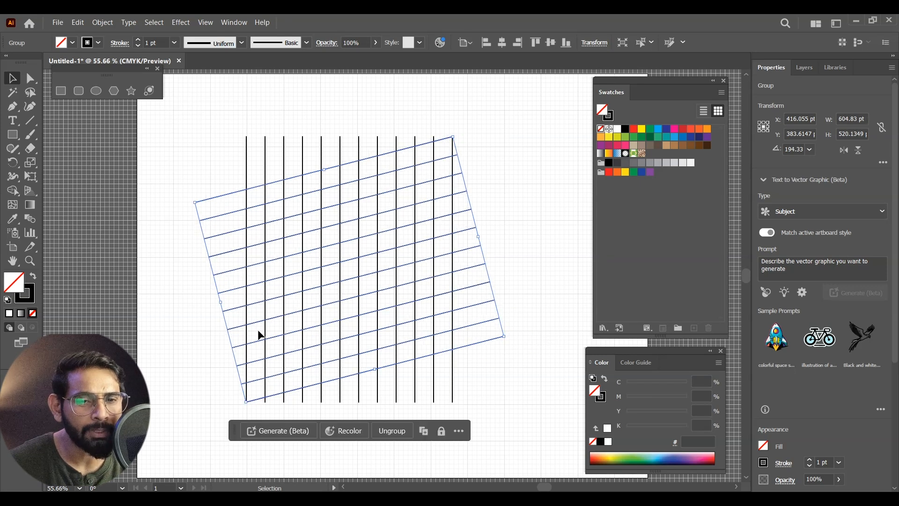
pyautogui.click(536, 214)
pyautogui.moveTo(535, 218); pyautogui.dragTo(482, 343)
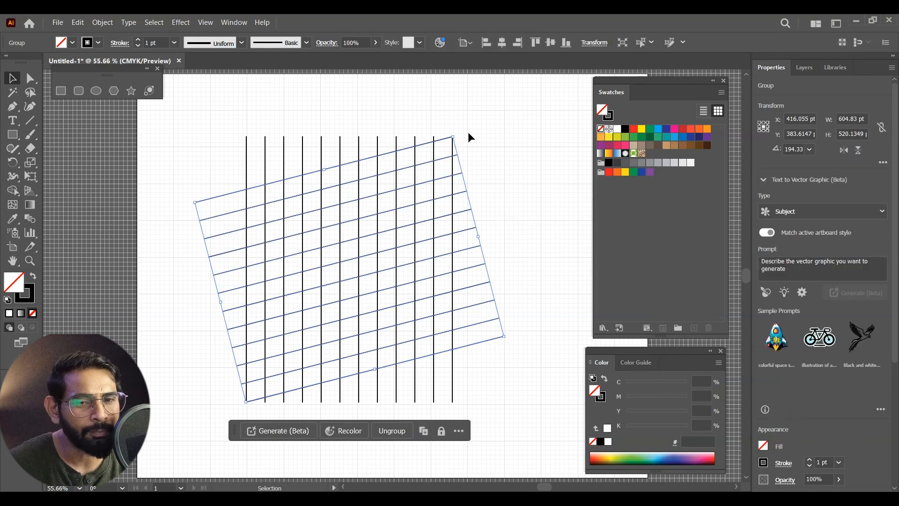
pyautogui.click(523, 289)
pyautogui.click(480, 265)
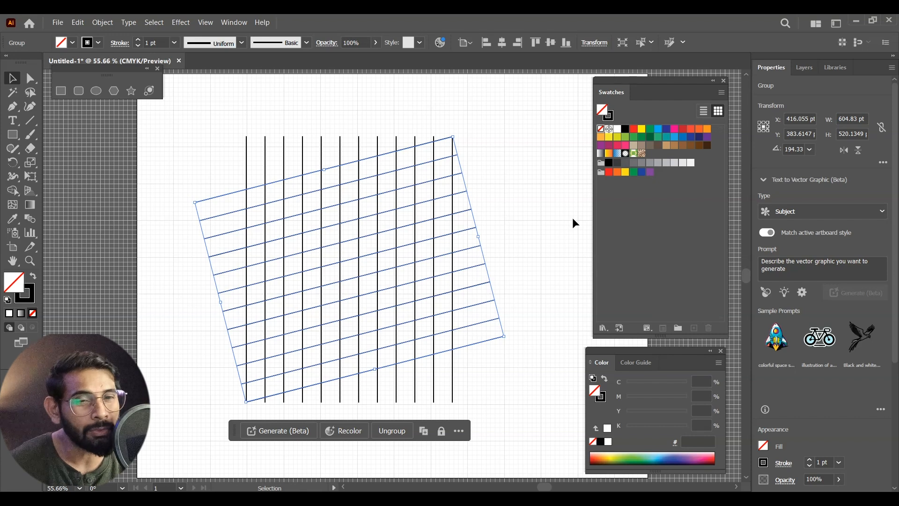
pyautogui.moveTo(523, 198); pyautogui.dragTo(474, 277)
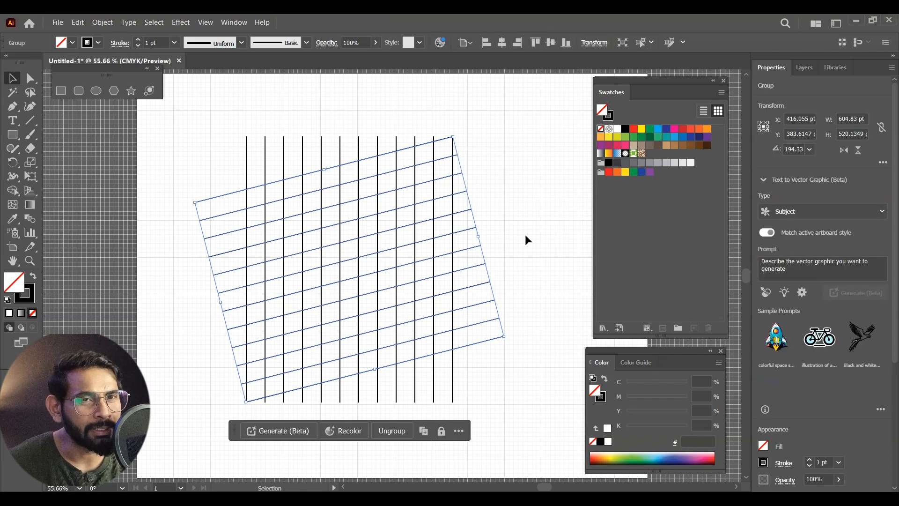
# - Reflect a copy of the slanted line group across the vertical axis, then deselect the artwork
pyautogui.rightClick(470, 215)
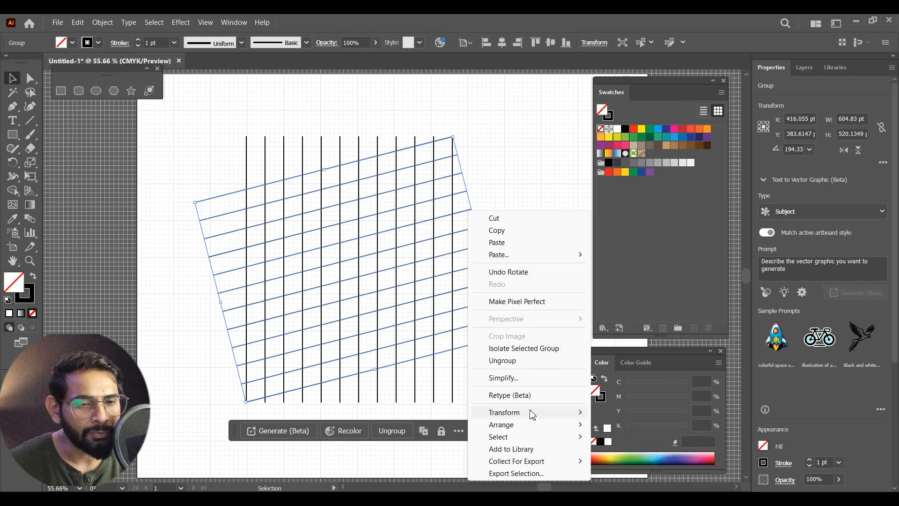
pyautogui.moveTo(529, 412)
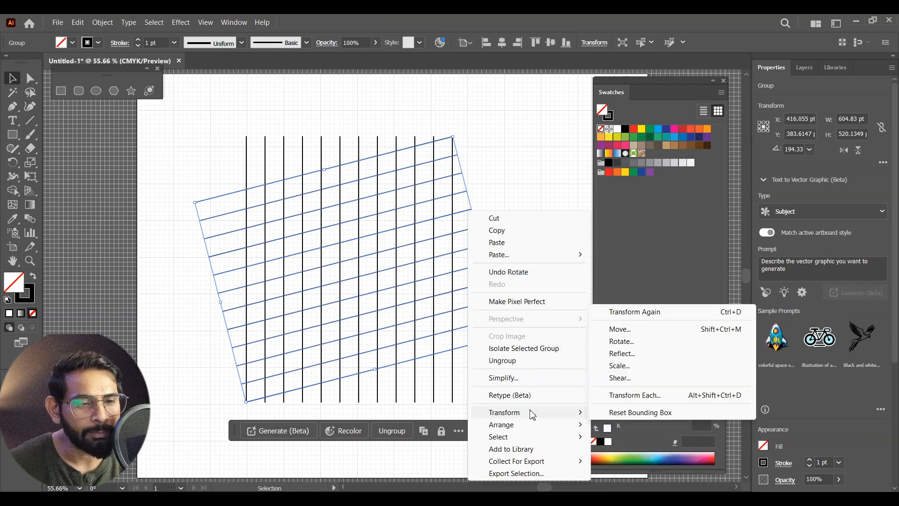
pyautogui.click(641, 358)
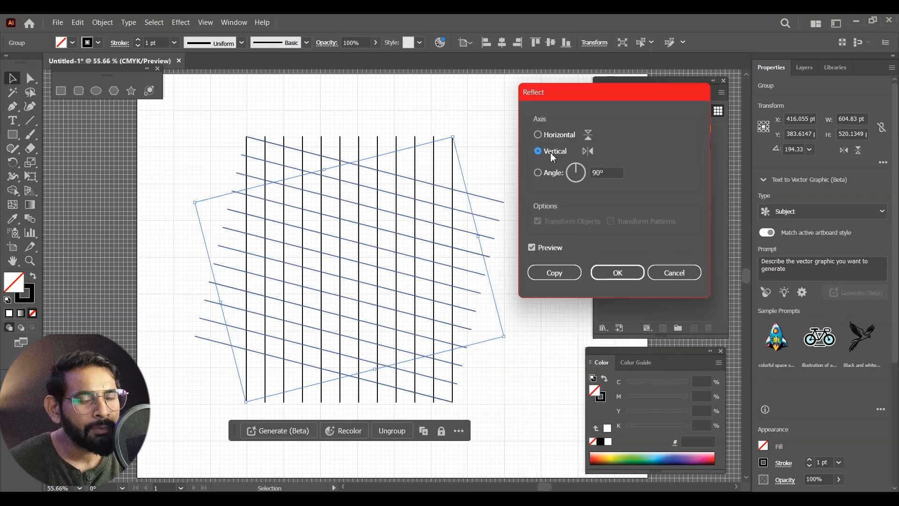
pyautogui.click(555, 276)
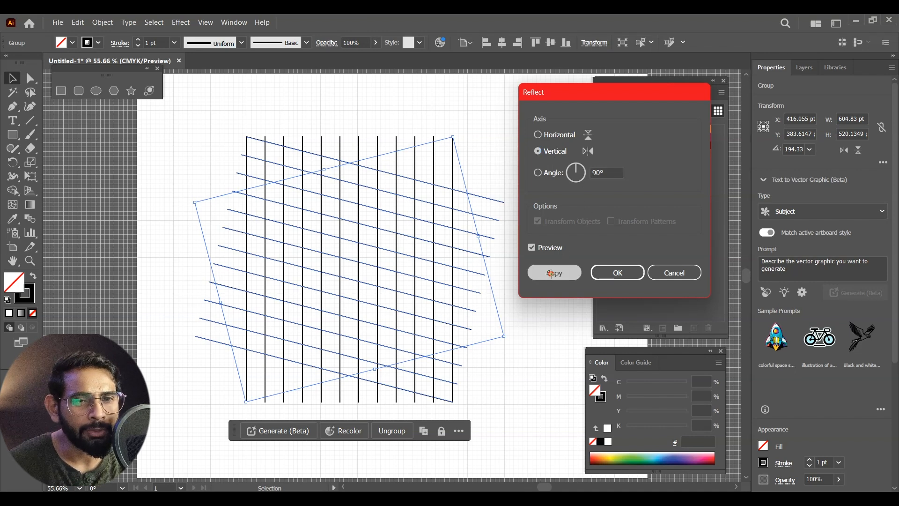
pyautogui.click(534, 168)
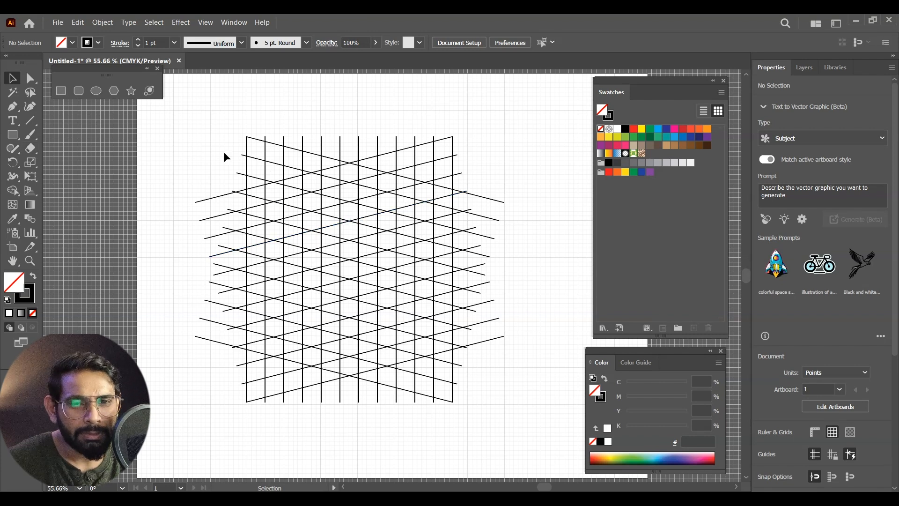
# - Group the three sets of crossing lines together and activate the Shape Builder tool
pyautogui.moveTo(192, 146); pyautogui.dragTo(524, 434)
pyautogui.press('ctrl')
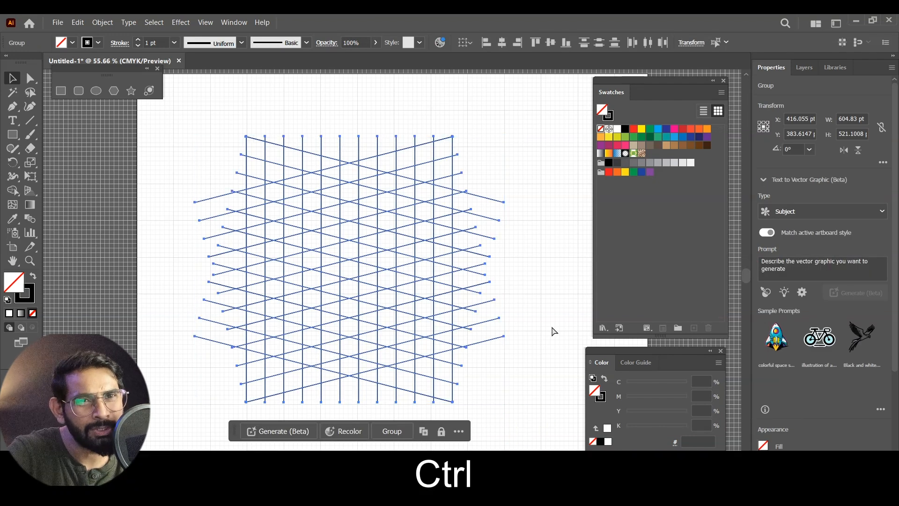
pyautogui.hotkey('ctrl', 'g')
pyautogui.moveTo(549, 135); pyautogui.dragTo(420, 237)
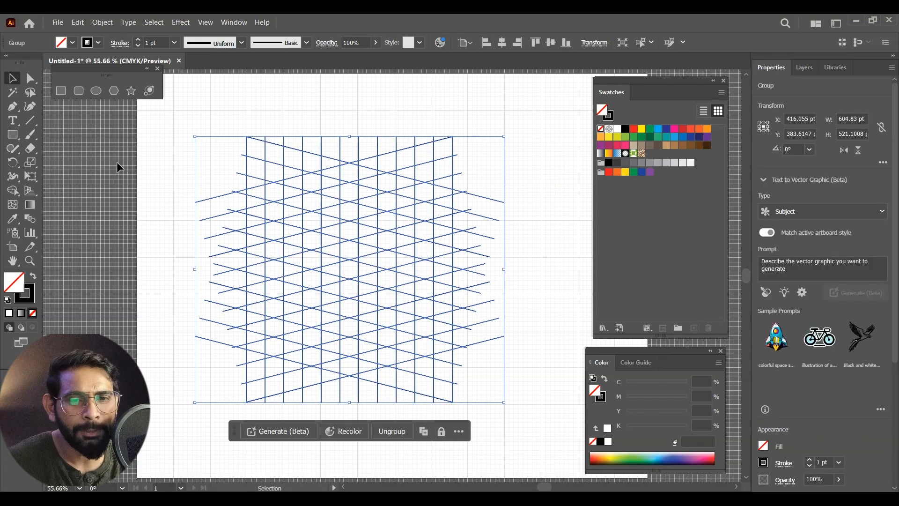
pyautogui.moveTo(12, 190); pyautogui.dragTo(67, 197)
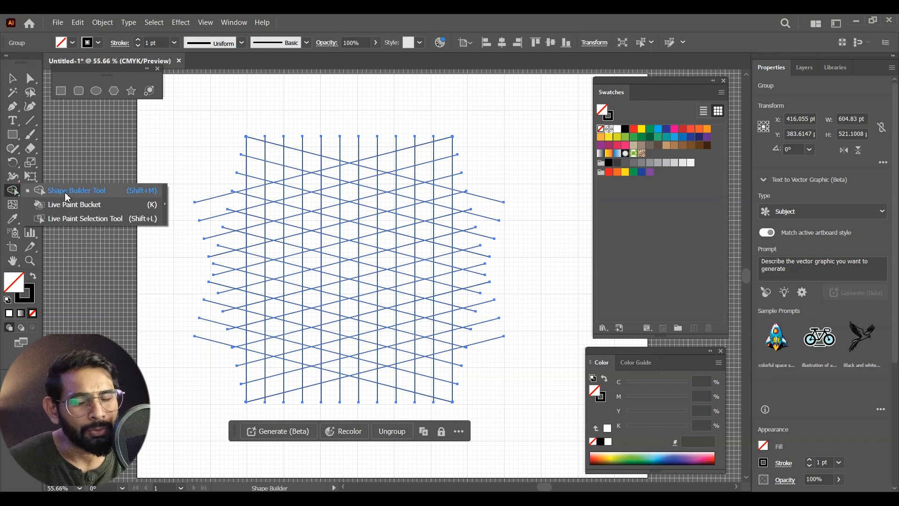
pyautogui.moveTo(68, 196); pyautogui.dragTo(67, 197)
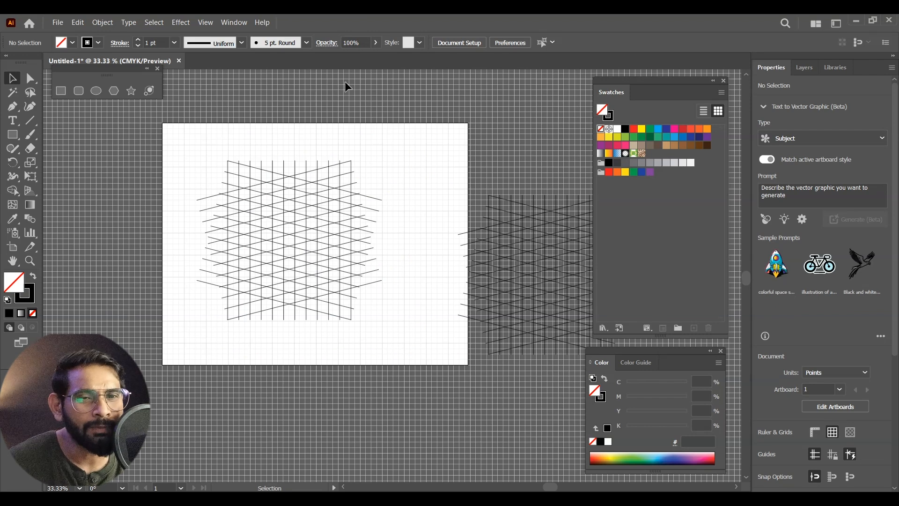
# - Hide the document grid and scale the line pattern on the artboard down proportionally about its center
pyautogui.click(199, 24)
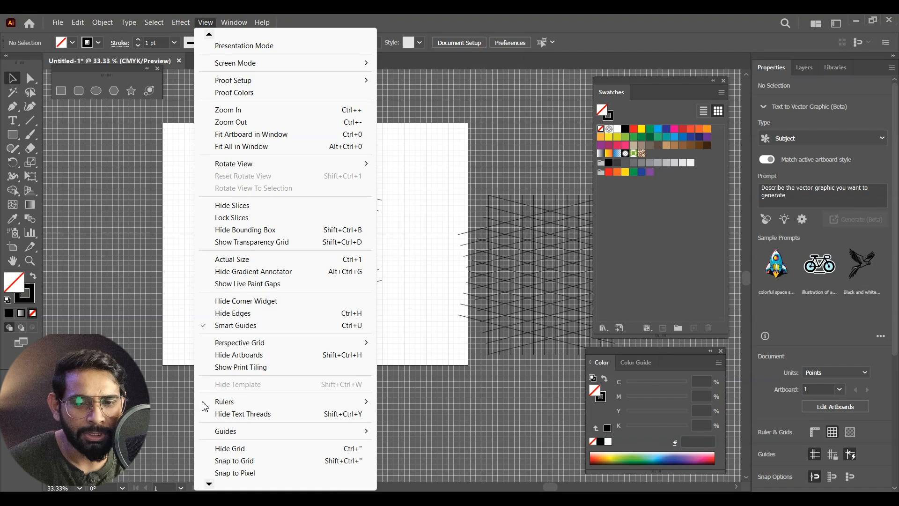
pyautogui.click(230, 449)
pyautogui.moveTo(167, 144); pyautogui.dragTo(363, 347)
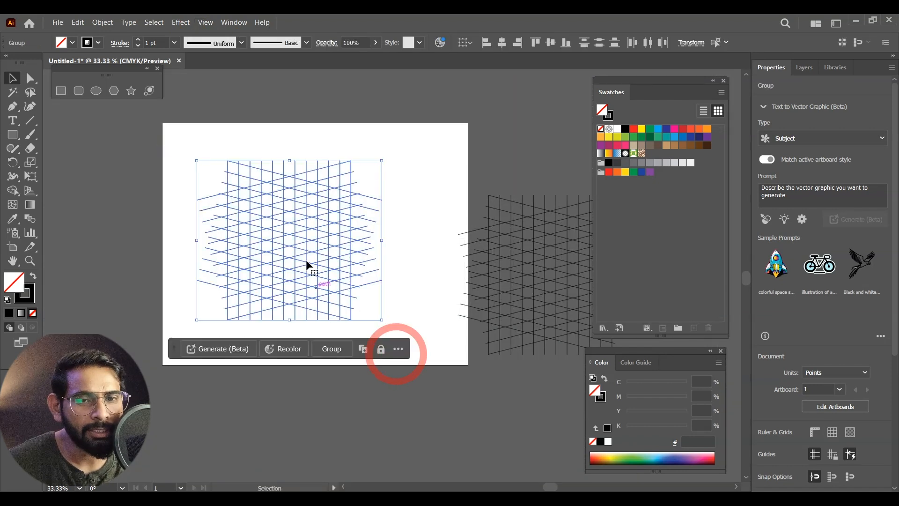
pyautogui.moveTo(383, 164); pyautogui.dragTo(336, 206)
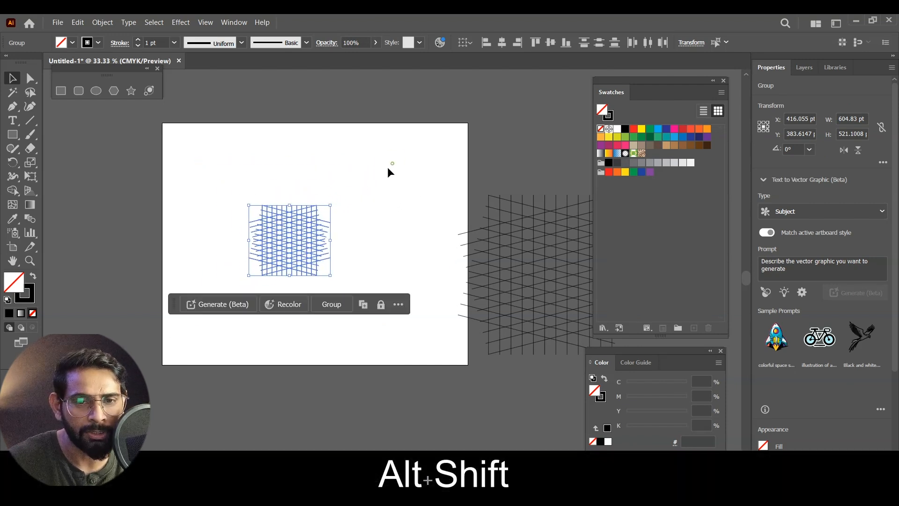
pyautogui.click(387, 168)
pyautogui.moveTo(298, 241); pyautogui.dragTo(504, 403)
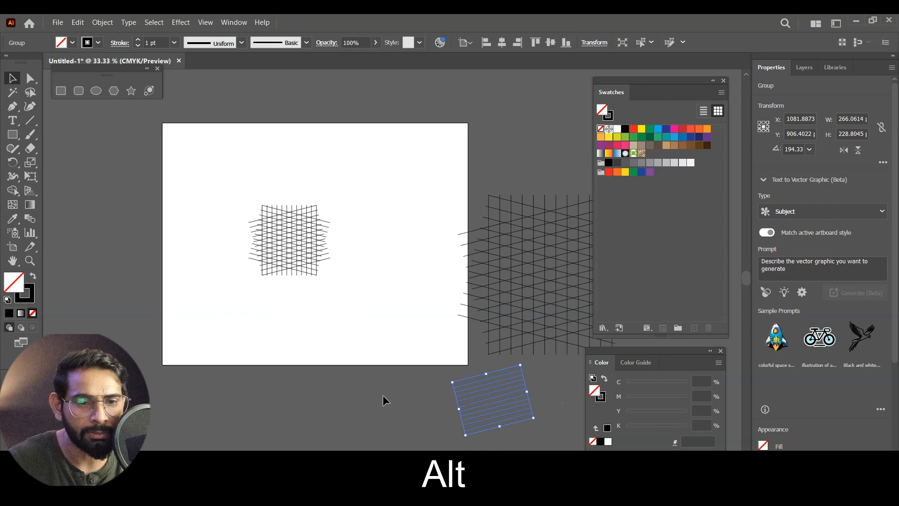
pyautogui.hotkey('ctrl', 'z')
# - Group the small grid's line sets, place a copy off the artboard and move the original toward the artboard's upper-left area
pyautogui.moveTo(181, 156); pyautogui.dragTo(448, 364)
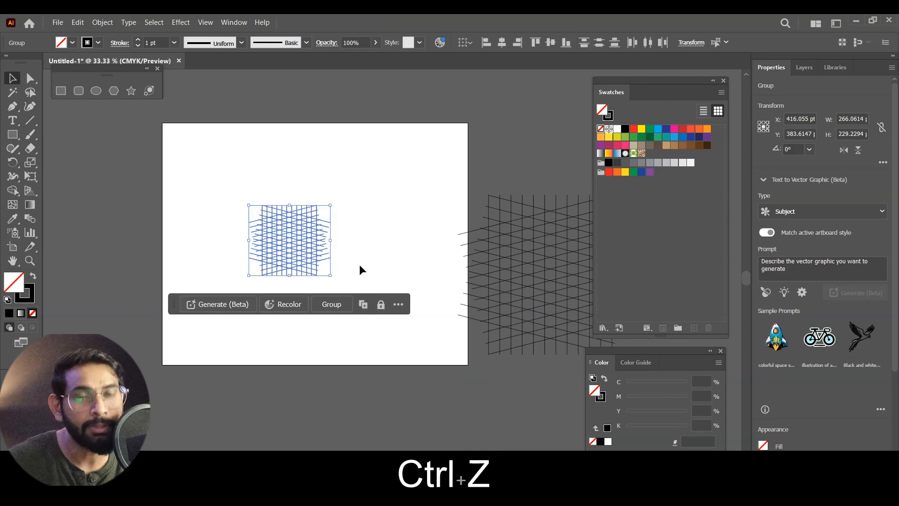
pyautogui.hotkey('ctrl', 'g')
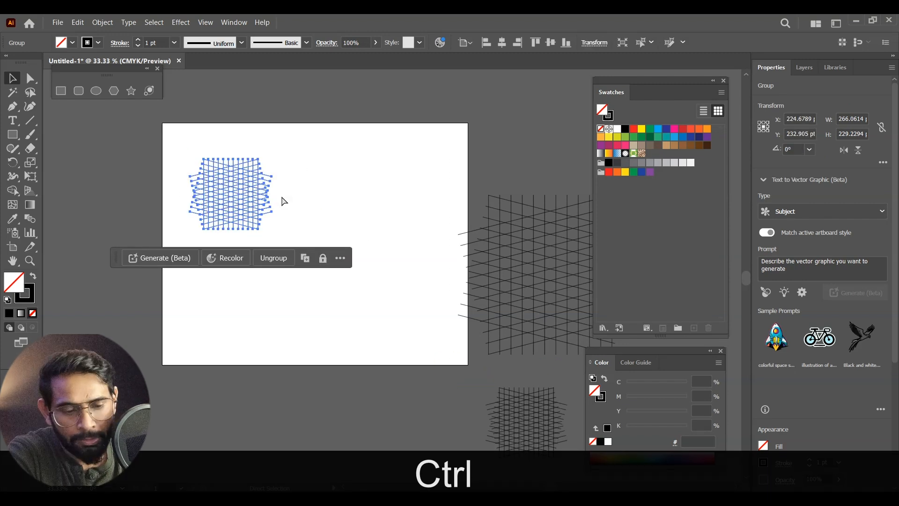
# - Select the whole small line grid, swap its fill and stroke for a black fill without stroke, and activate the Shape Builder tool
pyautogui.hotkey('ctrl', '=')
pyautogui.hotkey('ctrl', '=')
pyautogui.hotkey('ctrl', '=')
pyautogui.hotkey('ctrl', '=')
pyautogui.moveTo(502, 270); pyautogui.dragTo(433, 246)
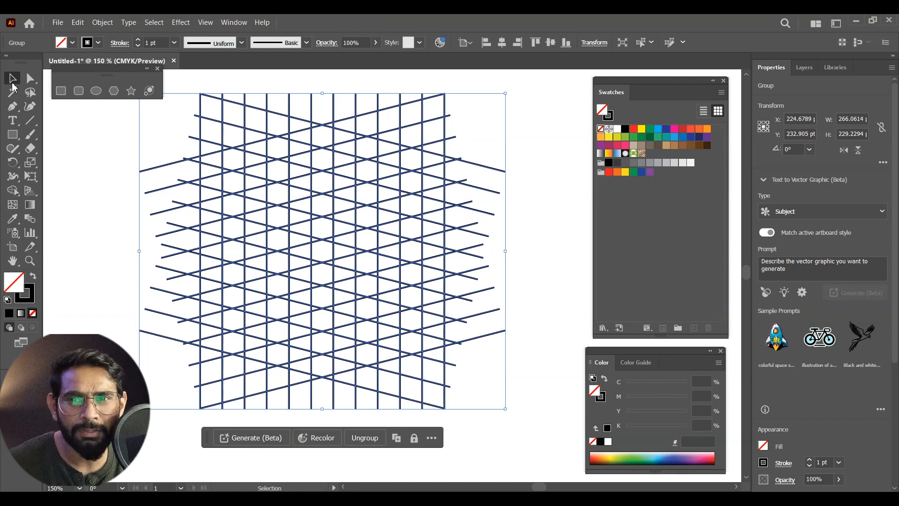
pyautogui.click(282, 174)
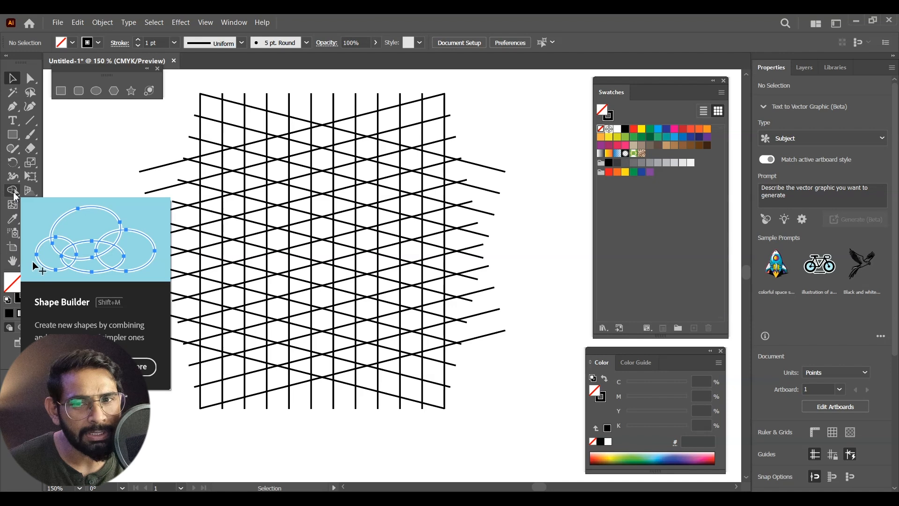
pyautogui.click(15, 197)
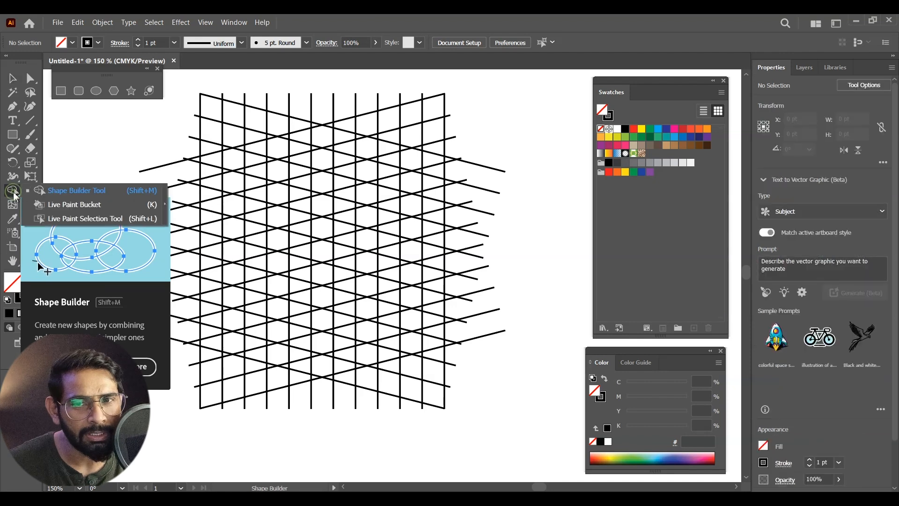
pyautogui.click(74, 192)
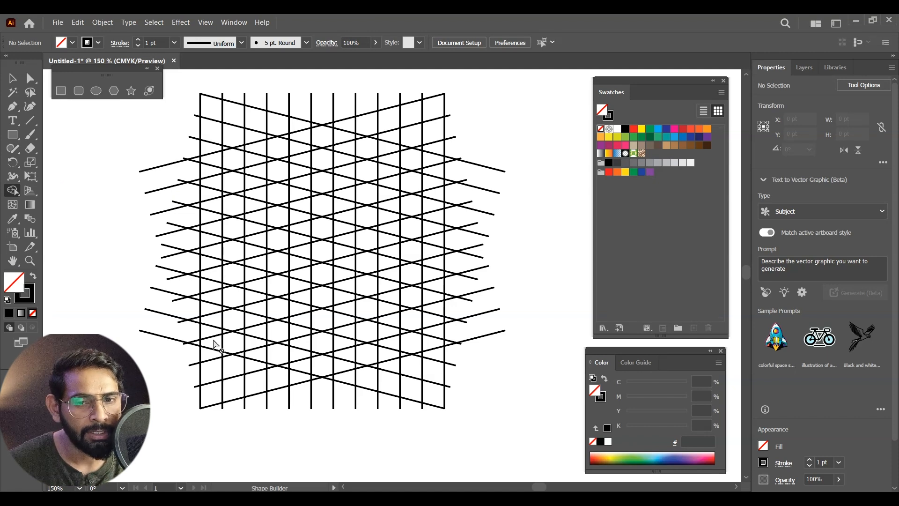
pyautogui.click(12, 78)
pyautogui.moveTo(135, 141); pyautogui.dragTo(518, 400)
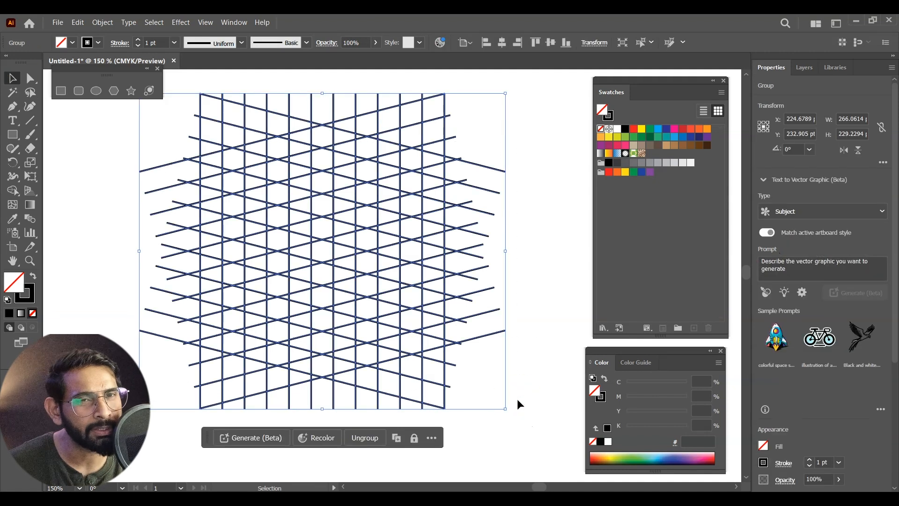
pyautogui.click(34, 277)
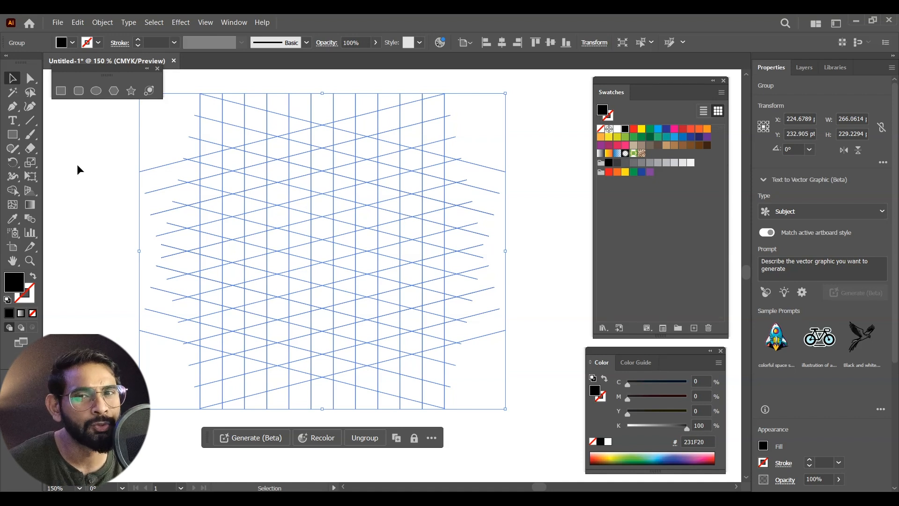
pyautogui.click(13, 191)
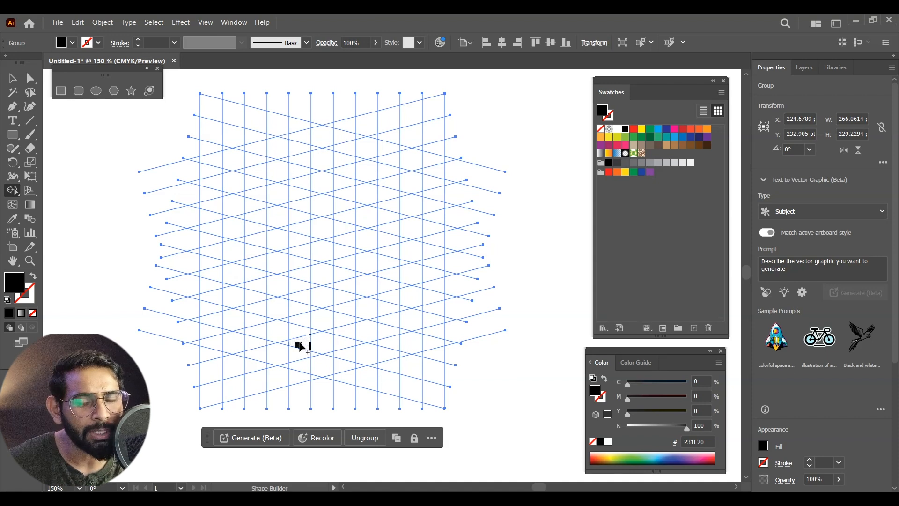
# - Merge grid cells into a black letter A with a slanted top, two vertical legs and a slanted crossbar
pyautogui.moveTo(257, 358)
pyautogui.mouseDown()
pyautogui.moveTo(262, 149)
pyautogui.moveTo(323, 129)
pyautogui.moveTo(266, 153)
pyautogui.moveTo(316, 146)
pyautogui.moveTo(333, 127)
pyautogui.moveTo(321, 178)
pyautogui.moveTo(325, 375)
pyautogui.mouseUp()
pyautogui.click(266, 161)
pyautogui.moveTo(330, 224); pyautogui.dragTo(323, 281)
pyautogui.moveTo(327, 320); pyautogui.dragTo(323, 371)
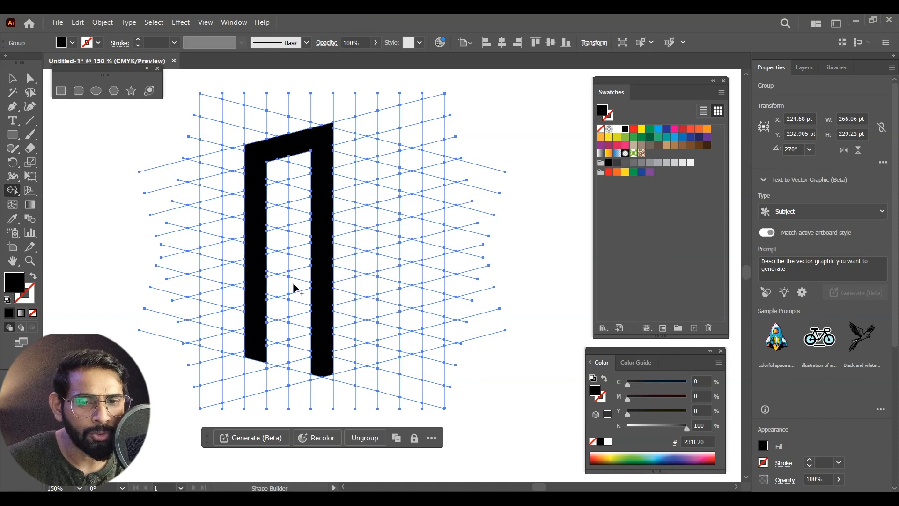
pyautogui.moveTo(257, 255); pyautogui.dragTo(318, 286)
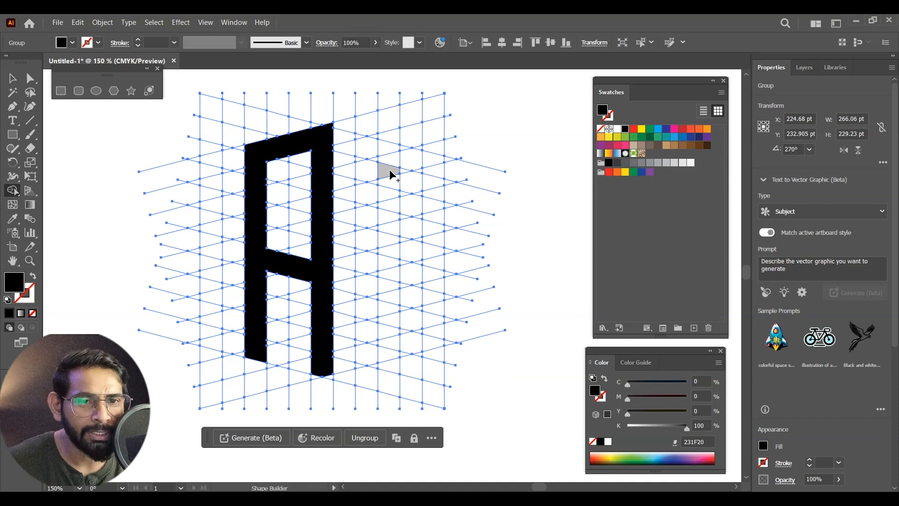
# - Merge grid cells two columns right of the A into the stem and dot of a letter i, then deselect the artwork
pyautogui.moveTo(385, 192); pyautogui.dragTo(392, 259)
pyautogui.moveTo(392, 365); pyautogui.dragTo(389, 377)
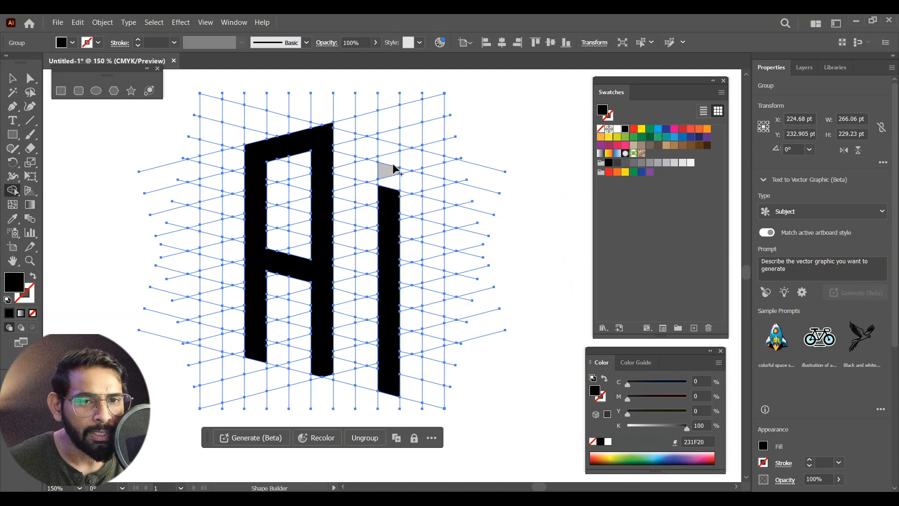
pyautogui.moveTo(389, 146); pyautogui.dragTo(395, 161)
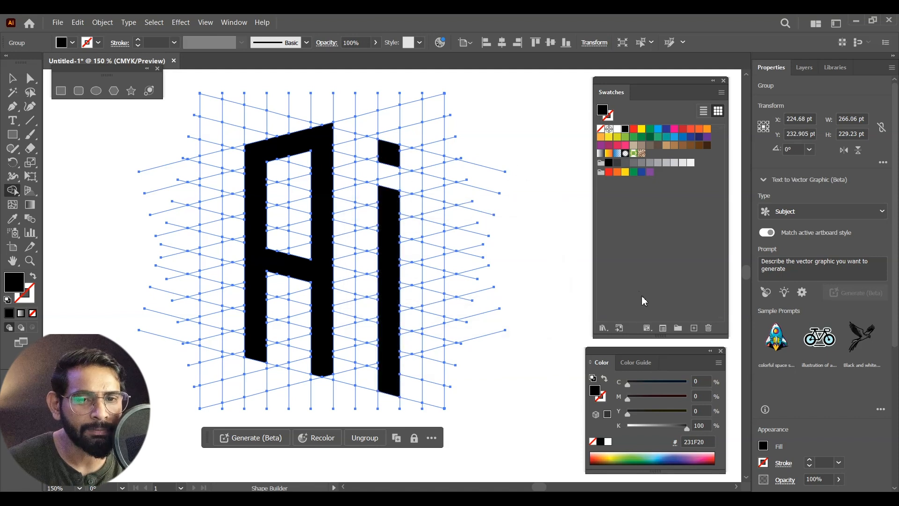
pyautogui.click(13, 78)
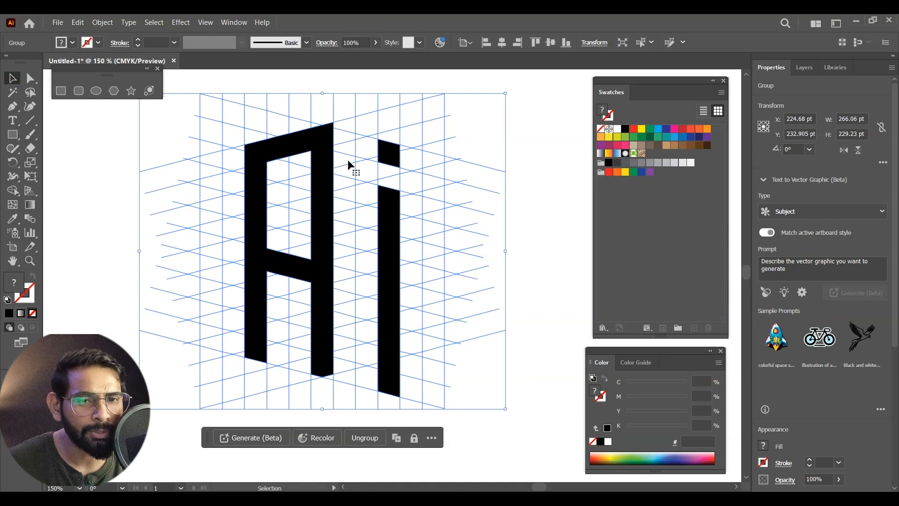
pyautogui.click(536, 181)
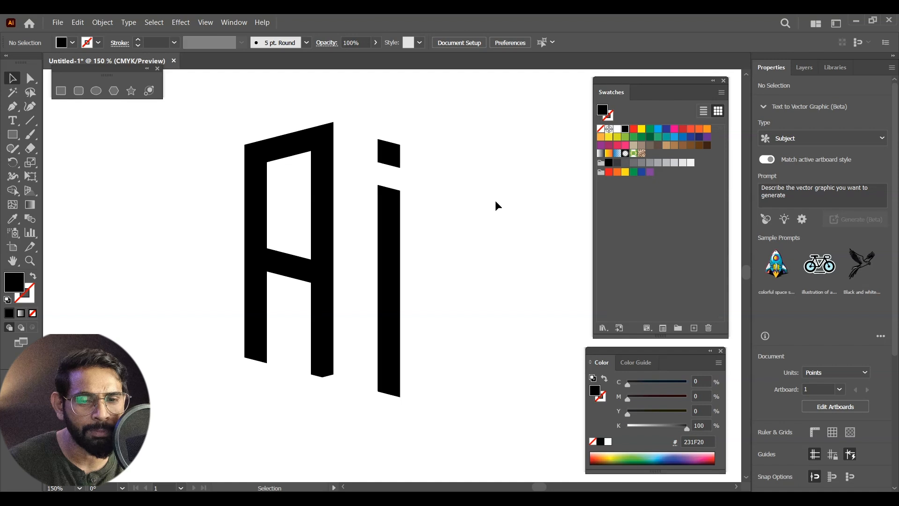
# - Add the missing corner cell to the foot of the A's right leg with the Shape Builder, then deselect the artwork
pyautogui.click(340, 323)
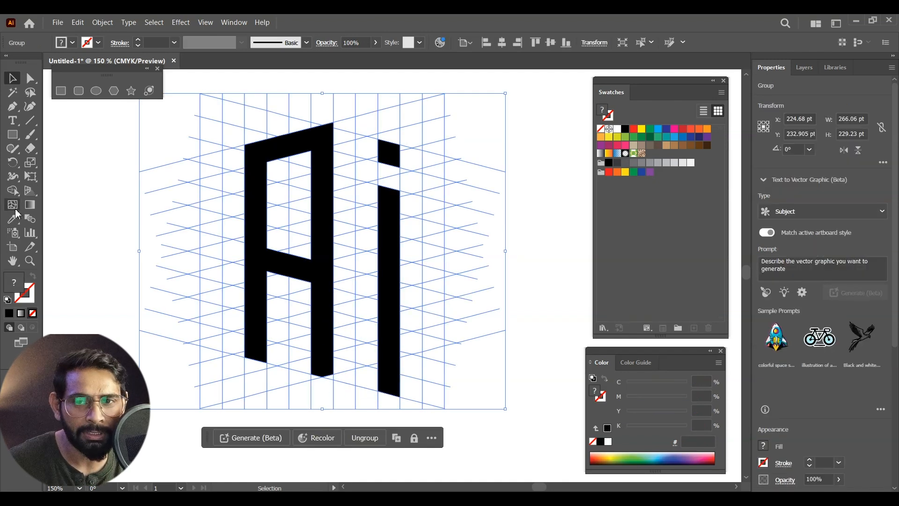
pyautogui.click(12, 190)
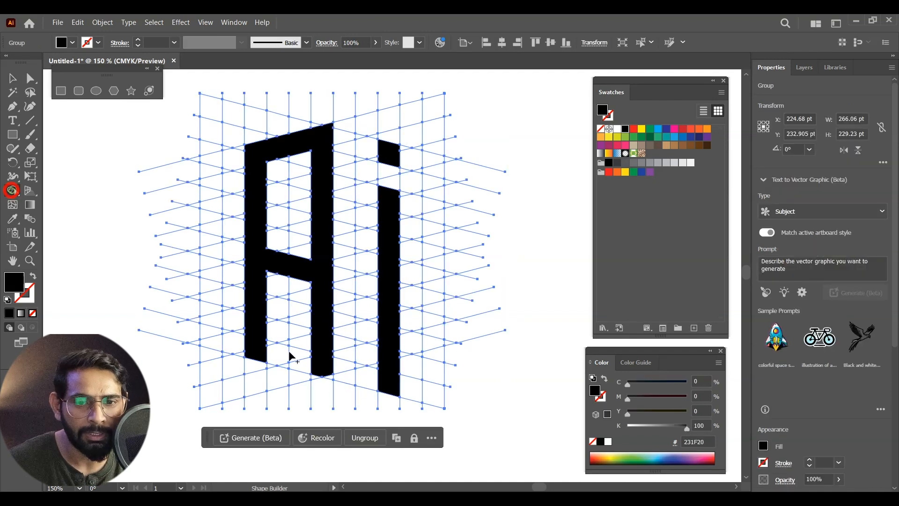
pyautogui.click(331, 376)
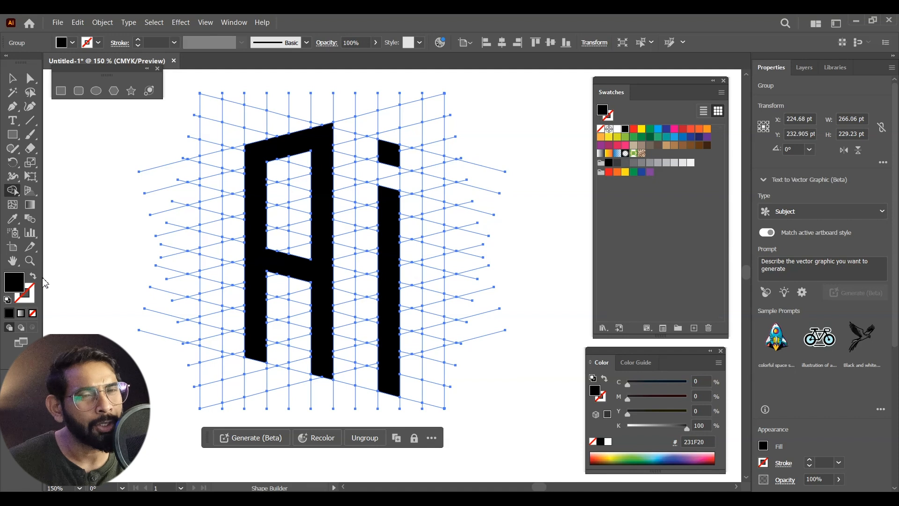
pyautogui.click(13, 78)
pyautogui.click(554, 195)
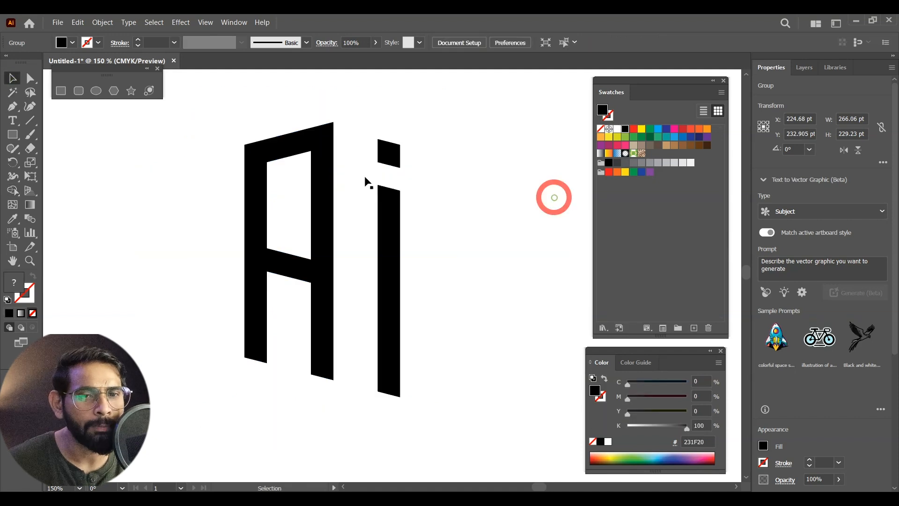
# - Ungroup the grid artwork twice so the letter shapes separate from the grid lines, then deselect everything
pyautogui.click(328, 148)
pyautogui.rightClick(327, 145)
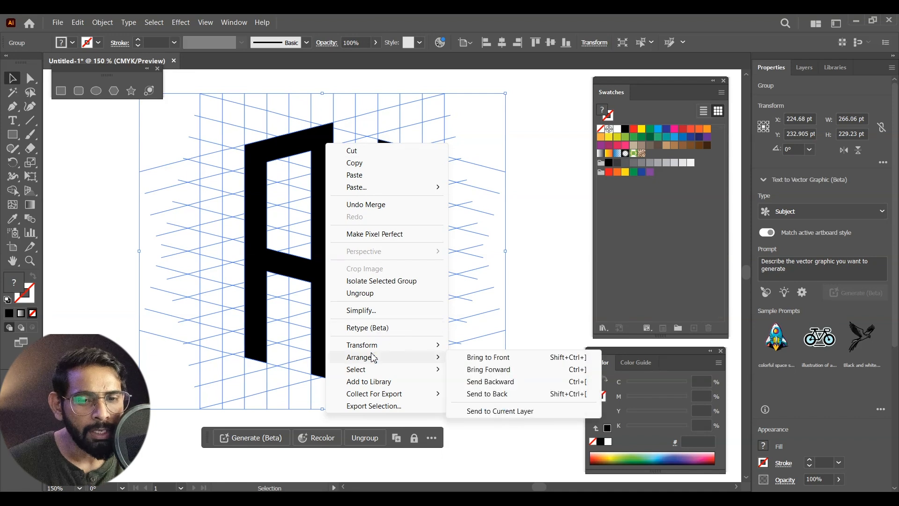
pyautogui.click(358, 294)
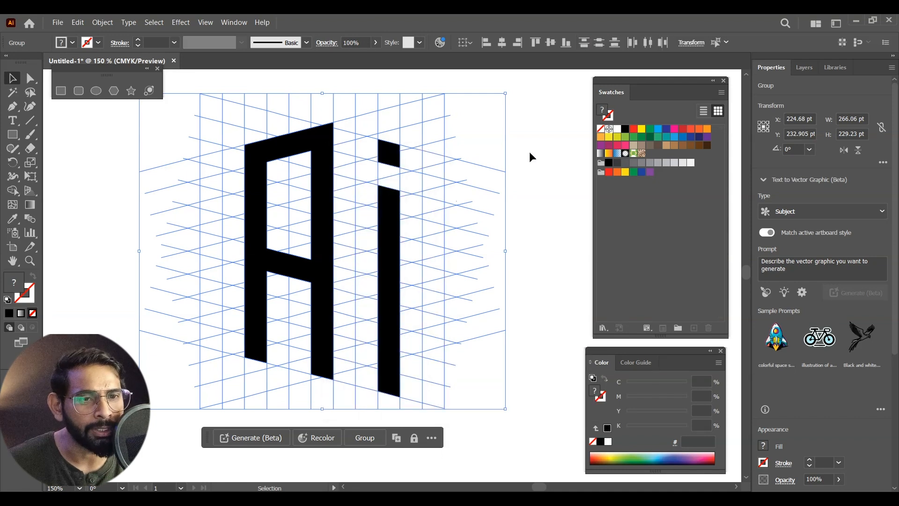
pyautogui.click(537, 144)
pyautogui.click(298, 141)
pyautogui.rightClick(297, 142)
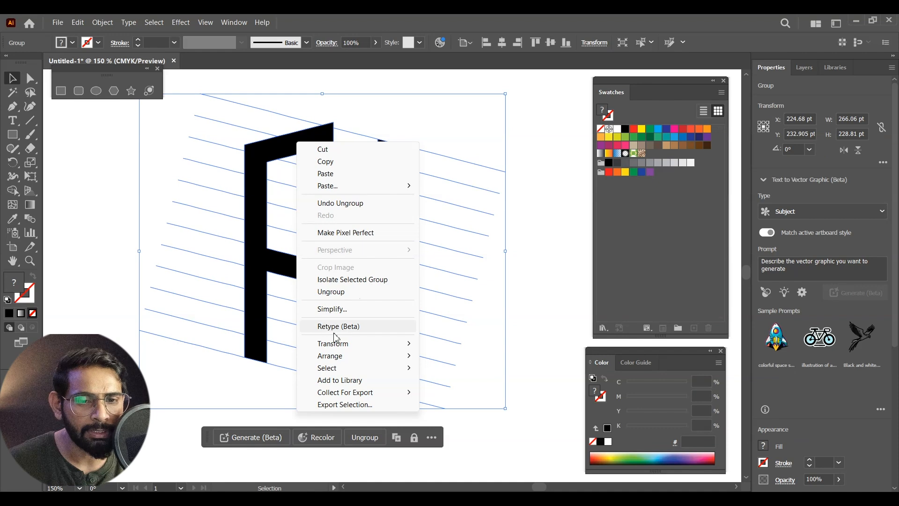
pyautogui.click(339, 291)
pyautogui.click(541, 165)
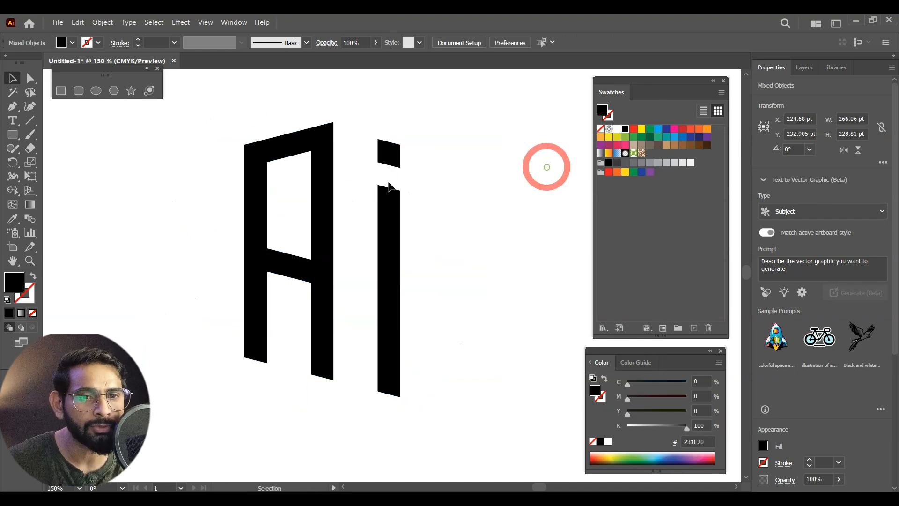
# - Move the letters A and i together to the artboard's upper-left corner and delete the leftover grid lines
pyautogui.click(389, 196)
pyautogui.keyDown('shift'); pyautogui.click(396, 155); pyautogui.keyUp('shift')
pyautogui.keyDown('shift'); pyautogui.click(328, 159); pyautogui.keyUp('shift')
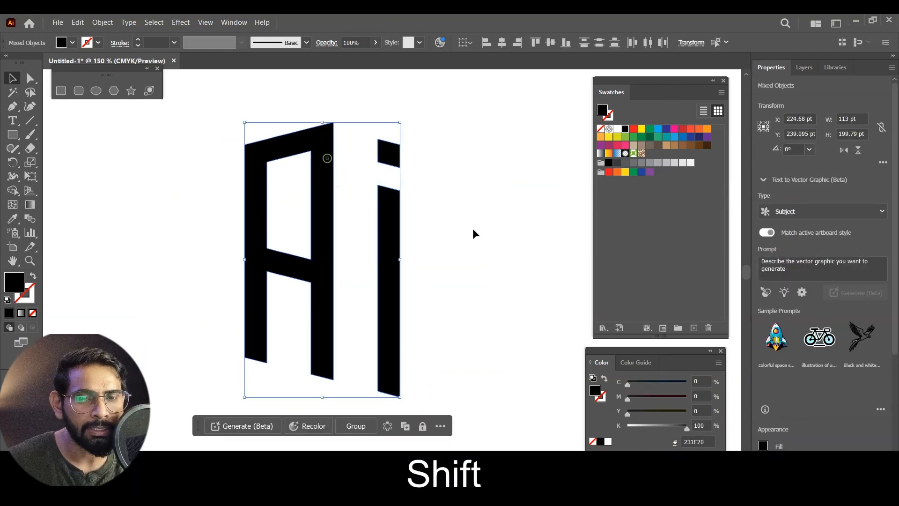
pyautogui.hotkey('ctrl', '-')
pyautogui.hotkey('ctrl', '-')
pyautogui.hotkey('ctrl', '-')
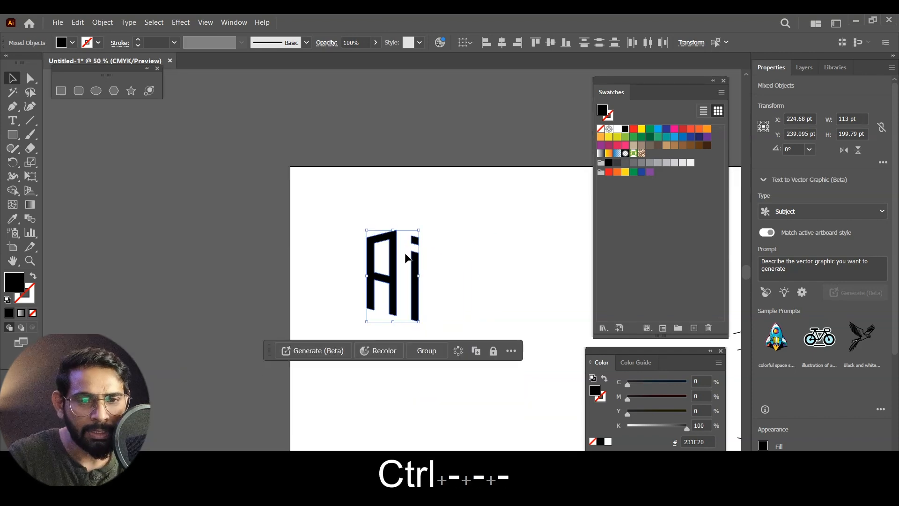
pyautogui.moveTo(396, 257); pyautogui.dragTo(329, 194)
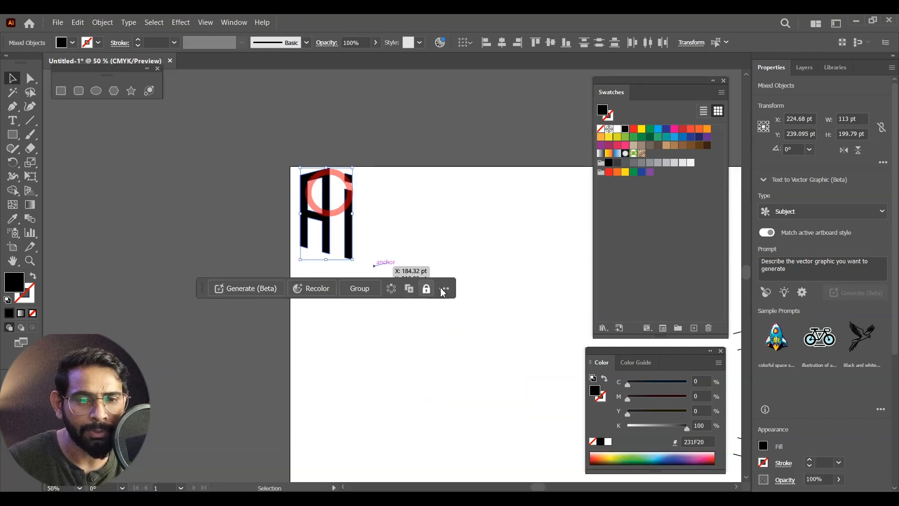
pyautogui.moveTo(436, 337); pyautogui.dragTo(367, 382)
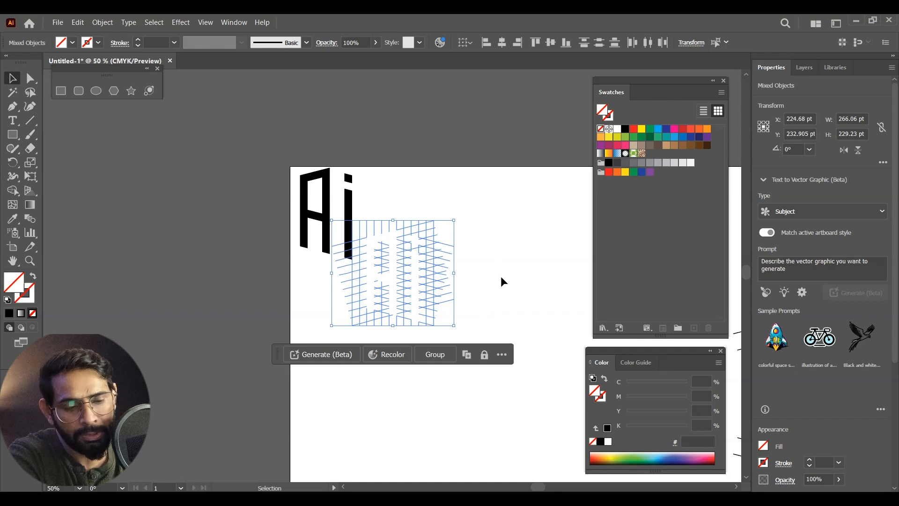
pyautogui.press('Delete')
pyautogui.moveTo(508, 232); pyautogui.dragTo(347, 386)
pyautogui.moveTo(454, 425); pyautogui.dragTo(197, 184)
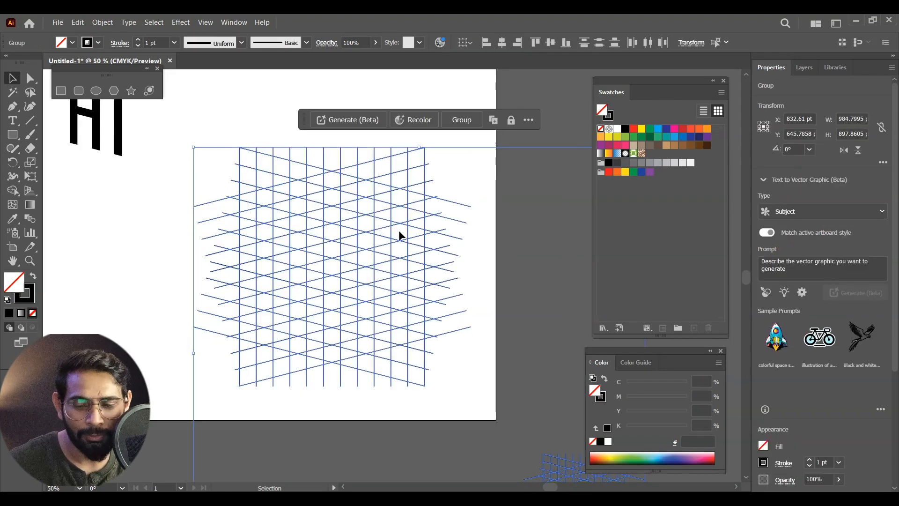
pyautogui.hotkey('ctrl', 'z')
pyautogui.hotkey('ctrl', 'z')
# - Move the spare small line grid from outside the artboard to the area right of the Ai letters
pyautogui.moveTo(440, 205); pyautogui.dragTo(374, 41)
pyautogui.moveTo(522, 320); pyautogui.dragTo(235, 186)
pyautogui.moveTo(339, 161); pyautogui.dragTo(530, 374)
pyautogui.moveTo(426, 392); pyautogui.dragTo(347, 191)
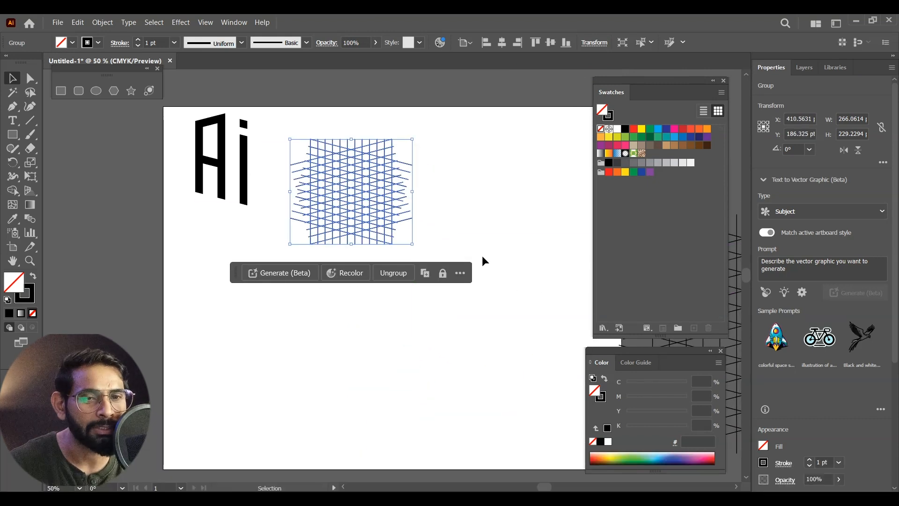
# - Shift the line grid slightly up and closer to the Ai letters, then activate the Shape Builder tool on it
pyautogui.scroll(1, 463, 245)
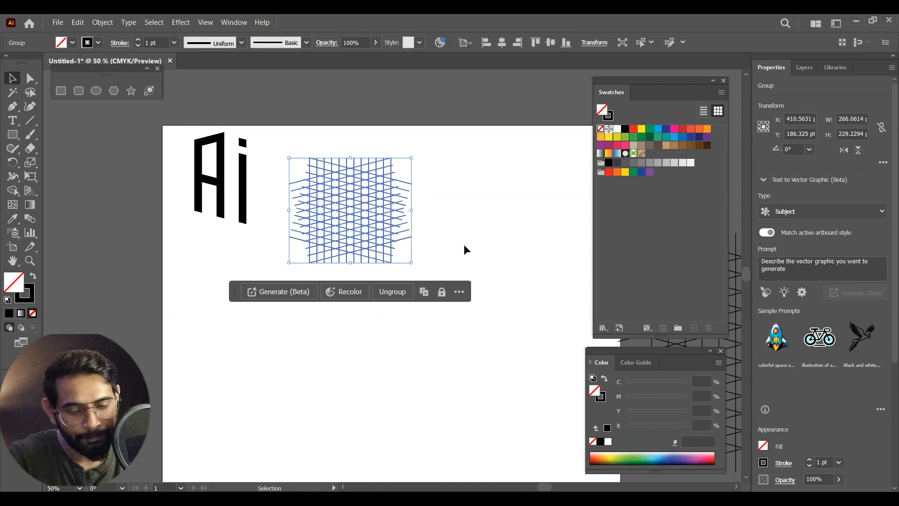
pyautogui.hotkey('ctrl', '=')
pyautogui.hotkey('ctrl', '=')
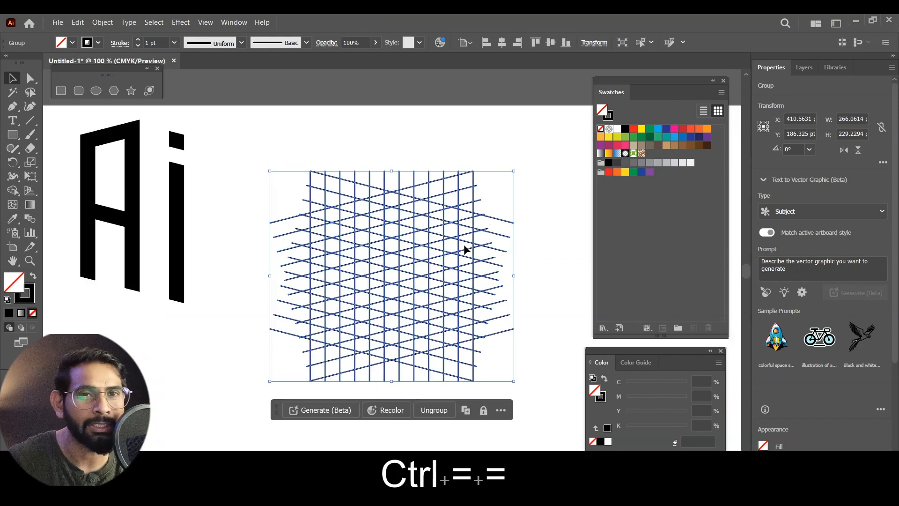
pyautogui.moveTo(442, 295); pyautogui.dragTo(436, 287)
pyautogui.moveTo(368, 256); pyautogui.dragTo(342, 221)
pyautogui.moveTo(445, 251); pyautogui.dragTo(436, 252)
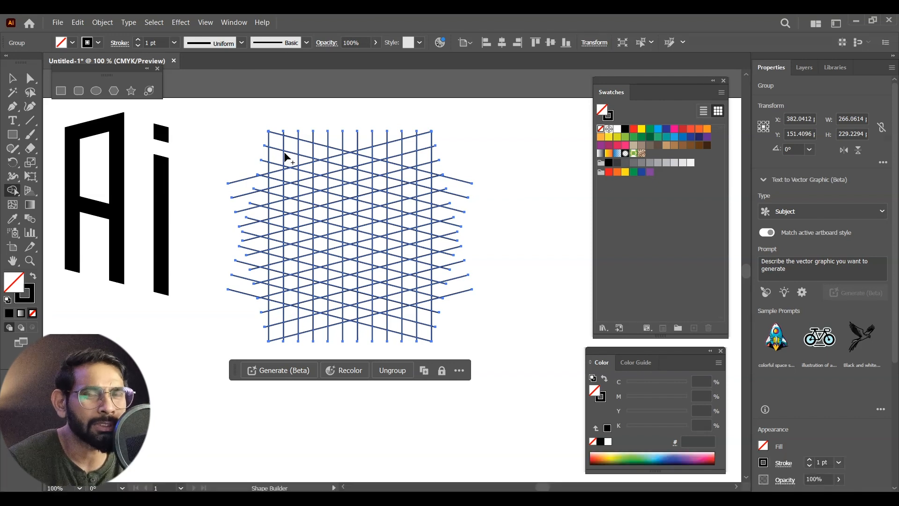
# - Swap the fill and stroke to get a black fill, then merge grid cells into the B's left stem, top arm and bottom arm
pyautogui.click(33, 279)
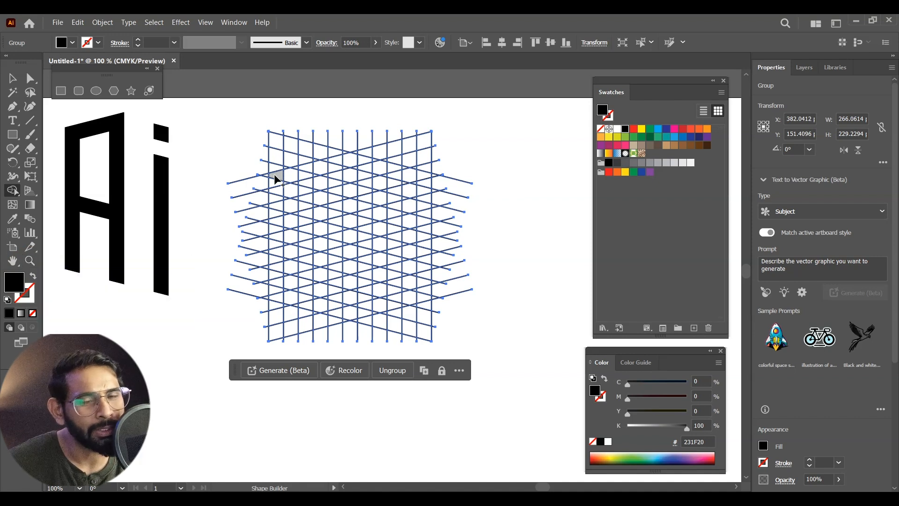
pyautogui.moveTo(279, 199); pyautogui.dragTo(277, 300)
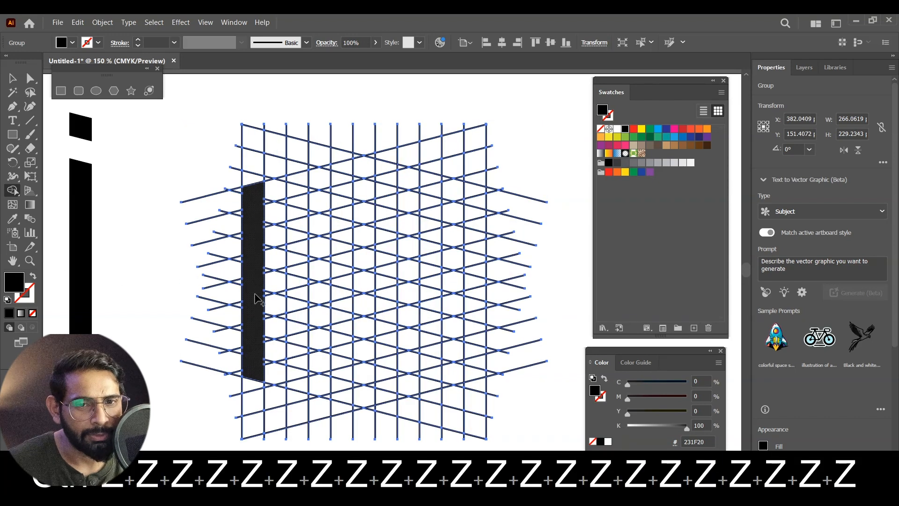
pyautogui.moveTo(256, 198)
pyautogui.mouseDown()
pyautogui.moveTo(292, 175)
pyautogui.moveTo(295, 191)
pyautogui.moveTo(265, 202)
pyautogui.mouseUp()
pyautogui.moveTo(271, 196); pyautogui.dragTo(273, 198)
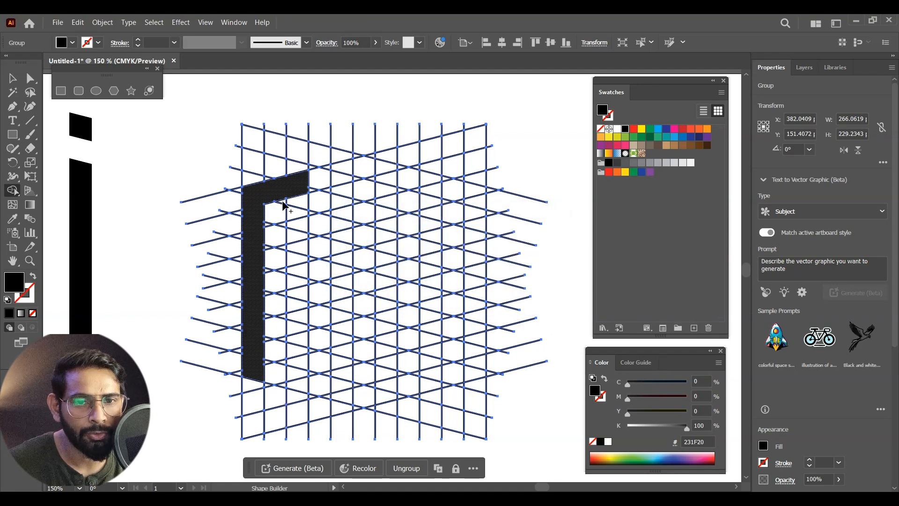
pyautogui.moveTo(258, 363)
pyautogui.mouseDown()
pyautogui.moveTo(303, 380)
pyautogui.moveTo(290, 377)
pyautogui.mouseUp()
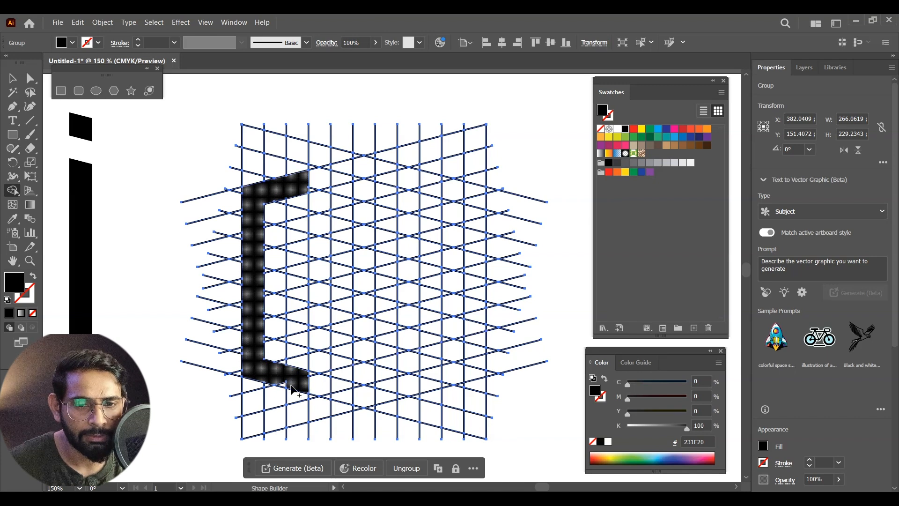
# - Complete the letter B by merging grid cells into its middle bar and its upper and lower right sides
pyautogui.hotkey('ctrl', 'z')
pyautogui.hotkey('ctrl', 'z')
pyautogui.hotkey('ctrl', 'z')
pyautogui.hotkey('ctrl', 'z')
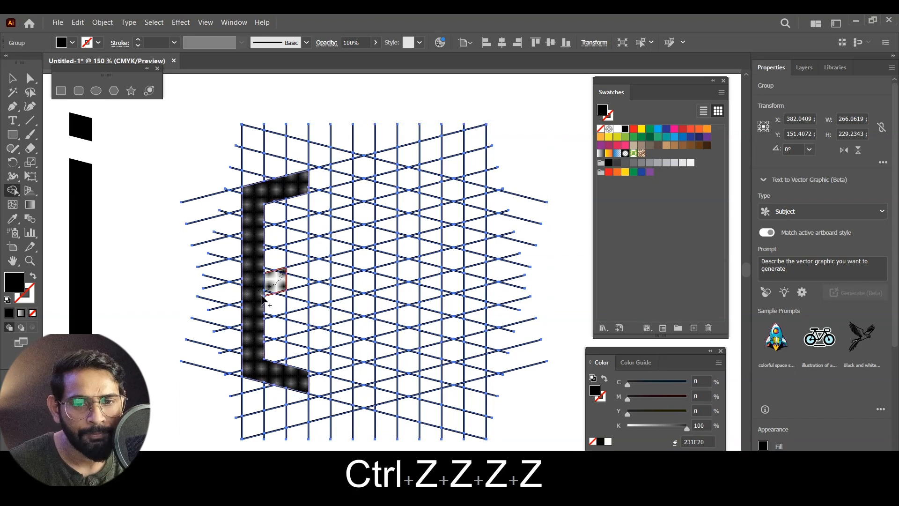
pyautogui.moveTo(263, 299); pyautogui.dragTo(263, 298)
pyautogui.moveTo(302, 187); pyautogui.dragTo(298, 259)
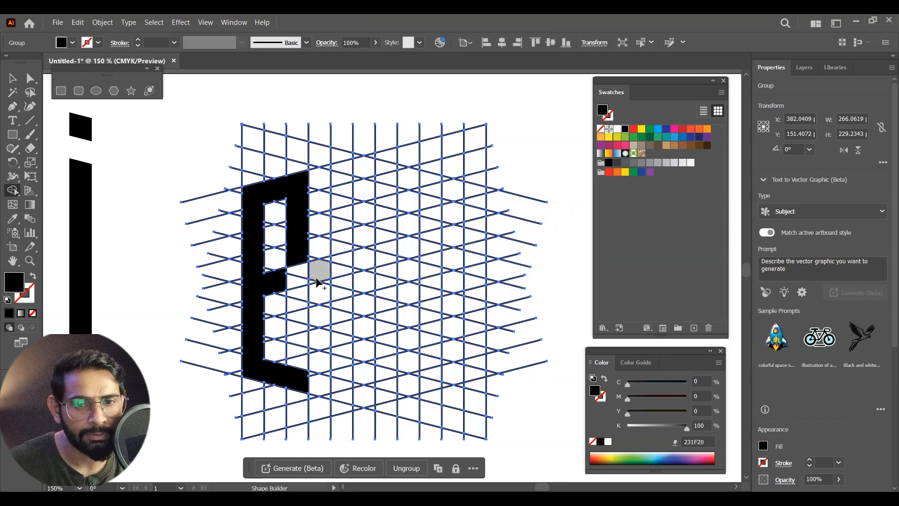
pyautogui.moveTo(298, 299); pyautogui.dragTo(298, 371)
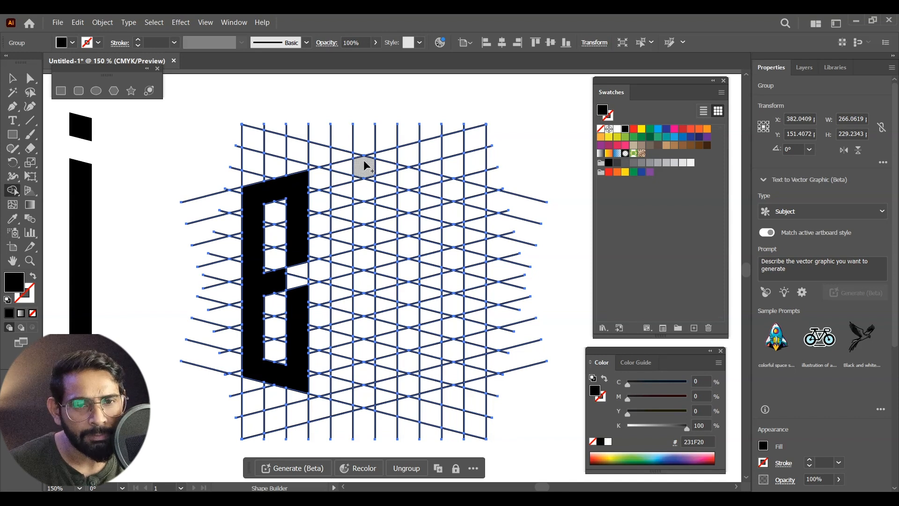
# - Merge grid cells into the tall stem and peaked top arm of a letter C, one column to the right of the B
pyautogui.moveTo(345, 212)
pyautogui.mouseDown()
pyautogui.moveTo(335, 255)
pyautogui.moveTo(346, 396)
pyautogui.mouseUp()
pyautogui.moveTo(346, 166)
pyautogui.mouseDown()
pyautogui.moveTo(384, 177)
pyautogui.moveTo(357, 165)
pyautogui.moveTo(382, 186)
pyautogui.mouseUp()
pyautogui.moveTo(347, 384); pyautogui.dragTo(366, 390)
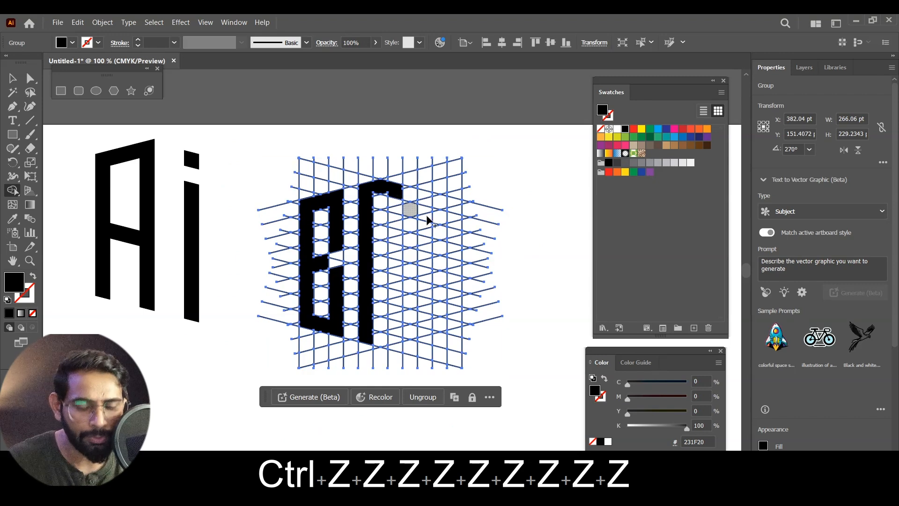
pyautogui.hotkey('ctrl', '=')
pyautogui.hotkey('ctrl', '=')
pyautogui.hotkey('ctrl', '=')
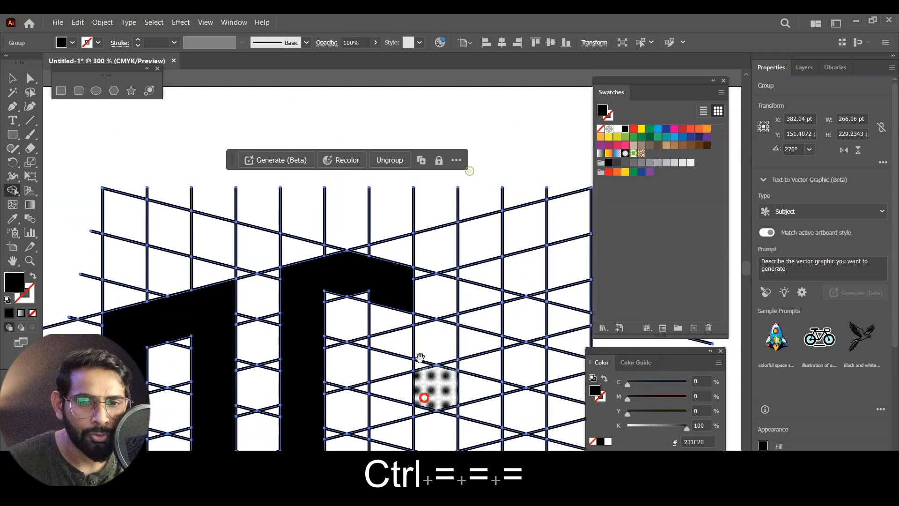
pyautogui.click(358, 294)
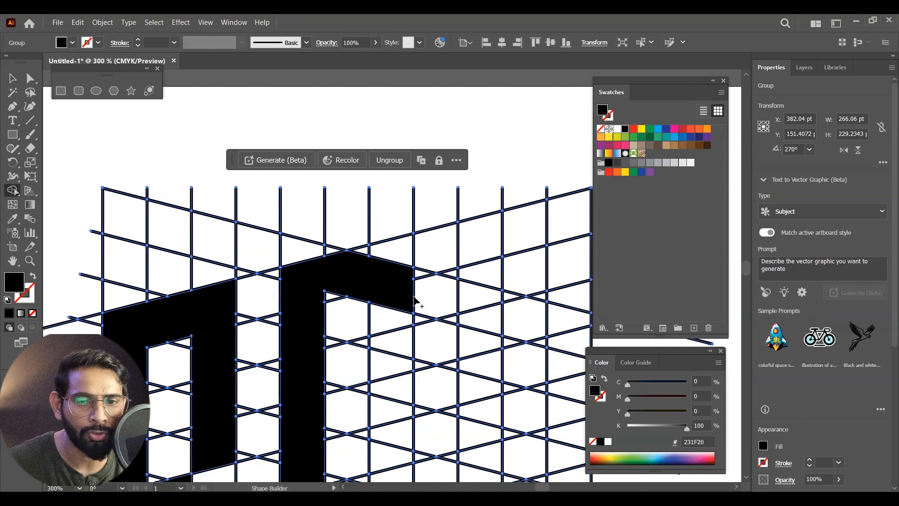
# - Finish the letter C by merging the cells at the foot of its stem into a bottom arm matching the top one
pyautogui.moveTo(418, 363); pyautogui.dragTo(431, 149)
pyautogui.moveTo(452, 365); pyautogui.dragTo(460, 137)
pyautogui.moveTo(466, 280); pyautogui.dragTo(466, 288)
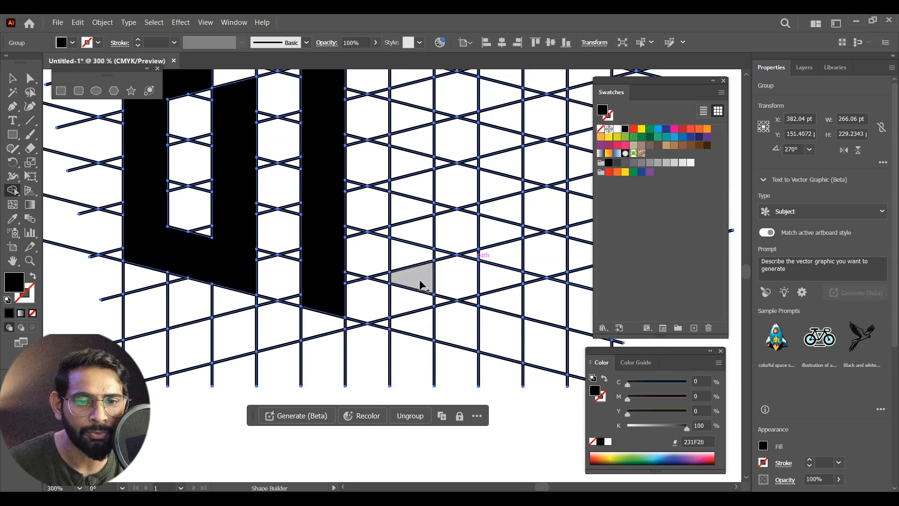
pyautogui.moveTo(412, 285); pyautogui.dragTo(371, 297)
pyautogui.scroll(3, 322, 409)
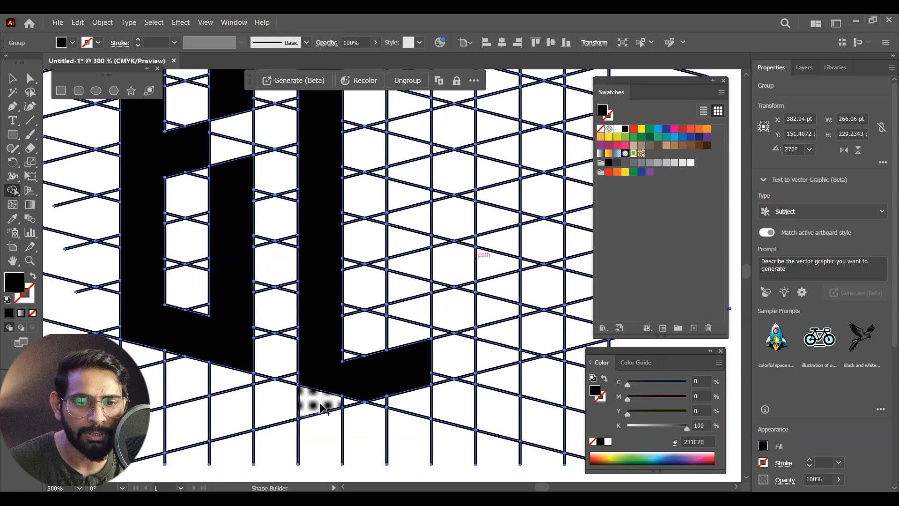
pyautogui.scroll(3, 334, 406)
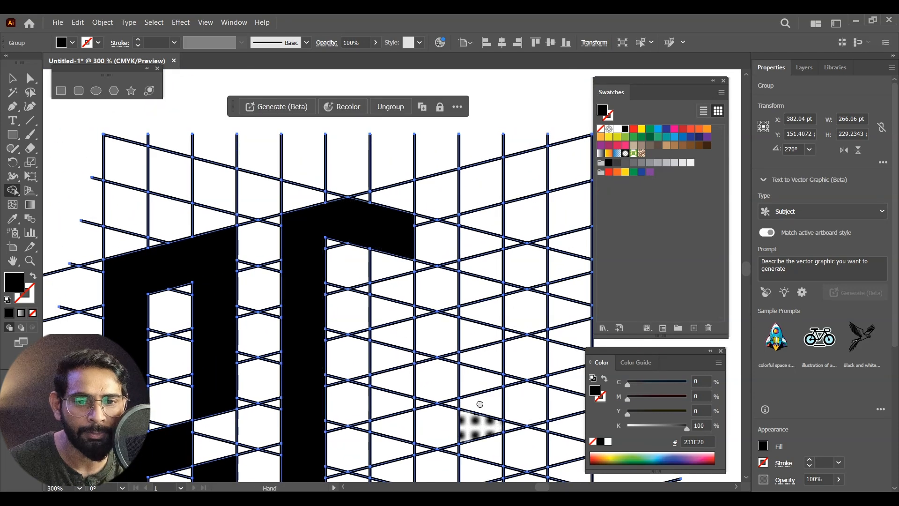
pyautogui.scroll(-3, 461, 179)
pyautogui.hotkey('ctrl', '-')
pyautogui.hotkey('ctrl', '-')
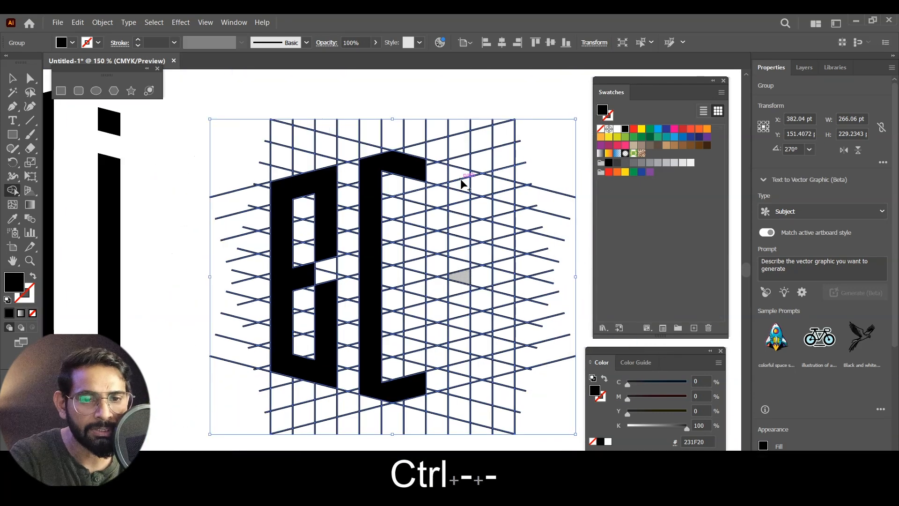
# - Merge grid cells right of the C into two vertical legs joined by a top bar for the letter A
pyautogui.moveTo(481, 246); pyautogui.dragTo(449, 223)
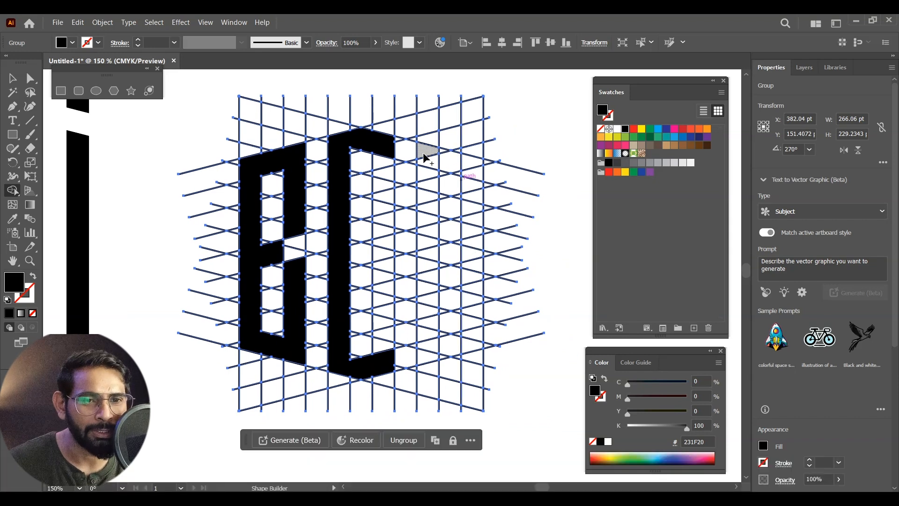
pyautogui.moveTo(425, 175); pyautogui.dragTo(427, 249)
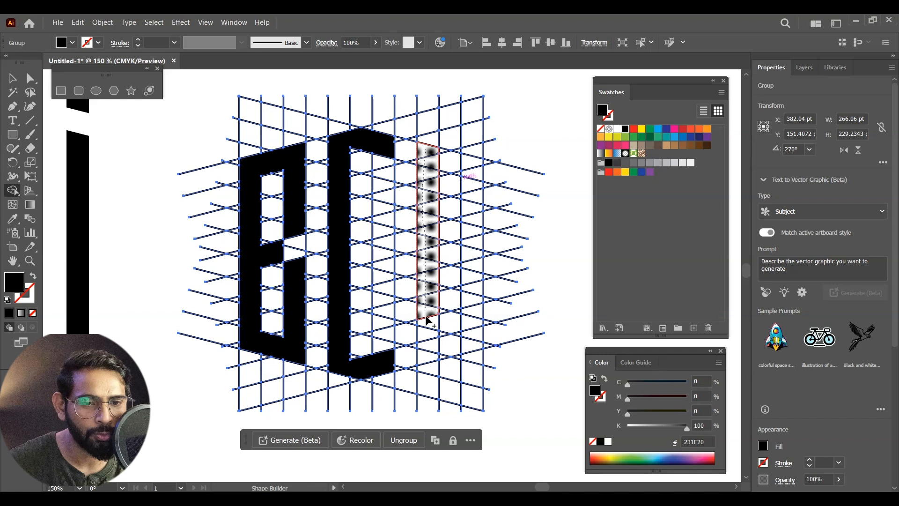
pyautogui.moveTo(427, 362); pyautogui.dragTo(428, 363)
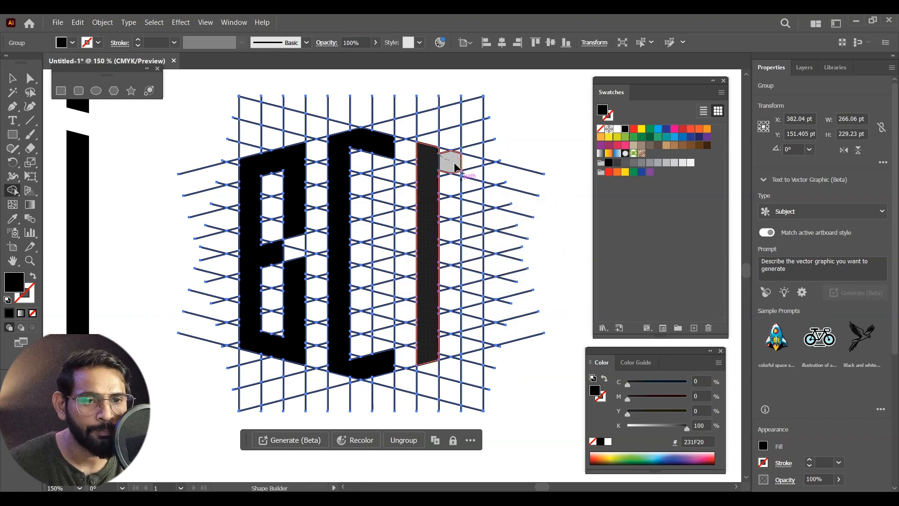
pyautogui.moveTo(475, 208); pyautogui.dragTo(474, 289)
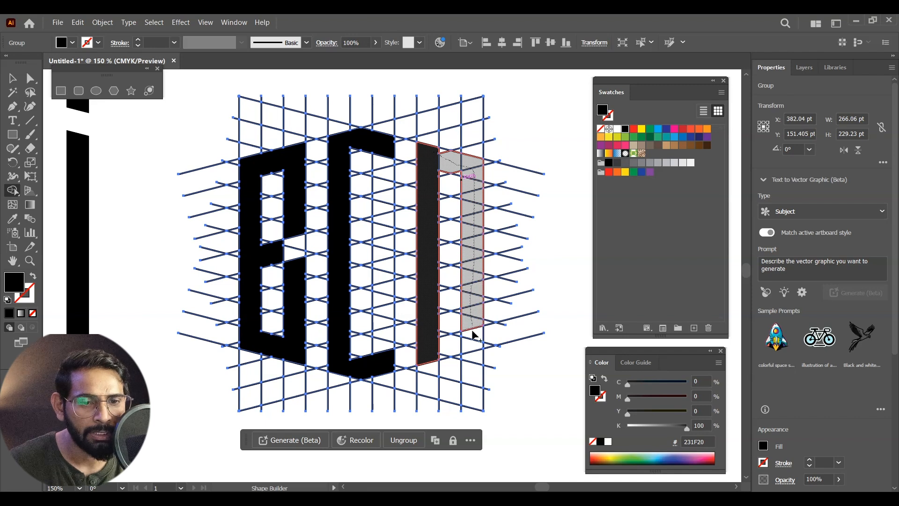
pyautogui.moveTo(473, 344); pyautogui.dragTo(474, 349)
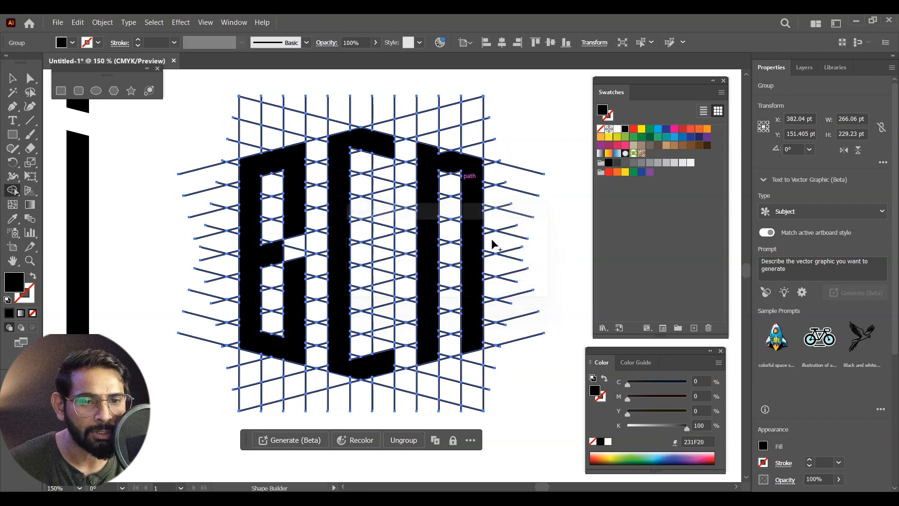
pyautogui.click(440, 153)
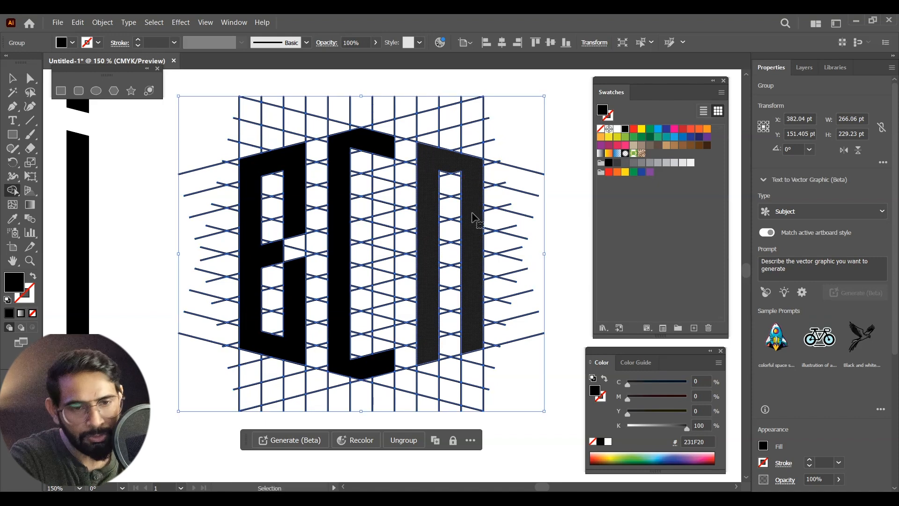
# - Merge the cells between the A's two legs, just below mid-height, into a slanted crossbar
pyautogui.hotkey('ctrl', '=')
pyautogui.hotkey('ctrl', '=')
pyautogui.hotkey('ctrl', '=')
pyautogui.moveTo(300, 291); pyautogui.dragTo(402, 319)
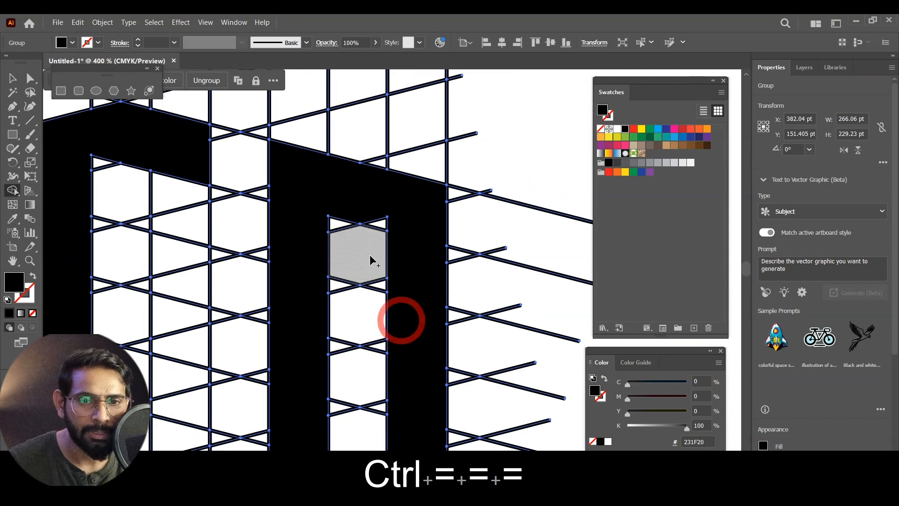
pyautogui.moveTo(330, 227)
pyautogui.mouseDown()
pyautogui.moveTo(387, 221)
pyautogui.moveTo(382, 214)
pyautogui.mouseUp()
pyautogui.moveTo(407, 412)
pyautogui.mouseDown()
pyautogui.moveTo(429, 268)
pyautogui.moveTo(466, 139)
pyautogui.mouseUp()
pyautogui.moveTo(352, 270); pyautogui.dragTo(409, 250)
pyautogui.moveTo(444, 204); pyautogui.dragTo(463, 229)
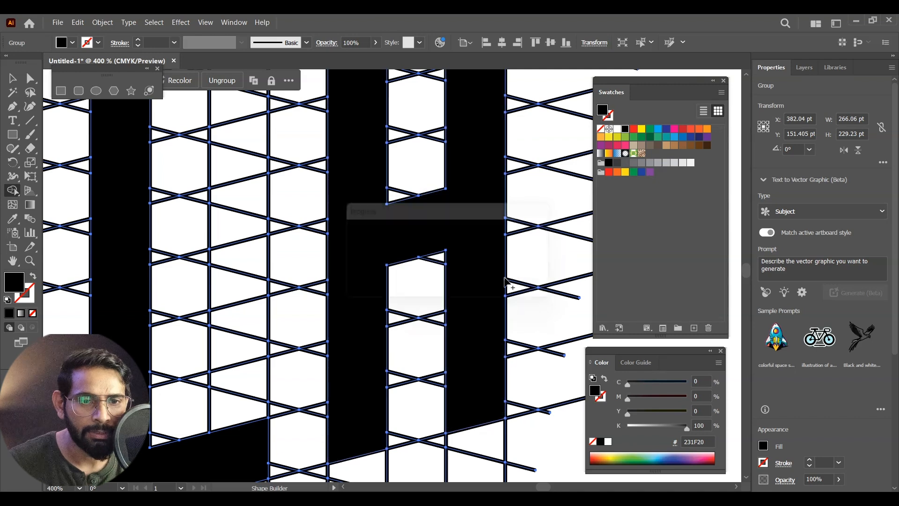
# - Ungroup the grid artwork twice so the letters B, C and A separate from the grid lines
pyautogui.hotkey('ctrl', '-')
pyautogui.hotkey('ctrl', '-')
pyautogui.hotkey('ctrl', '-')
pyautogui.hotkey('ctrl', '-')
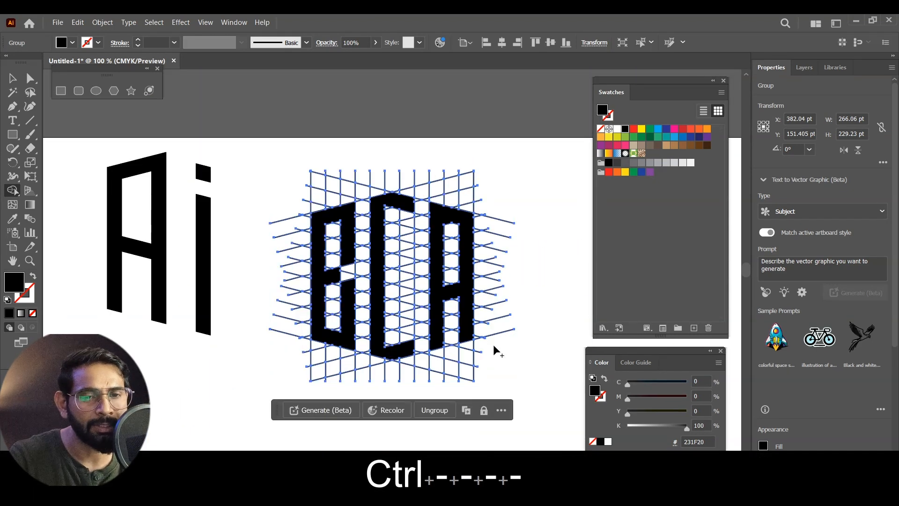
pyautogui.moveTo(489, 286); pyautogui.dragTo(468, 262)
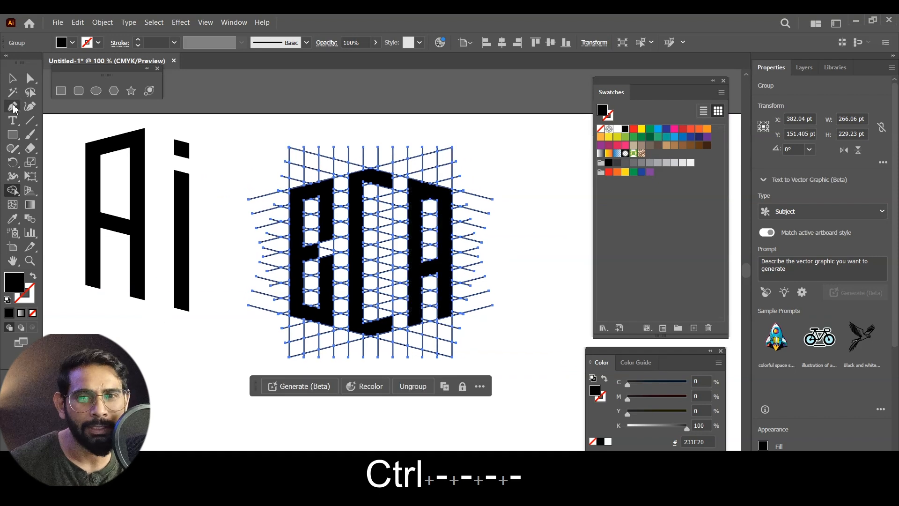
pyautogui.click(13, 78)
pyautogui.rightClick(424, 220)
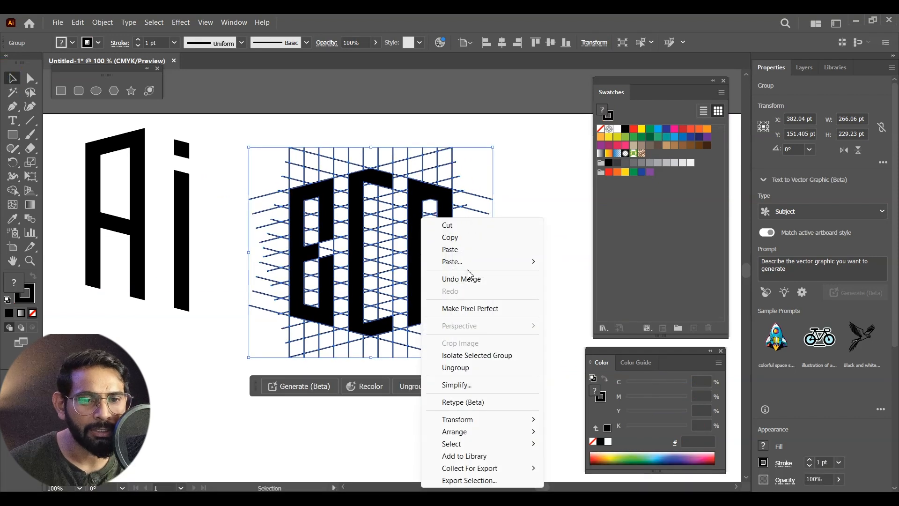
pyautogui.click(458, 367)
pyautogui.click(520, 225)
pyautogui.click(445, 206)
pyautogui.rightClick(423, 200)
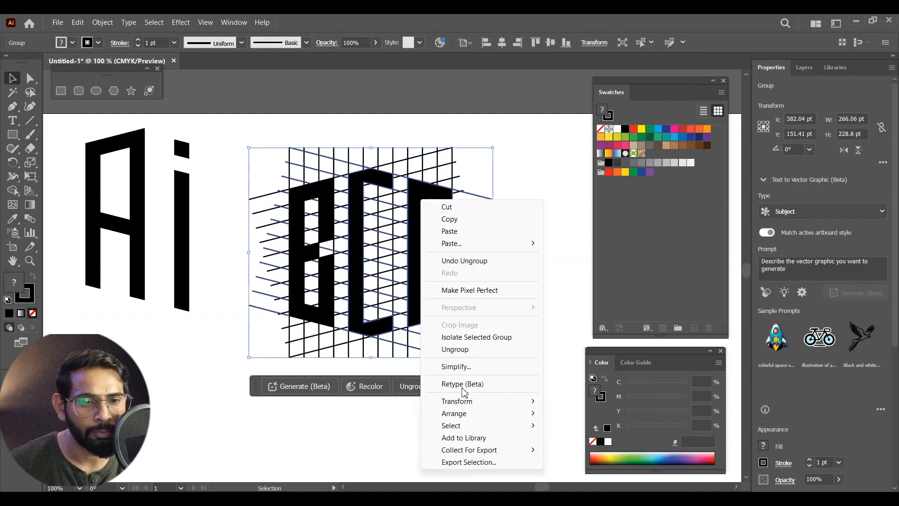
pyautogui.click(455, 350)
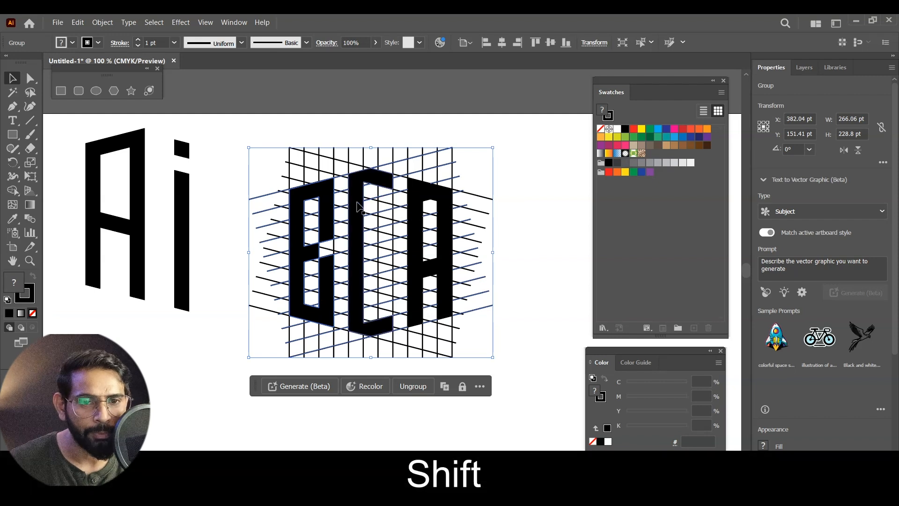
# - Move the letters B, C and A together to the artboard's left edge below Ai, and pull some leftover grid lines aside
pyautogui.keyDown('shift'); pyautogui.click(357, 203); pyautogui.keyUp('shift')
pyautogui.moveTo(420, 189); pyautogui.dragTo(160, 303)
pyautogui.moveTo(361, 279); pyautogui.dragTo(585, 224)
# - Delete all the leftover grid line fragments on the artboard
pyautogui.moveTo(465, 251); pyautogui.dragTo(502, 351)
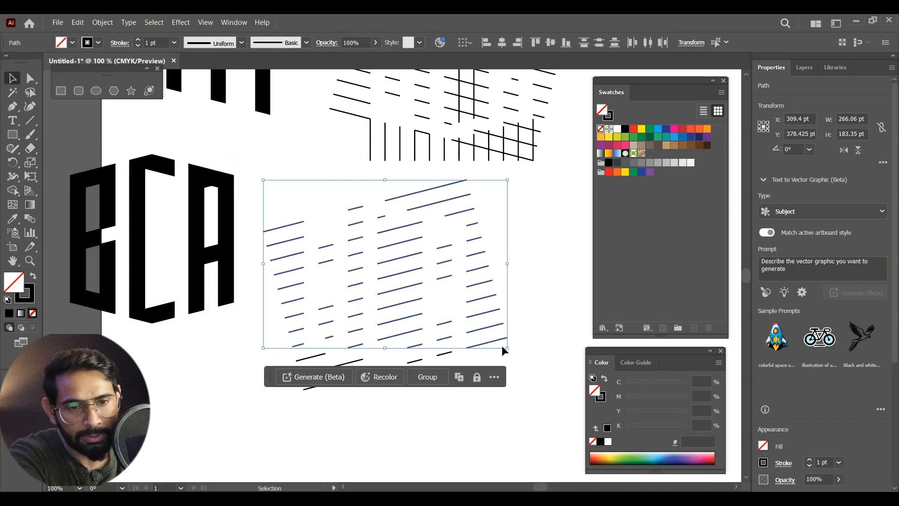
pyautogui.press('Delete')
pyautogui.moveTo(277, 322); pyautogui.dragTo(505, 404)
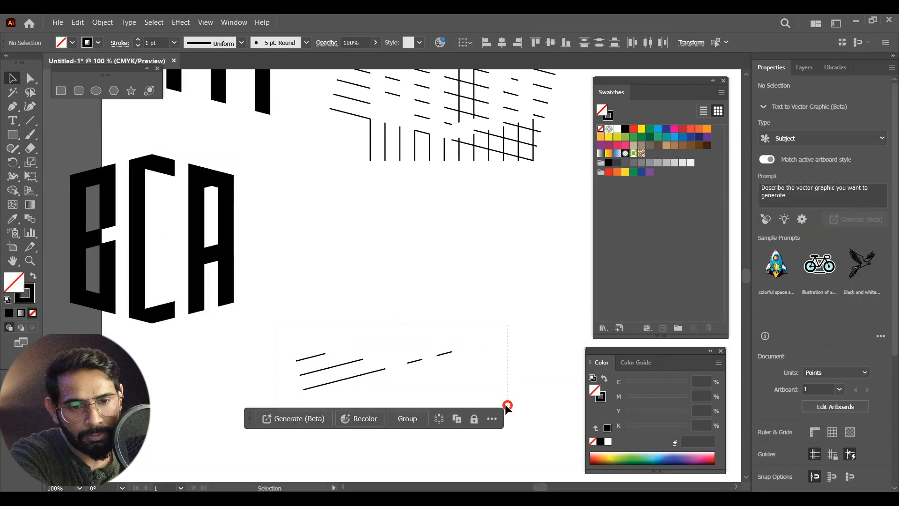
pyautogui.press('Delete')
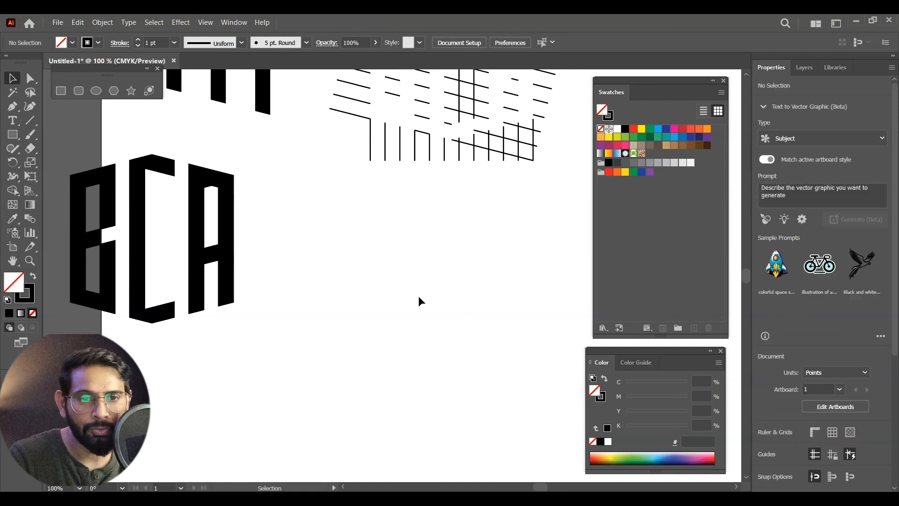
pyautogui.scroll(5, 418, 300)
pyautogui.click(378, 144)
pyautogui.press('Delete')
# - Move the letters B, C and A to the right of the Ai letters and group them
pyautogui.moveTo(66, 318); pyautogui.dragTo(297, 483)
pyautogui.moveTo(236, 362); pyautogui.dragTo(536, 158)
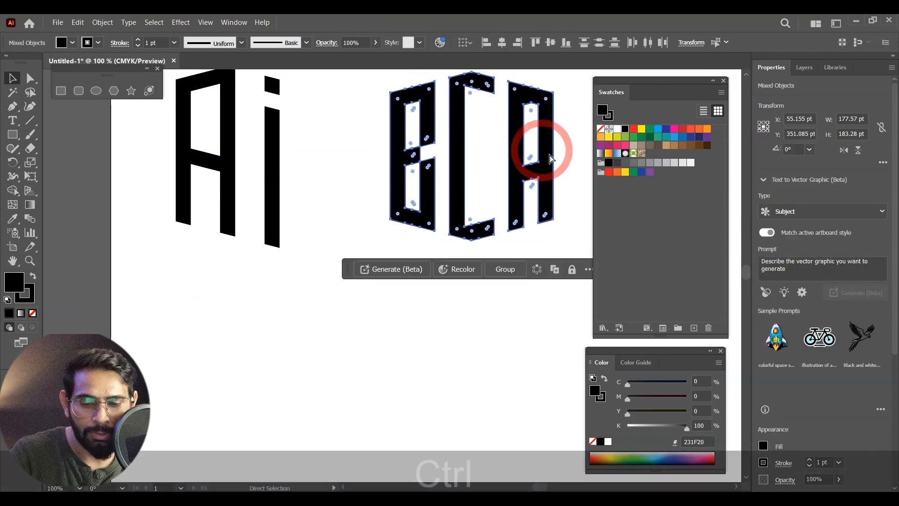
pyautogui.hotkey('ctrl', 'g')
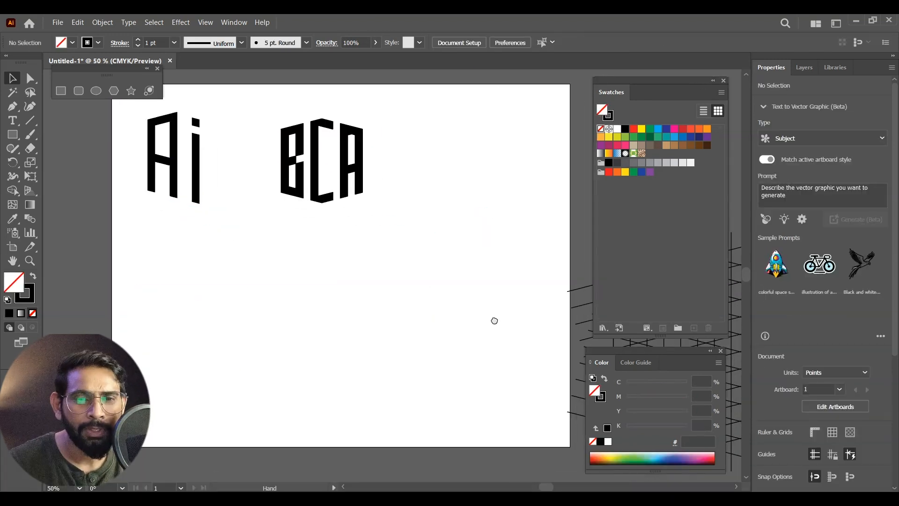
# - Draw an unfilled square about 270 pt wide with a 1 pt black stroke in the empty area below the letters
pyautogui.moveTo(443, 300); pyautogui.dragTo(432, 294)
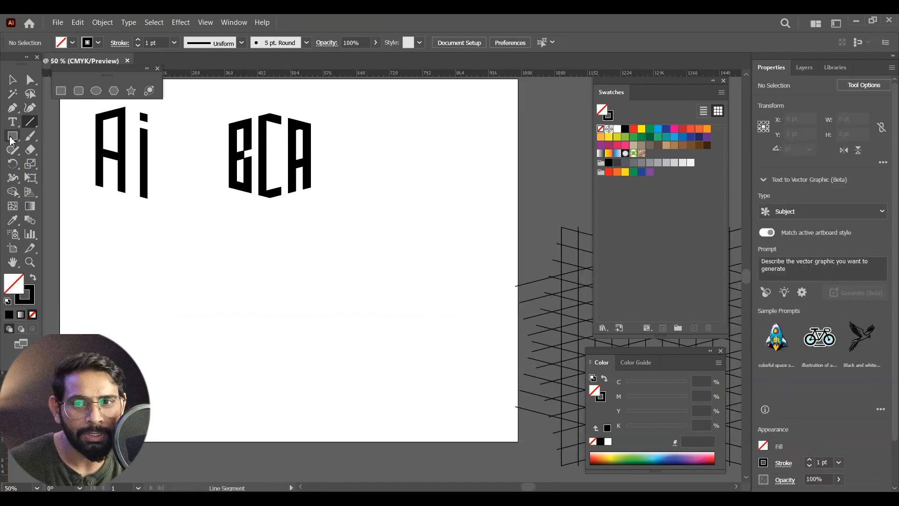
pyautogui.click(13, 137)
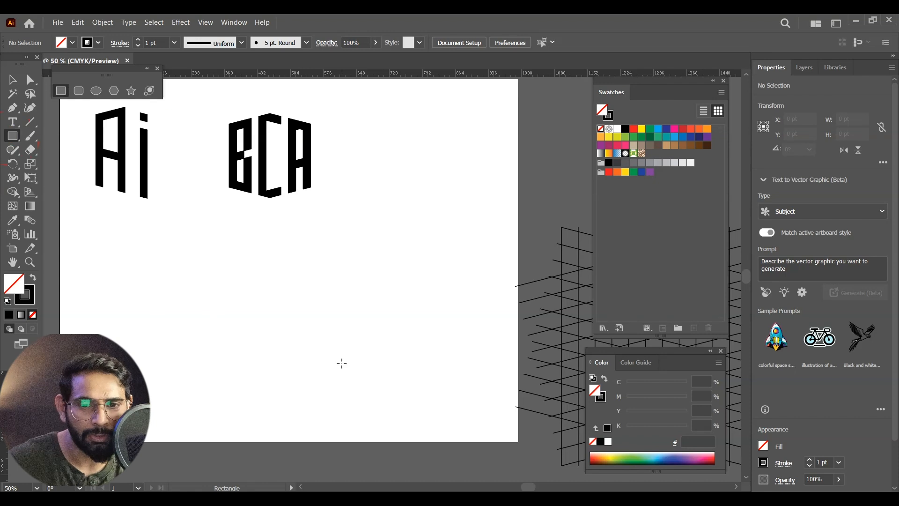
pyautogui.moveTo(245, 309); pyautogui.dragTo(267, 371)
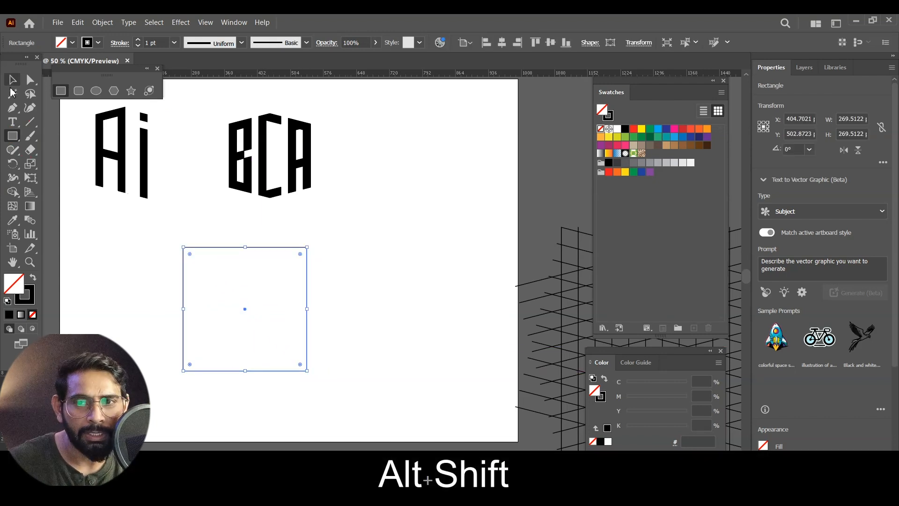
# - Rotate the square by 45 degrees into a diamond and place it slightly lower on the artboard
pyautogui.press('v')
pyautogui.moveTo(307, 245); pyautogui.dragTo(356, 267)
pyautogui.hotkey('ctrl', 'z')
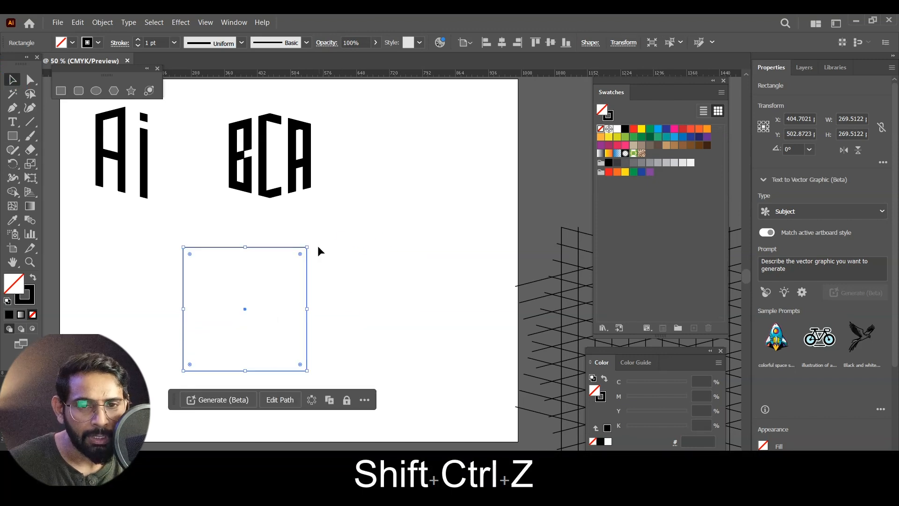
pyautogui.moveTo(311, 245); pyautogui.dragTo(334, 324)
pyautogui.click(380, 274)
pyautogui.moveTo(302, 280); pyautogui.dragTo(312, 315)
pyautogui.scroll(-1, 318, 160)
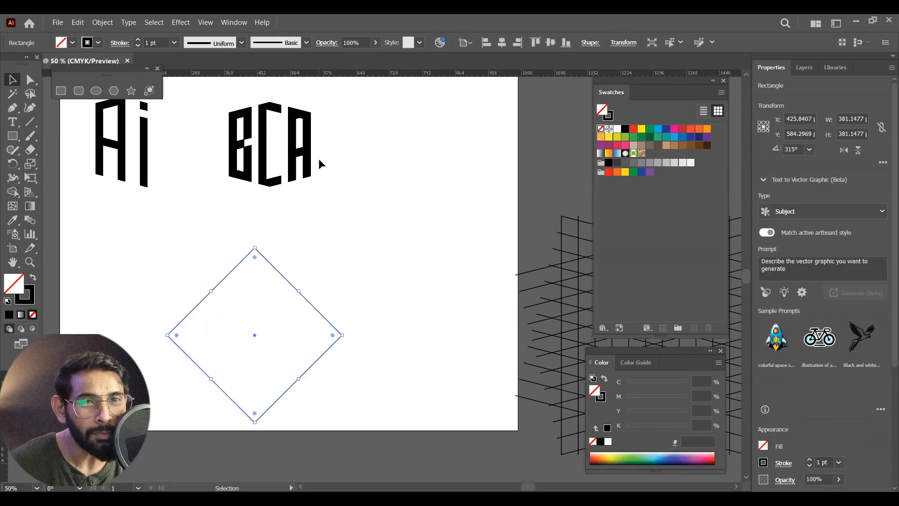
# - Place a horizontal guide just above the diamond and bend its two upper edges up to it with the Curvature tool, forming a heart
pyautogui.moveTo(301, 102); pyautogui.dragTo(311, 228)
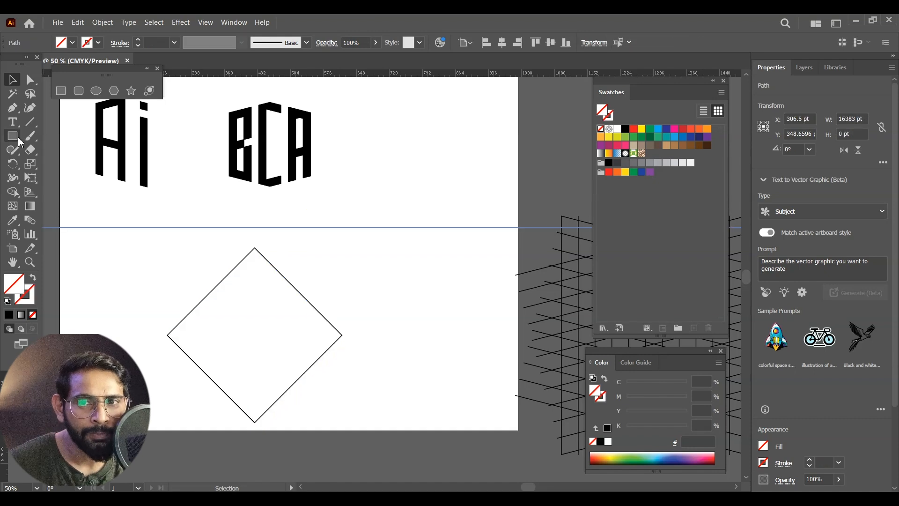
pyautogui.click(29, 108)
pyautogui.moveTo(303, 295); pyautogui.dragTo(327, 236)
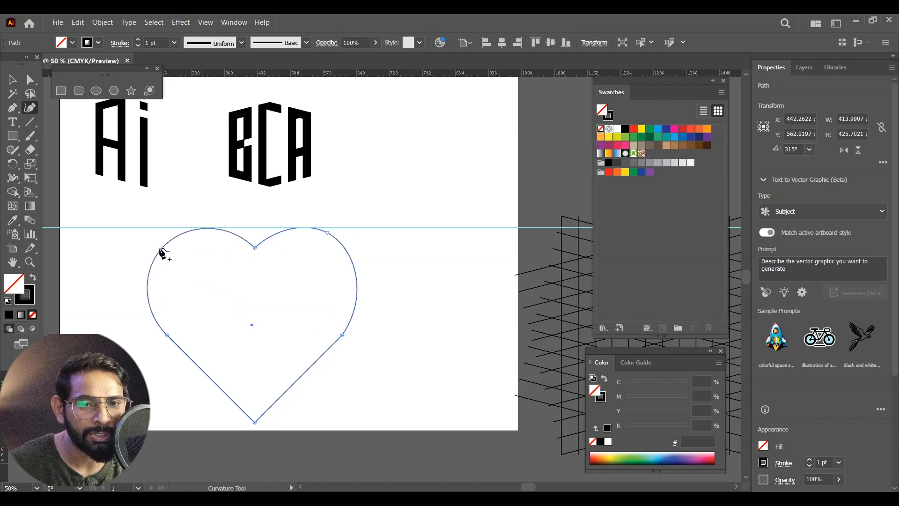
pyautogui.click(10, 81)
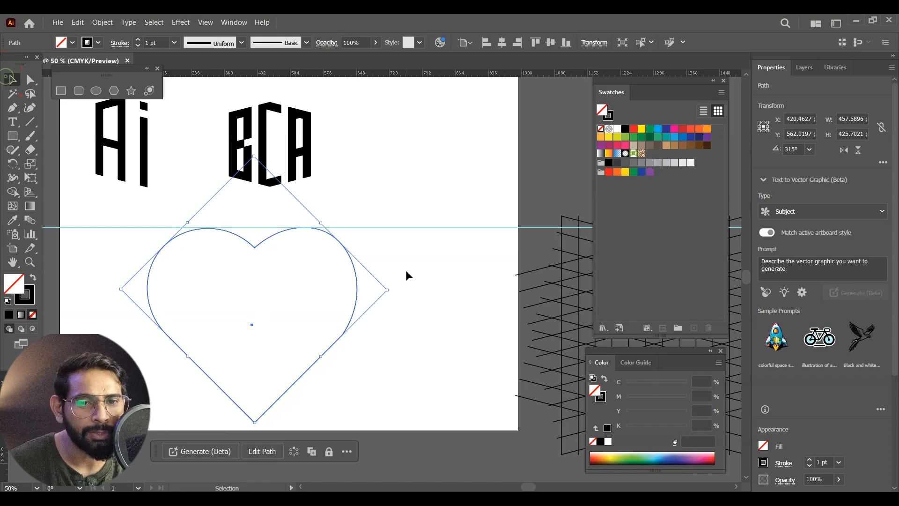
pyautogui.click(407, 281)
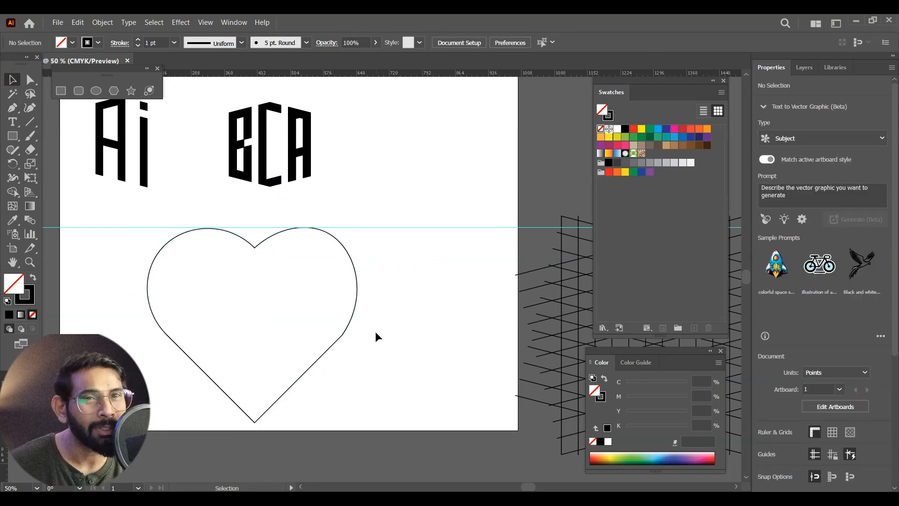
# - Scale the heart down proportionally about its centre to about 237 pt wide
pyautogui.click(357, 289)
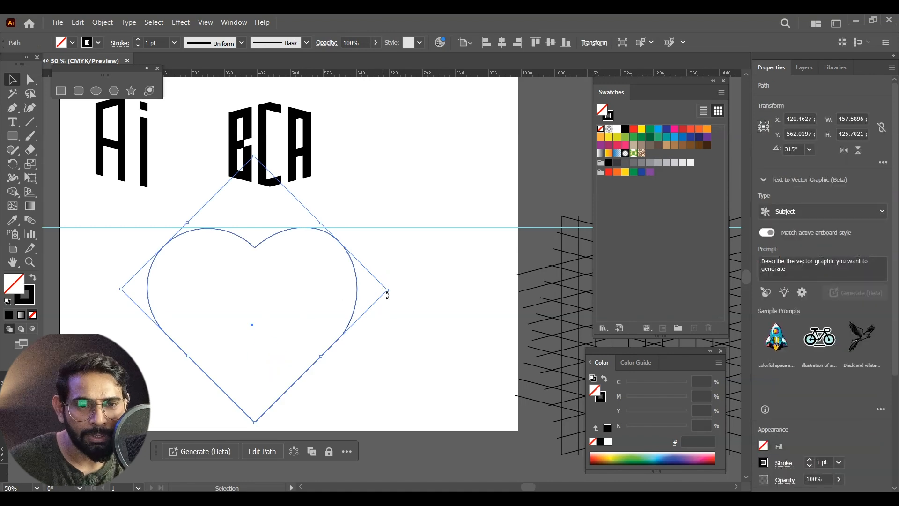
pyautogui.moveTo(388, 289); pyautogui.dragTo(330, 299)
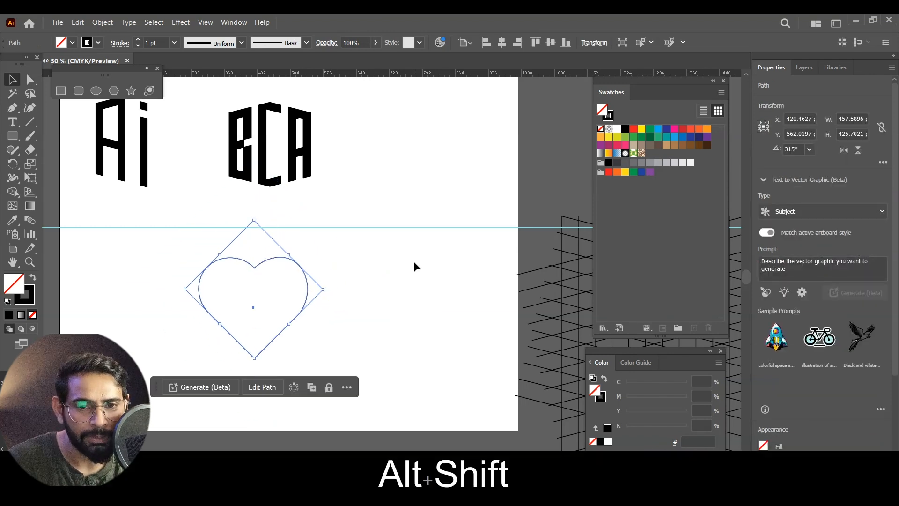
pyautogui.click(415, 266)
# - Draw a vertical line about 443 pt long from the guide to the artboard's lower edge and move it against the heart's left side
pyautogui.moveTo(269, 244); pyautogui.dragTo(142, 309)
pyautogui.press('\\')
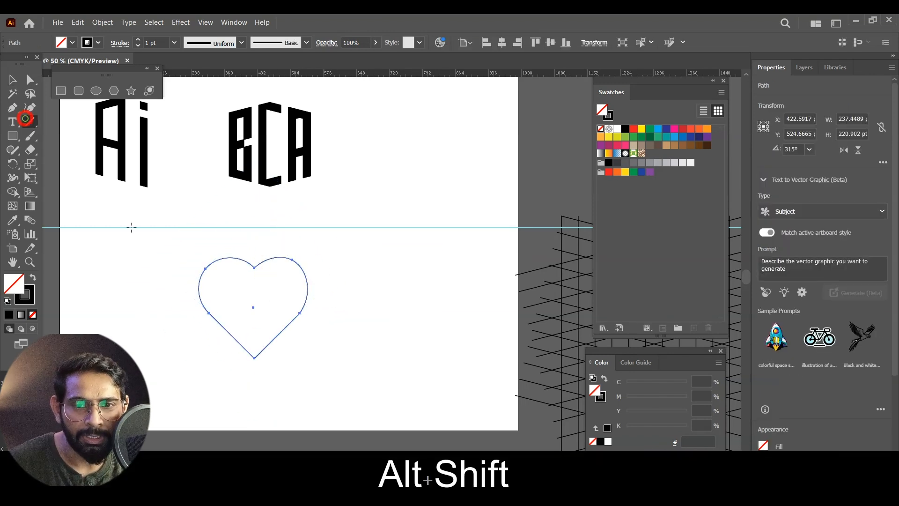
pyautogui.moveTo(180, 227); pyautogui.dragTo(161, 428)
pyautogui.click(13, 80)
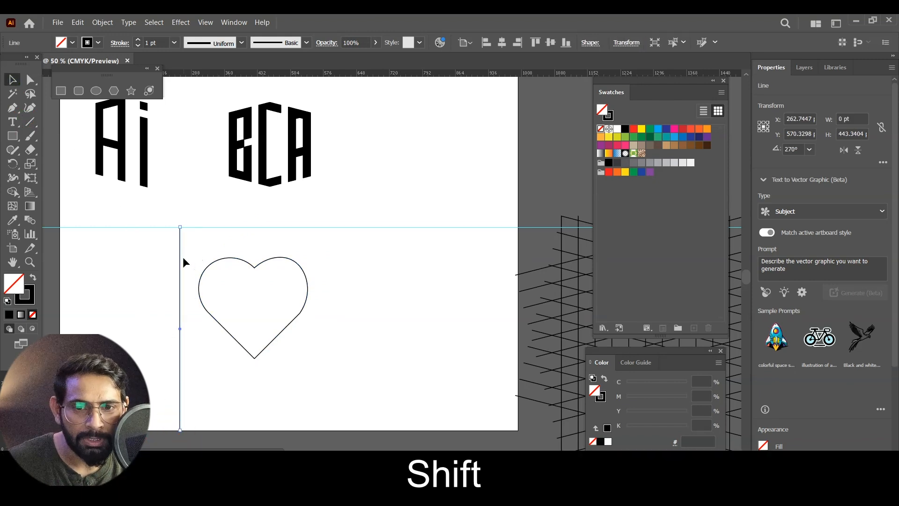
pyautogui.moveTo(181, 257); pyautogui.dragTo(199, 258)
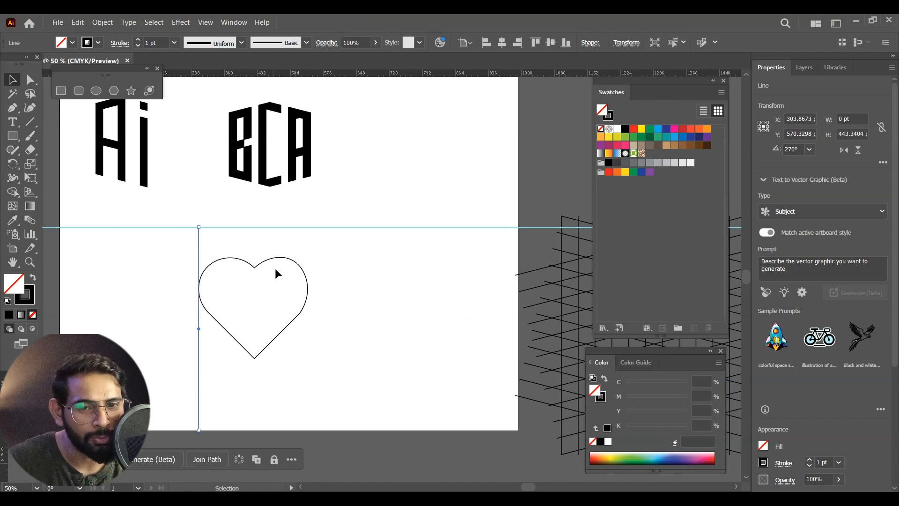
# - Copy the vertical line about 13 pt to the right and repeat the copy until the lines span the heart's full width
pyautogui.press('alt')
pyautogui.moveTo(198, 347); pyautogui.dragTo(206, 350)
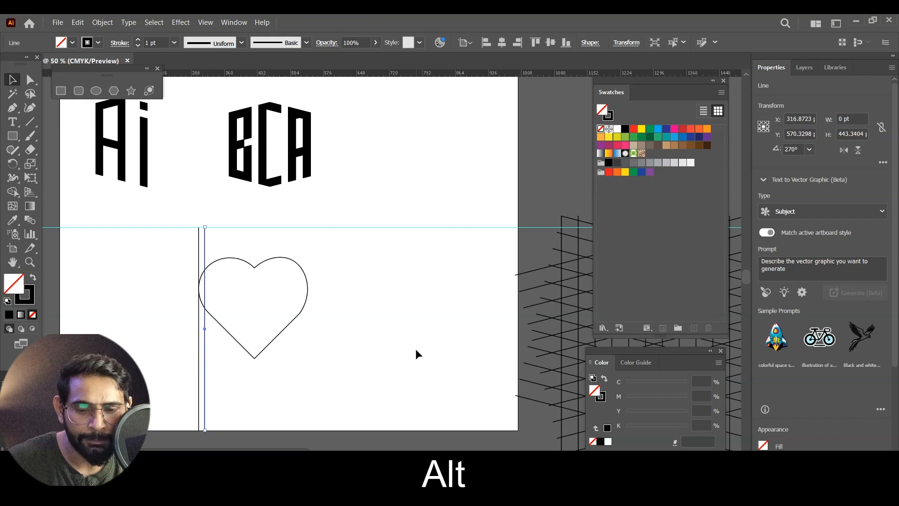
pyautogui.press('ctrl')
pyautogui.hotkey('ctrl', 'd')
pyautogui.hotkey('ctrl', 'd')
pyautogui.hotkey('ctrl', 'd')
pyautogui.hotkey('ctrl', 'd')
pyautogui.hotkey('ctrl', 'd')
pyautogui.hotkey('ctrl', 'd')
pyautogui.hotkey('ctrl', 'd')
pyautogui.hotkey('ctrl', 'd')
pyautogui.hotkey('ctrl', 'd')
pyautogui.hotkey('ctrl', 'd')
pyautogui.hotkey('ctrl', 'd')
pyautogui.hotkey('ctrl', 'd')
pyautogui.hotkey('ctrl', 'd')
pyautogui.hotkey('ctrl', 'd')
pyautogui.hotkey('ctrl', 'd')
pyautogui.hotkey('ctrl', 'd')
pyautogui.hotkey('ctrl', 'd')
pyautogui.hotkey('ctrl', 'd')
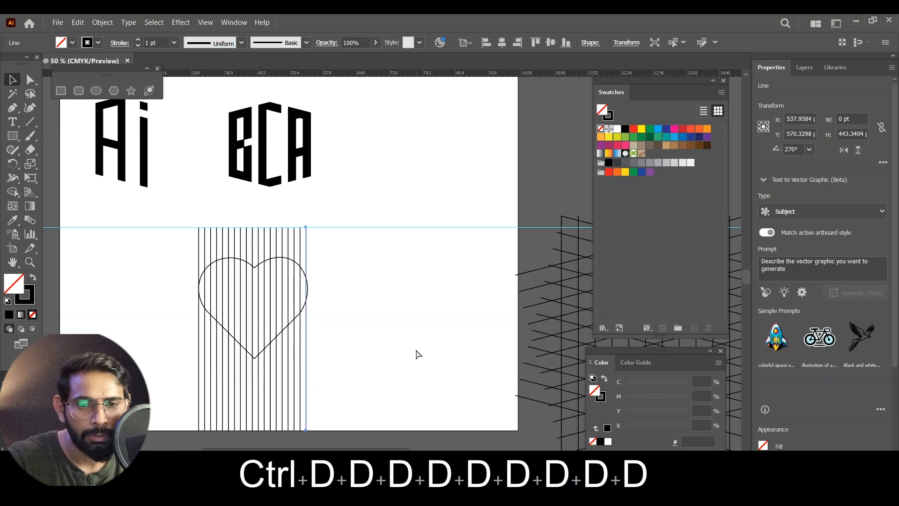
pyautogui.hotkey('ctrl', 'd')
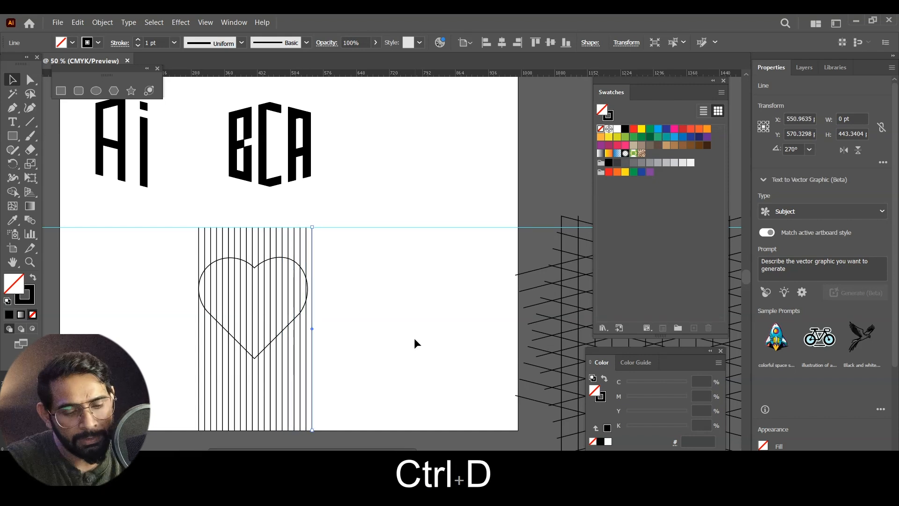
# - Enlarge the heart proportionally to about 246 pt wide to span the outermost lines, and move it straight down about 69 pt
pyautogui.hotkey('ctrl', '=')
pyautogui.hotkey('ctrl', '=')
pyautogui.moveTo(463, 247); pyautogui.dragTo(427, 305)
pyautogui.click(219, 390)
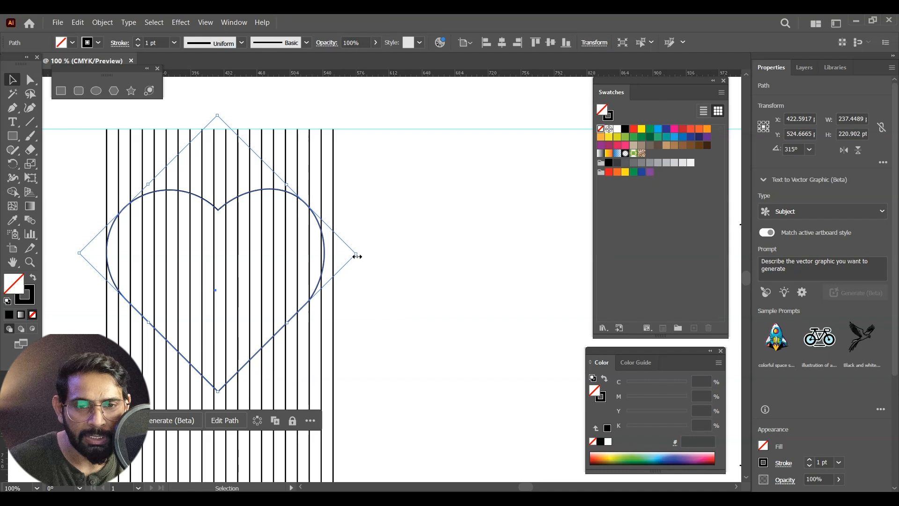
pyautogui.moveTo(357, 254); pyautogui.dragTo(373, 249)
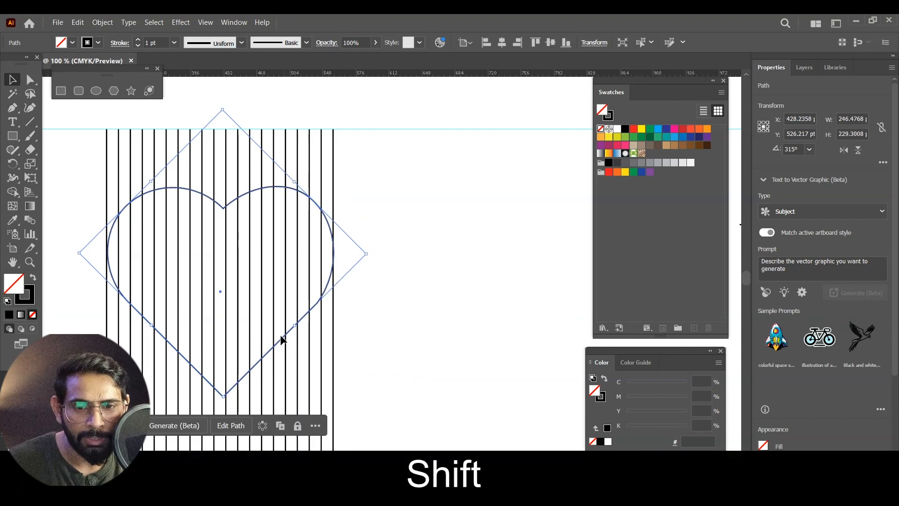
pyautogui.click(439, 233)
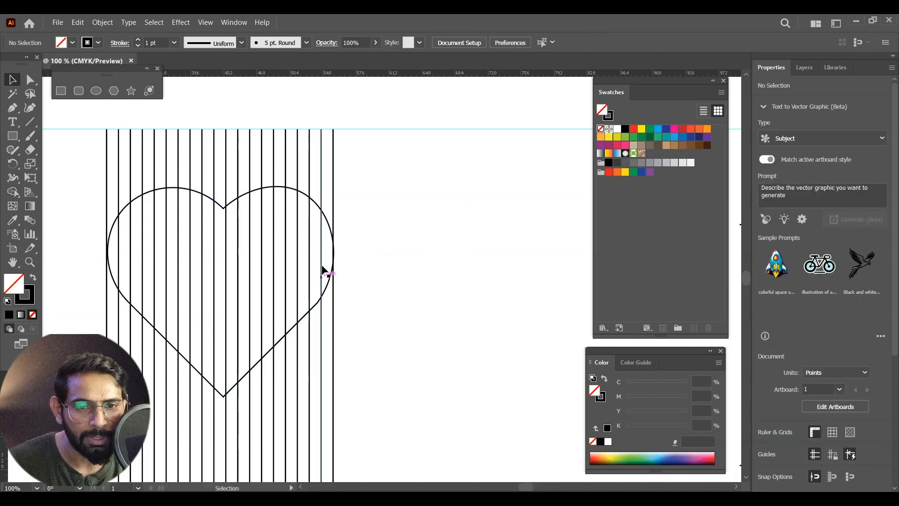
pyautogui.moveTo(223, 397); pyautogui.dragTo(223, 461)
pyautogui.moveTo(482, 368); pyautogui.dragTo(508, 240)
pyautogui.click(507, 231)
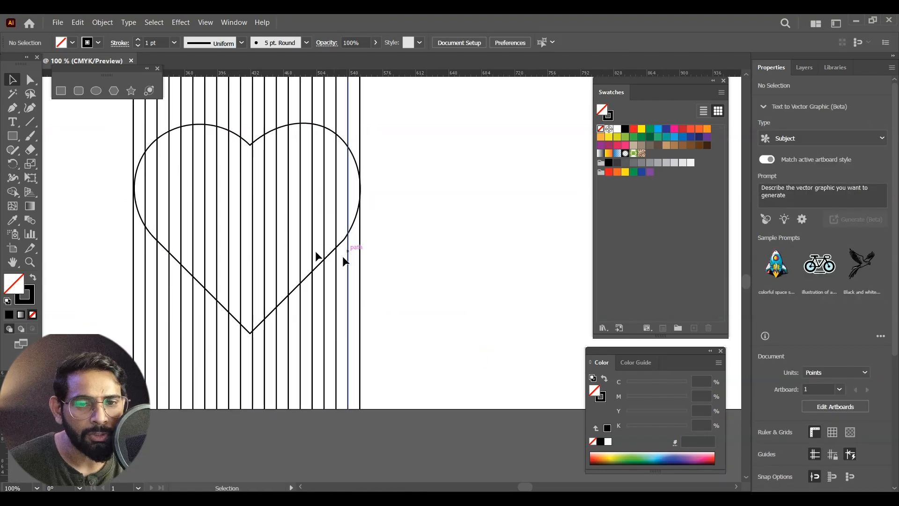
# - Try scaling an in-place copy of the heart down to about 190 pt wide as an inner outline, and discard it
pyautogui.click(298, 288)
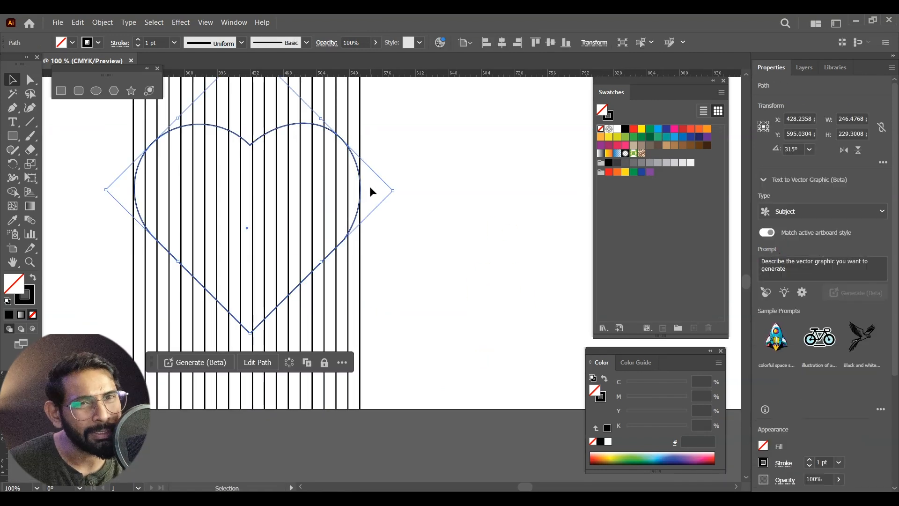
pyautogui.hotkey('ctrl', 'c')
pyautogui.hotkey('ctrl', 'f')
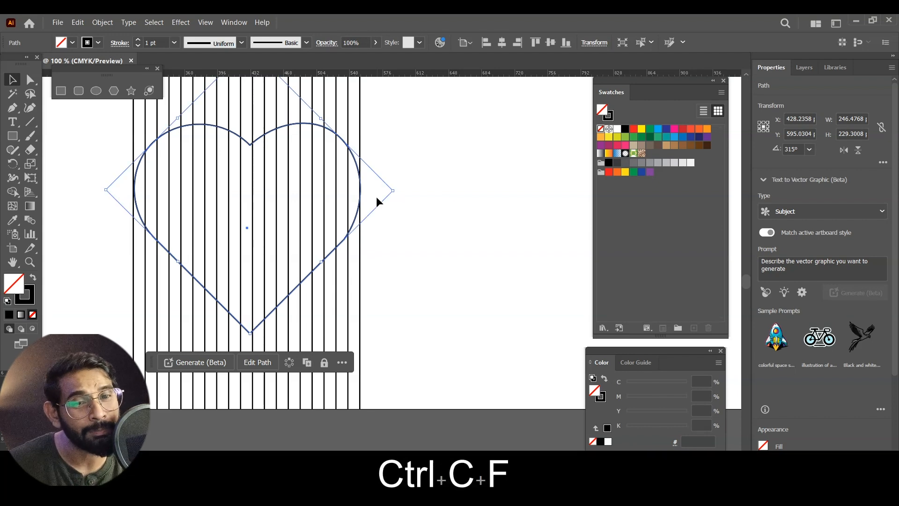
pyautogui.moveTo(393, 193); pyautogui.dragTo(358, 205)
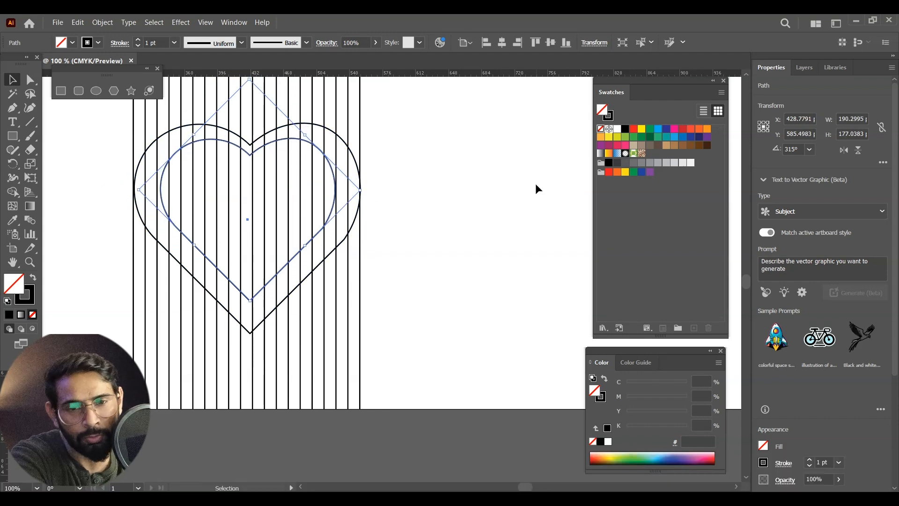
pyautogui.press('Delete')
# - Create an inner heart outline by offsetting the heart's path by -13 pt with Miter joins
pyautogui.click(274, 313)
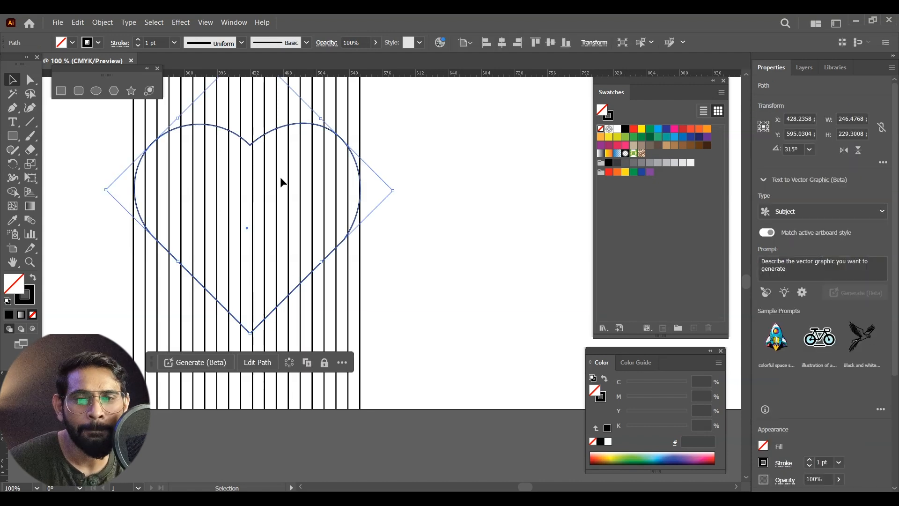
pyautogui.click(105, 24)
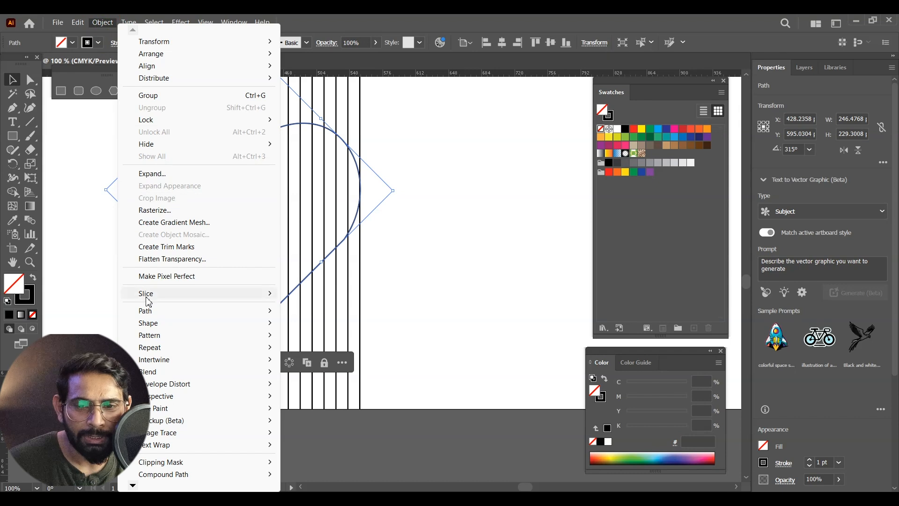
pyautogui.click(158, 310)
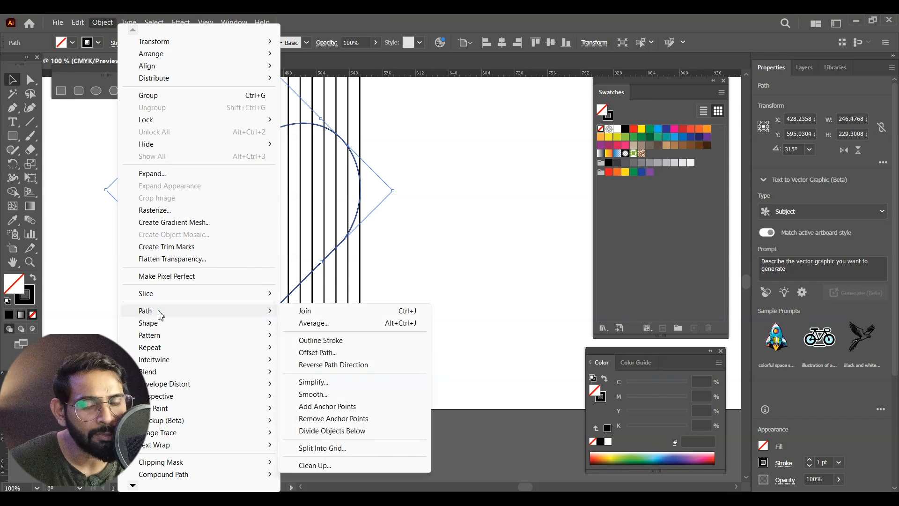
pyautogui.click(316, 354)
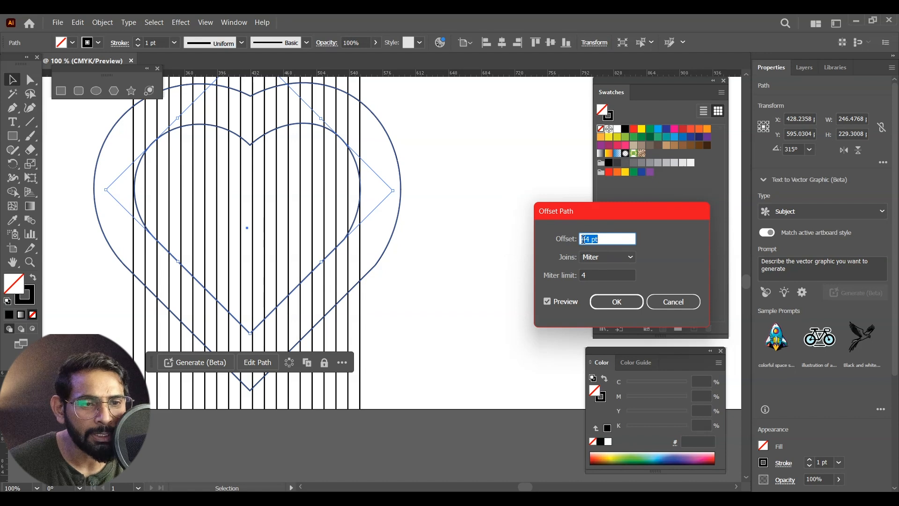
pyautogui.press('Down')
pyautogui.press('Down')
pyautogui.press('Down')
pyautogui.press('Down')
pyautogui.press('Down')
pyautogui.press('Down')
pyautogui.press('Down')
pyautogui.press('Down')
pyautogui.press('Down')
pyautogui.press('Down')
pyautogui.press('Down')
pyautogui.press('Down')
pyautogui.press('Down')
pyautogui.press('Down')
pyautogui.press('Down')
pyautogui.press('Down')
pyautogui.press('Down')
pyautogui.press('Down')
pyautogui.press('Down')
pyautogui.press('Down')
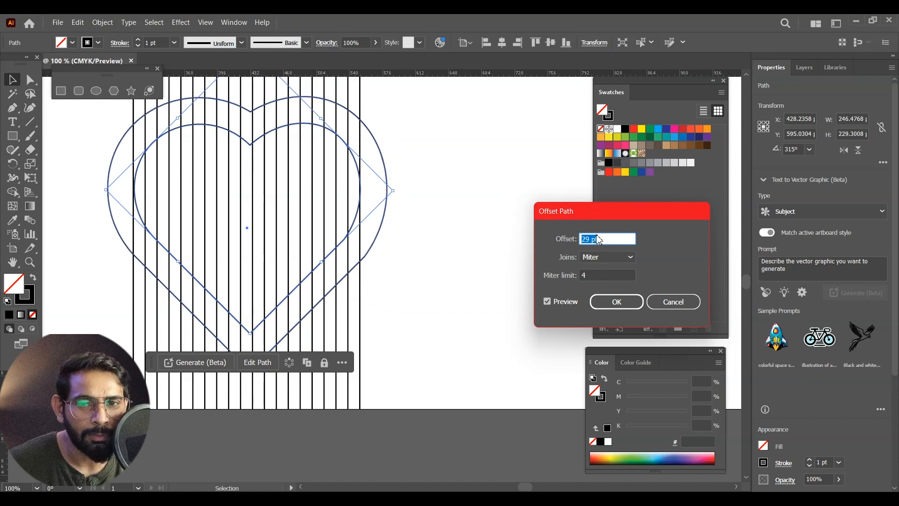
pyautogui.press('Down')
pyautogui.press('Down')
pyautogui.press('Down')
pyautogui.press('Down')
pyautogui.press('Down')
pyautogui.press('Down')
pyautogui.press('Down')
pyautogui.press('Down')
pyautogui.press('Down')
pyautogui.press('Down')
pyautogui.press('Down')
pyautogui.press('Down')
pyautogui.press('Down')
pyautogui.press('Down')
pyautogui.press('Down')
pyautogui.press('Down')
pyautogui.press('Down')
pyautogui.press('Down')
pyautogui.press('Down')
pyautogui.press('Down')
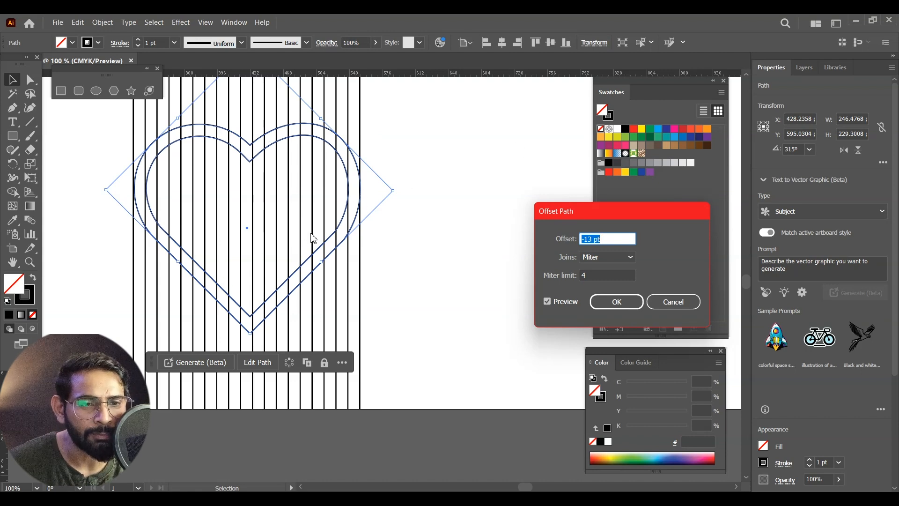
pyautogui.click(607, 303)
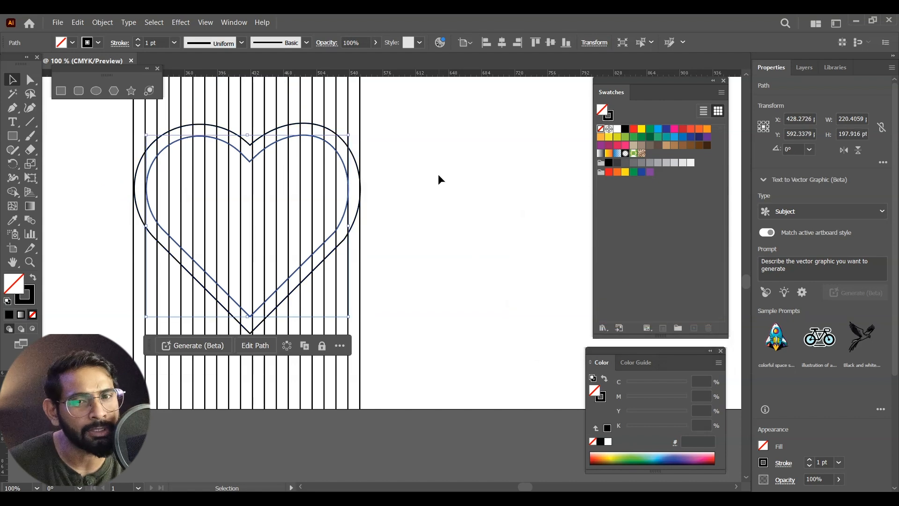
# - Group all the vertical lines, leaving both heart outlines out of the group
pyautogui.click(416, 189)
pyautogui.moveTo(106, 133); pyautogui.dragTo(373, 251)
pyautogui.click(476, 140)
pyautogui.moveTo(443, 183); pyautogui.dragTo(467, 294)
pyautogui.moveTo(137, 170); pyautogui.dragTo(319, 189)
pyautogui.moveTo(430, 187); pyautogui.dragTo(431, 187)
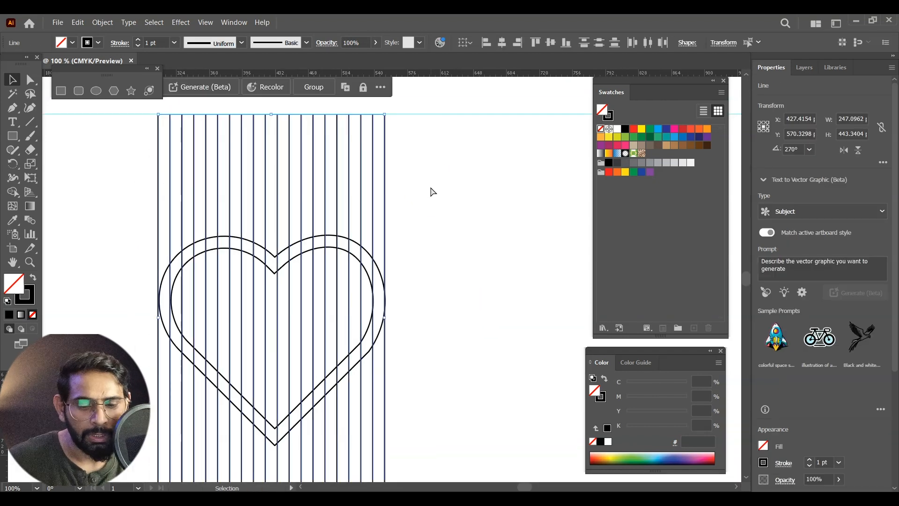
pyautogui.press('ctrl')
pyautogui.hotkey('ctrl', 'g')
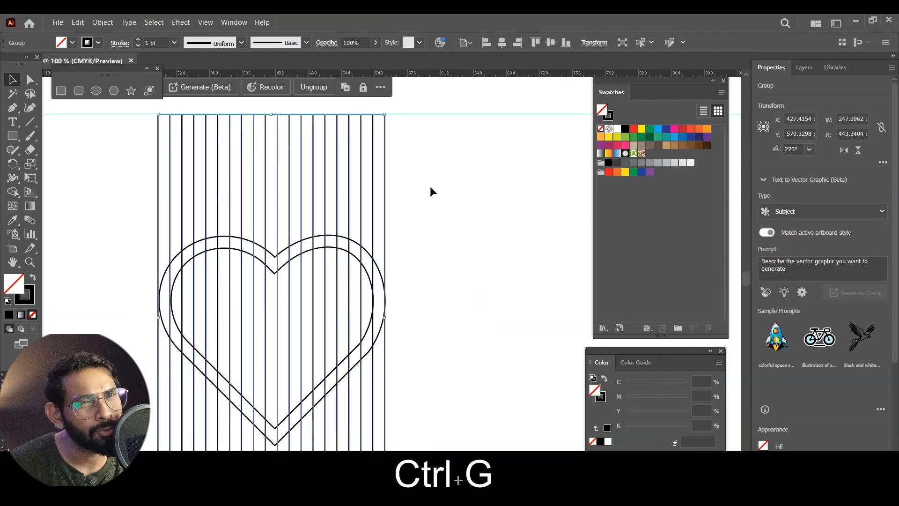
# - Paste a copy of the vertical line group in front and rotate it 90 degrees to form a square grid over the hearts
pyautogui.hotkey('ctrl', 'c')
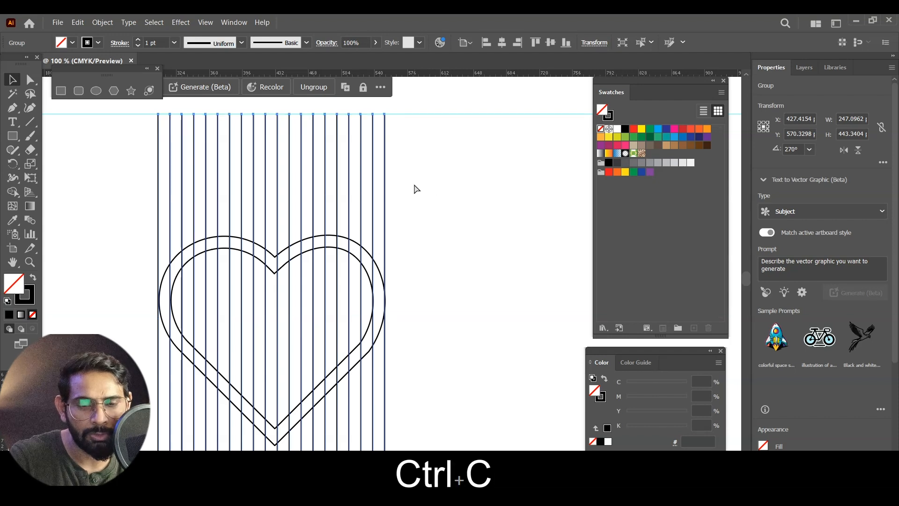
pyautogui.hotkey('ctrl', 'f')
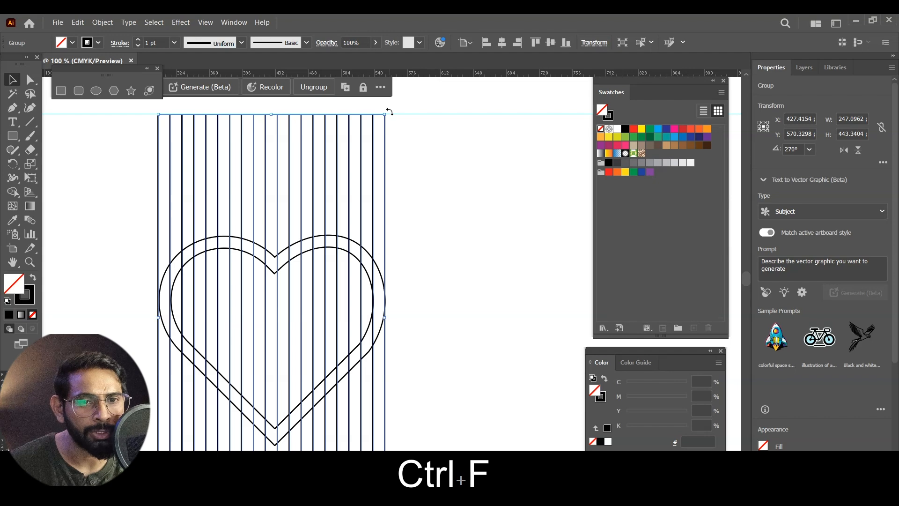
pyautogui.moveTo(389, 112); pyautogui.dragTo(494, 414)
pyautogui.click(518, 281)
pyautogui.moveTo(532, 307); pyautogui.dragTo(552, 217)
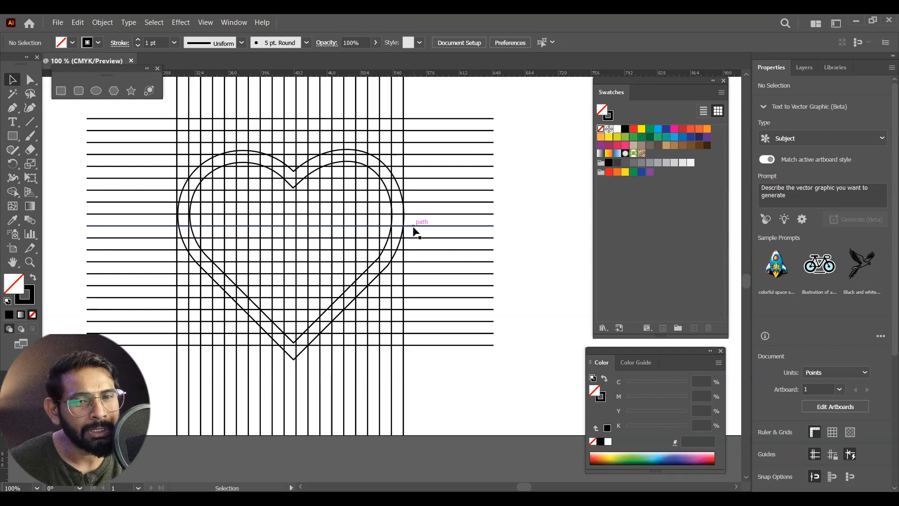
# - With the whole grid and both heart outlines selected, merge the band between the outlines along the heart's left side using Shape Builder
pyautogui.moveTo(128, 120); pyautogui.dragTo(532, 361)
pyautogui.hotkey('ctrl', 'g')
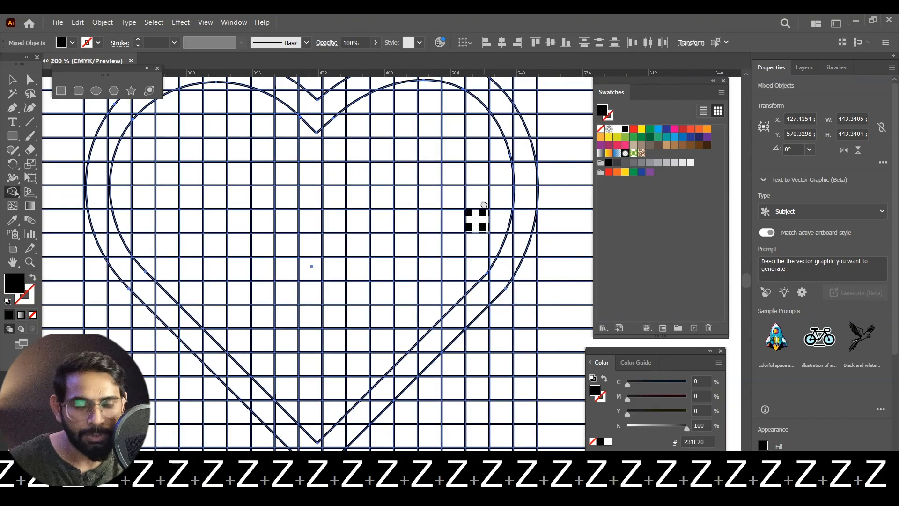
pyautogui.moveTo(482, 204); pyautogui.dragTo(464, 224)
pyautogui.hotkey('ctrl', '-')
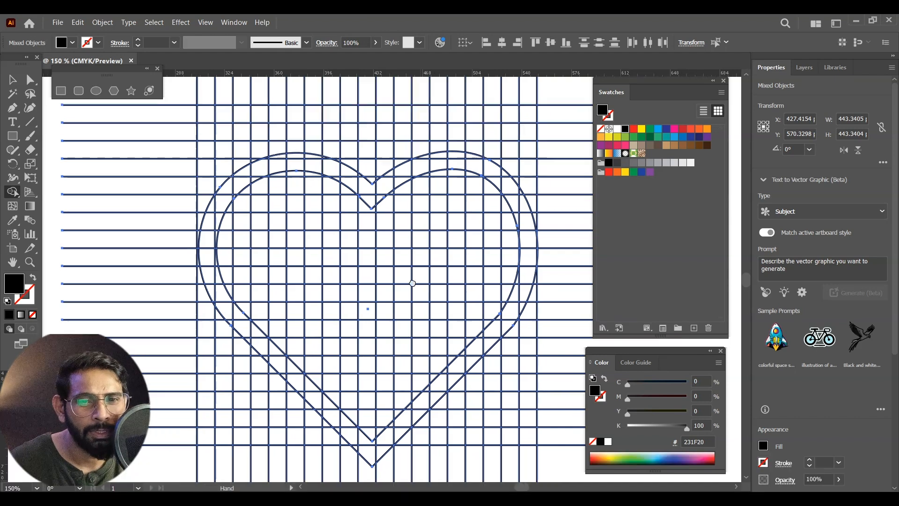
pyautogui.moveTo(412, 281); pyautogui.dragTo(348, 271)
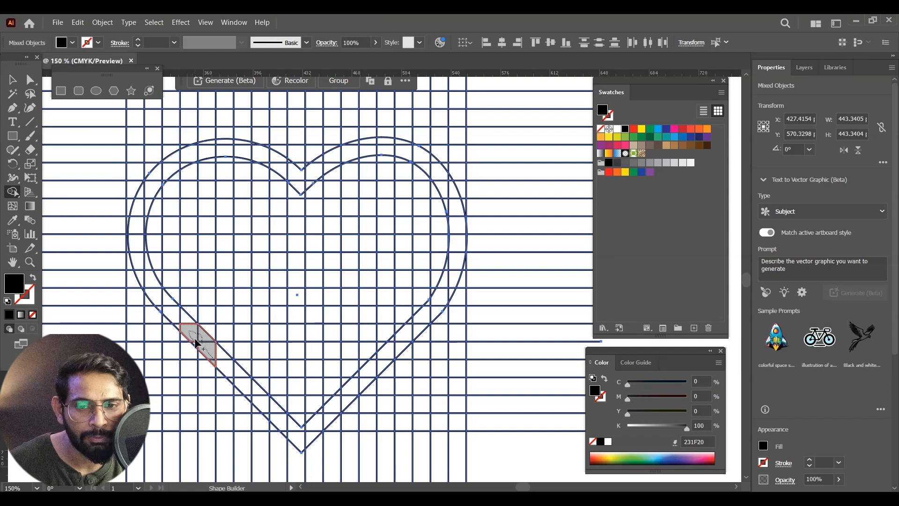
pyautogui.hotkey('ctrl', '=')
pyautogui.moveTo(208, 333); pyautogui.dragTo(196, 333)
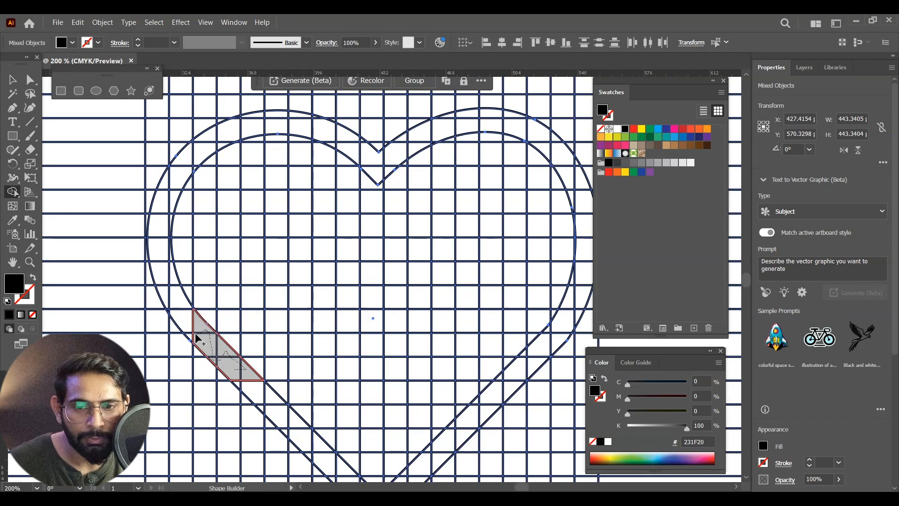
pyautogui.moveTo(168, 292)
pyautogui.mouseDown()
pyautogui.moveTo(161, 239)
pyautogui.moveTo(172, 277)
pyautogui.moveTo(168, 237)
pyautogui.moveTo(189, 155)
pyautogui.moveTo(159, 219)
pyautogui.moveTo(171, 178)
pyautogui.moveTo(171, 223)
pyautogui.mouseUp()
# - Extend the curved band over the upper left and merge the inner vertical stem and short crossbar to complete the letter A
pyautogui.moveTo(205, 155); pyautogui.dragTo(223, 134)
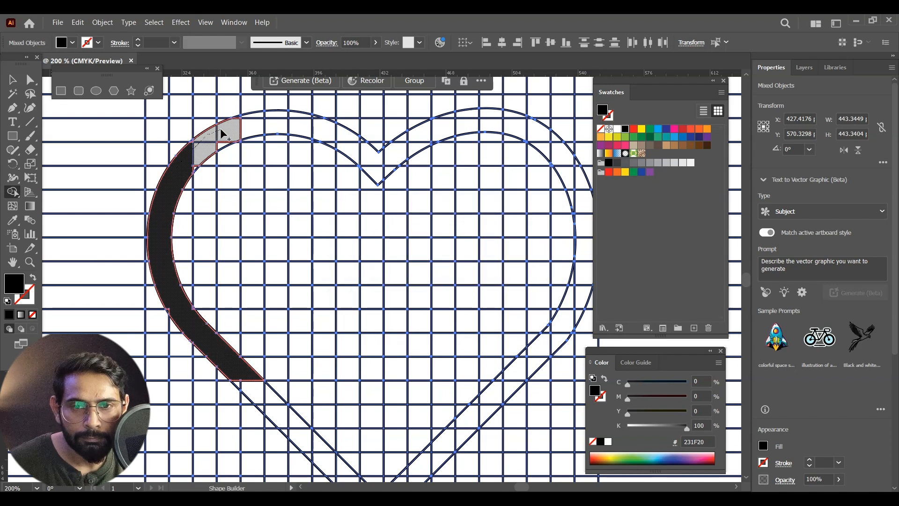
pyautogui.moveTo(230, 272); pyautogui.dragTo(231, 272)
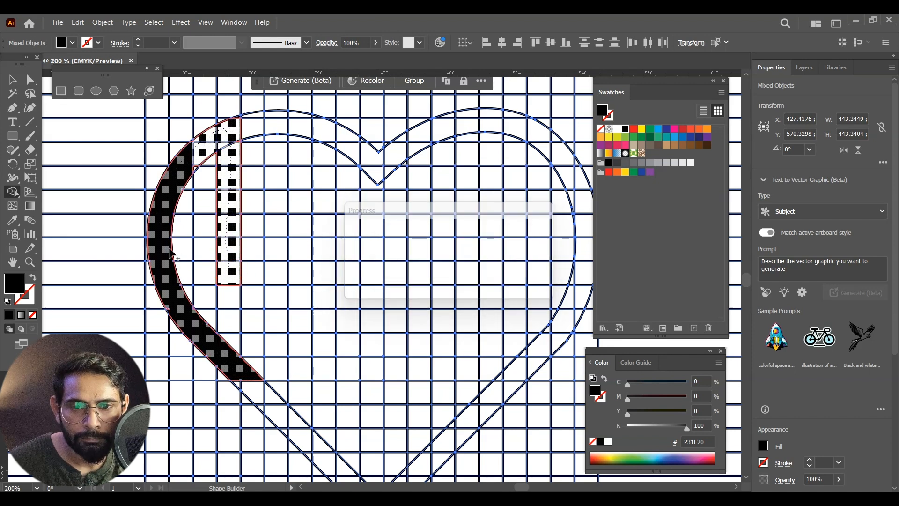
pyautogui.moveTo(163, 246); pyautogui.dragTo(181, 246)
pyautogui.moveTo(203, 149); pyautogui.dragTo(194, 168)
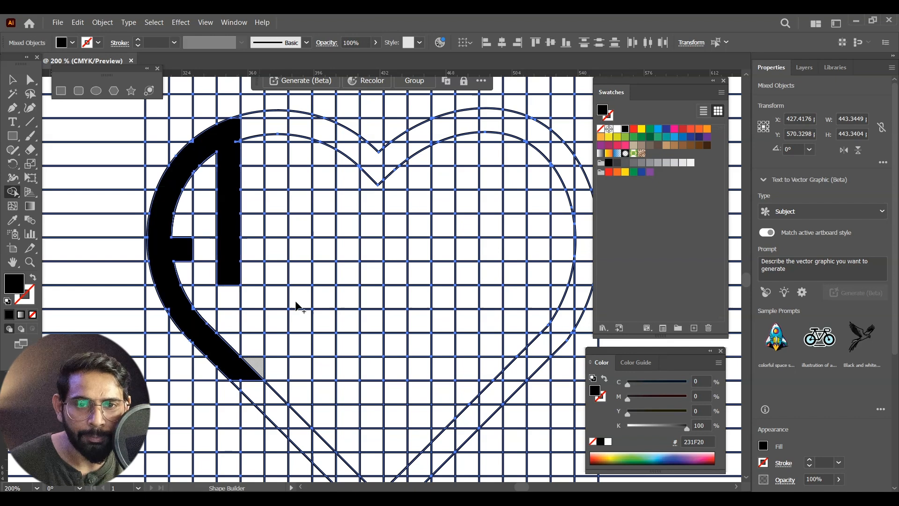
# - Build the letter M from two full-height one-column stems joined by the band following the heart's central notch
pyautogui.moveTo(275, 117)
pyautogui.mouseDown()
pyautogui.moveTo(283, 160)
pyautogui.moveTo(273, 299)
pyautogui.mouseUp()
pyautogui.moveTo(277, 351); pyautogui.dragTo(276, 414)
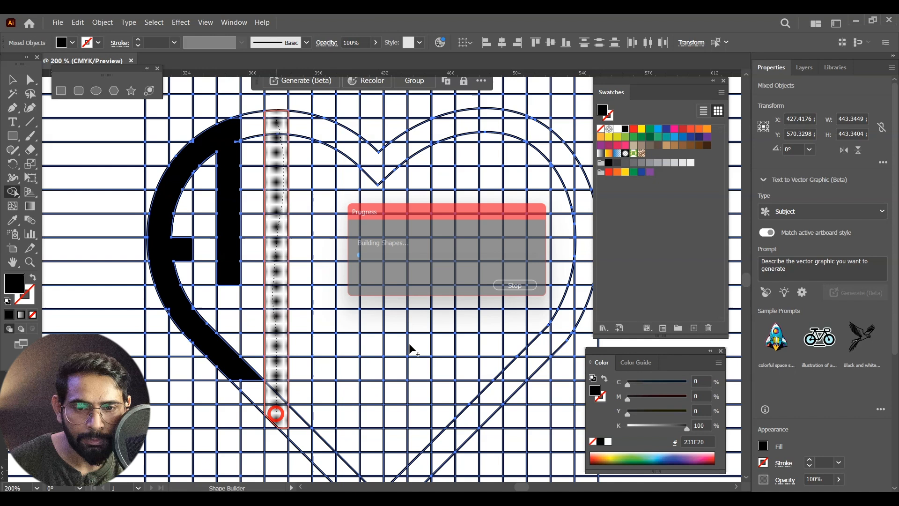
pyautogui.moveTo(461, 289); pyautogui.dragTo(444, 306)
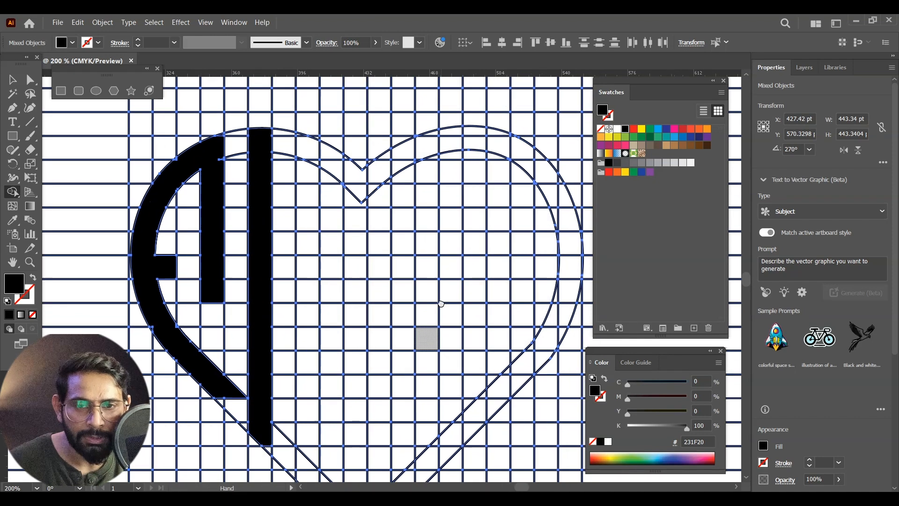
pyautogui.moveTo(269, 135); pyautogui.dragTo(357, 192)
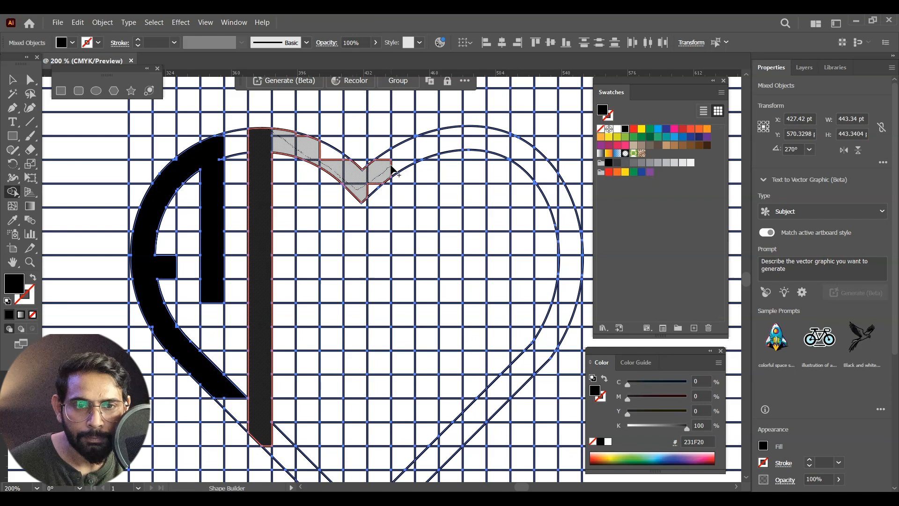
pyautogui.moveTo(403, 159)
pyautogui.mouseDown()
pyautogui.moveTo(414, 309)
pyautogui.moveTo(409, 464)
pyautogui.mouseUp()
pyautogui.moveTo(477, 254); pyautogui.dragTo(462, 124)
pyautogui.moveTo(392, 324)
pyautogui.mouseDown()
pyautogui.moveTo(390, 359)
pyautogui.moveTo(396, 335)
pyautogui.mouseUp()
pyautogui.moveTo(390, 111); pyautogui.dragTo(375, 131)
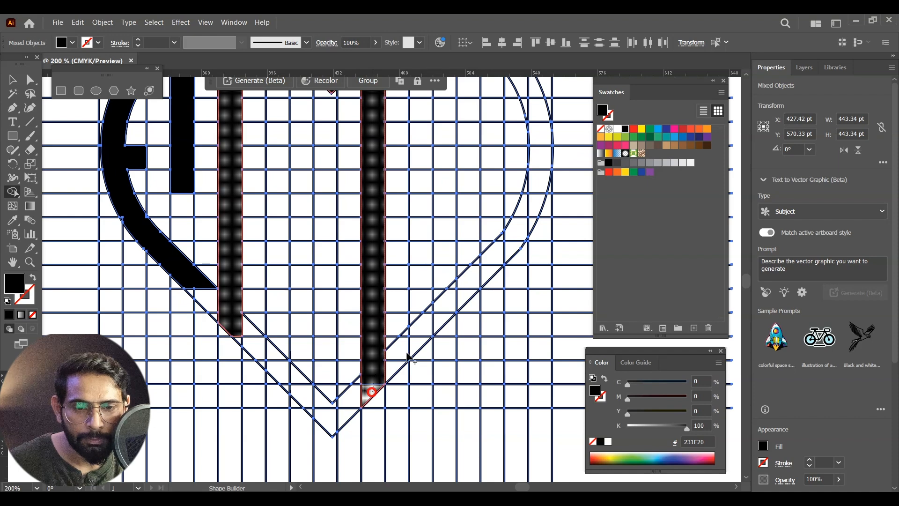
# - Merge a one-column stem with a gap after the M, and fill its dot between the heart outlines to form the i
pyautogui.scroll(5, 407, 342)
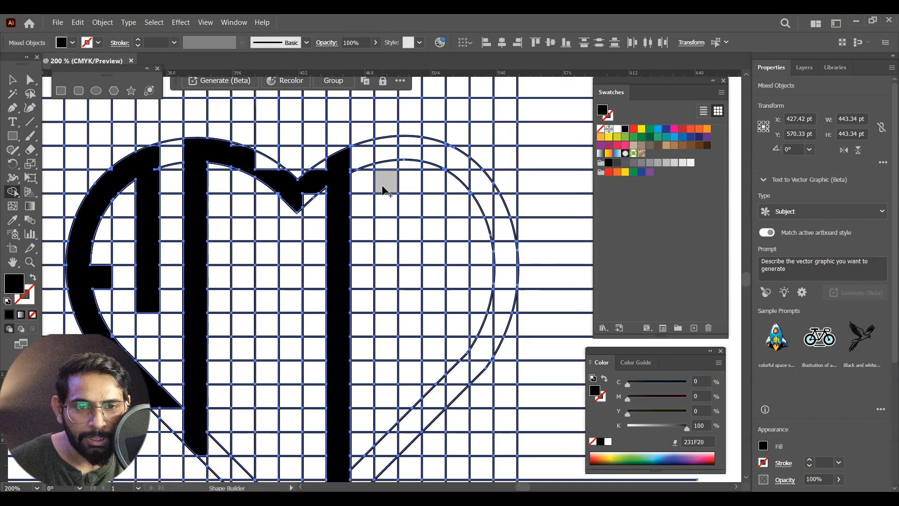
pyautogui.hotkey('ctrl', 'z')
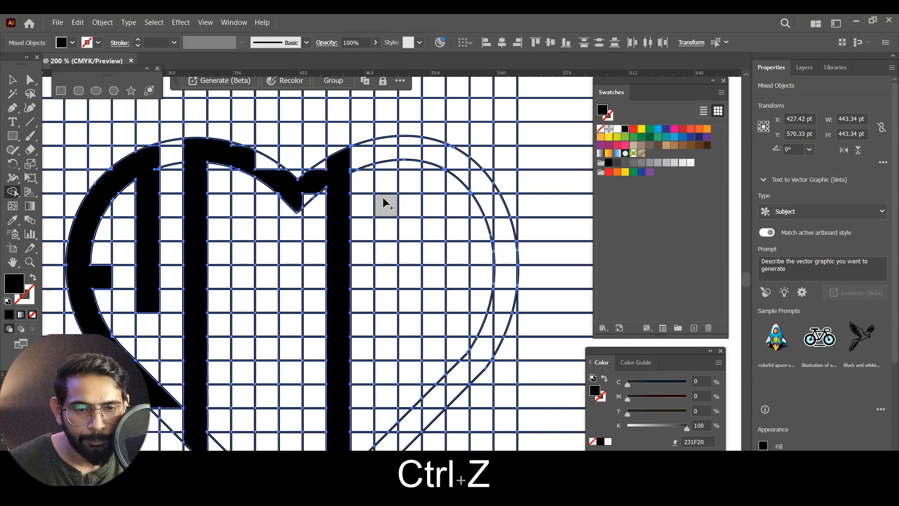
pyautogui.moveTo(384, 202)
pyautogui.mouseDown()
pyautogui.moveTo(395, 436)
pyautogui.moveTo(385, 434)
pyautogui.mouseUp()
pyautogui.moveTo(401, 335)
pyautogui.mouseDown()
pyautogui.moveTo(395, 224)
pyautogui.moveTo(375, 357)
pyautogui.mouseUp()
pyautogui.moveTo(381, 187); pyautogui.dragTo(380, 391)
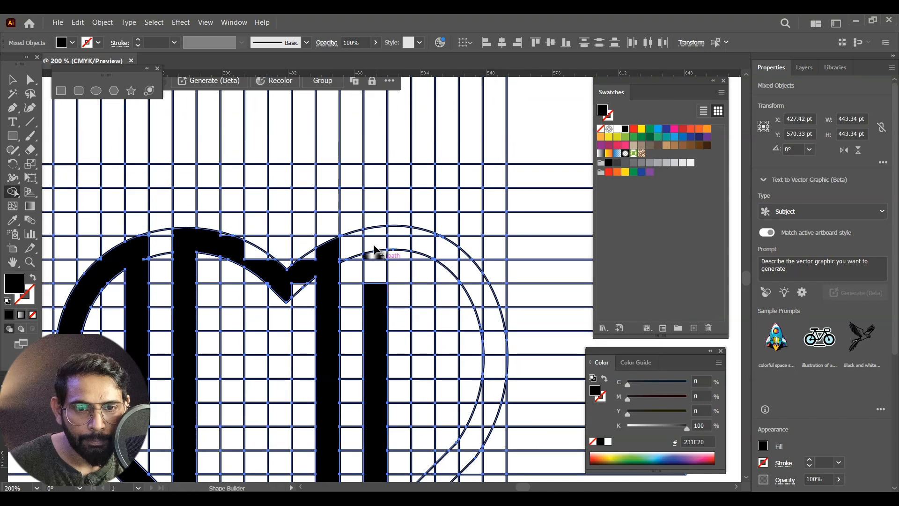
pyautogui.click(378, 243)
# - Build the letter T from the upper-right band between the outlines and a one-column stem reaching the heart's lower edge
pyautogui.moveTo(438, 258)
pyautogui.mouseDown()
pyautogui.moveTo(409, 204)
pyautogui.moveTo(440, 231)
pyautogui.mouseUp()
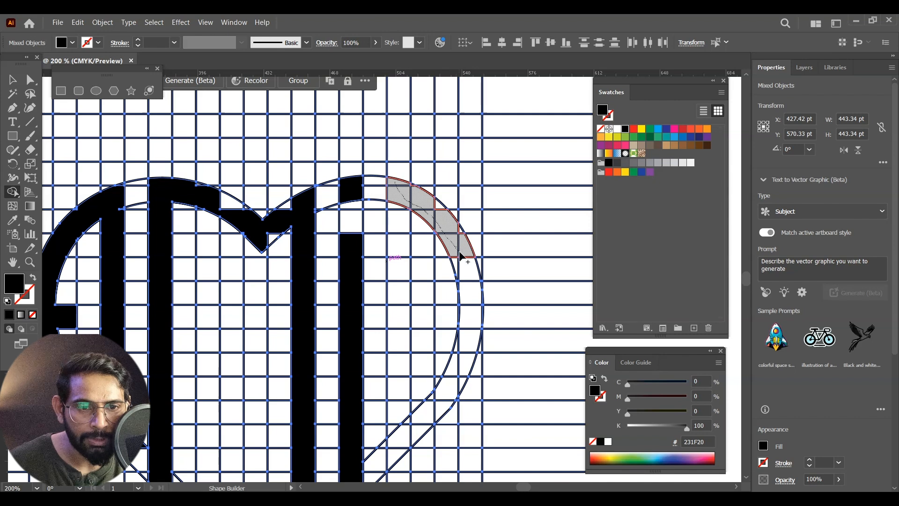
pyautogui.moveTo(471, 276); pyautogui.dragTo(471, 277)
pyautogui.moveTo(423, 208); pyautogui.dragTo(423, 435)
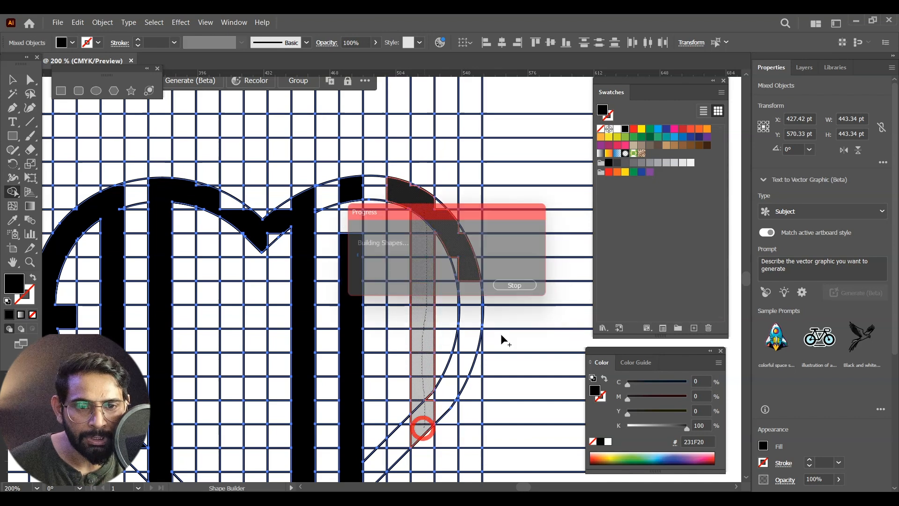
pyautogui.press('space')
pyautogui.moveTo(428, 273); pyautogui.dragTo(449, 192)
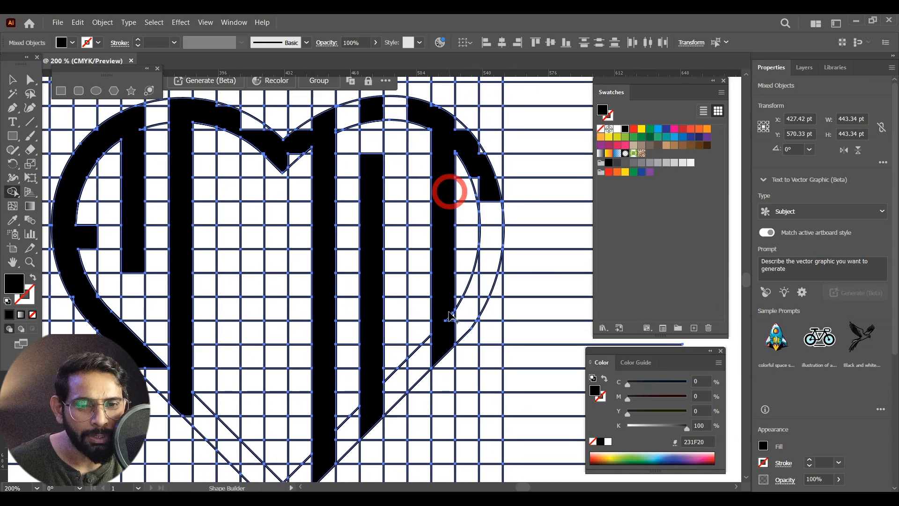
pyautogui.click(452, 323)
# - Merge the missed slivers along the T's arc into a smooth curve, undoing the last sliver merge
pyautogui.hotkey('ctrl', '=')
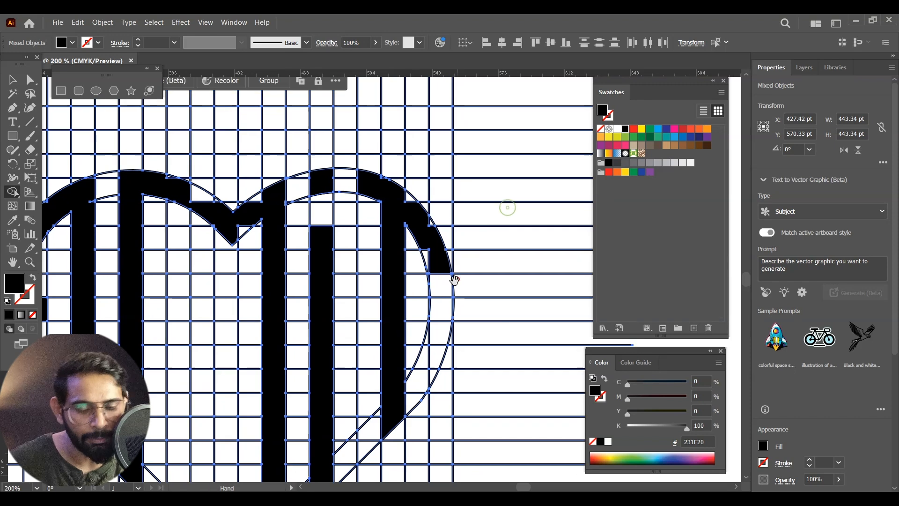
pyautogui.hotkey('ctrl', '=')
pyautogui.hotkey('ctrl', '=')
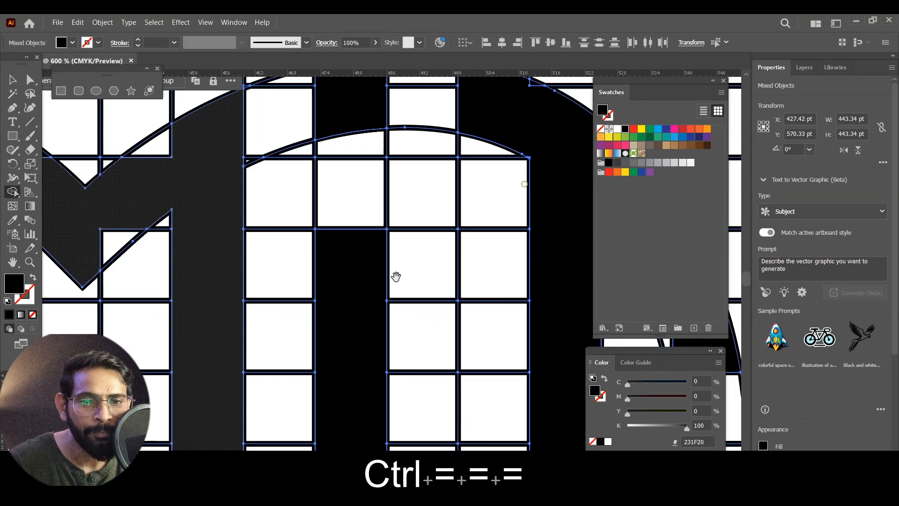
pyautogui.moveTo(347, 272); pyautogui.dragTo(373, 310)
pyautogui.moveTo(388, 265)
pyautogui.mouseDown()
pyautogui.moveTo(388, 220)
pyautogui.moveTo(358, 220)
pyautogui.moveTo(309, 136)
pyautogui.mouseUp()
pyautogui.moveTo(303, 171)
pyautogui.mouseDown()
pyautogui.moveTo(347, 249)
pyautogui.moveTo(354, 298)
pyautogui.mouseUp()
pyautogui.moveTo(334, 227); pyautogui.dragTo(346, 267)
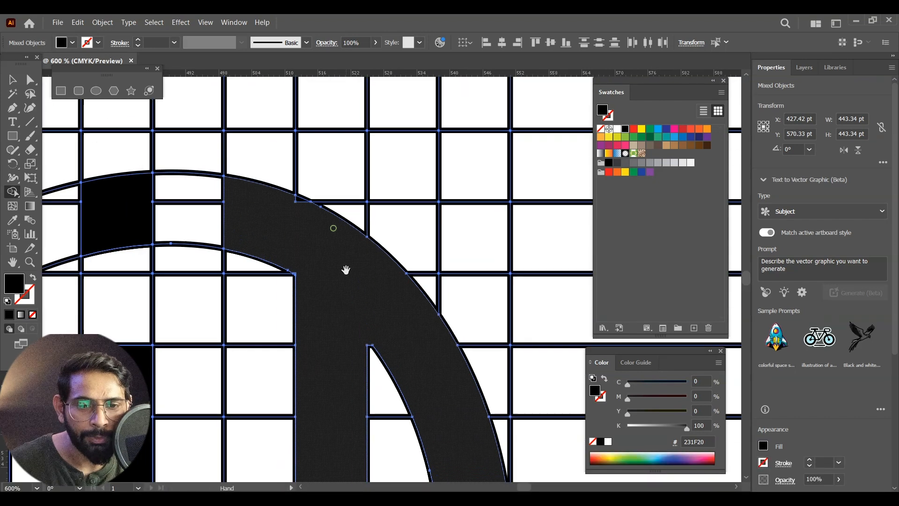
pyautogui.moveTo(301, 196)
pyautogui.mouseDown()
pyautogui.moveTo(311, 240)
pyautogui.moveTo(300, 197)
pyautogui.mouseUp()
pyautogui.hotkey('ctrl', 'z')
# - Merge the leftover slivers around the M's central notch and along its sloping upper band
pyautogui.moveTo(323, 263); pyautogui.dragTo(512, 262)
pyautogui.moveTo(356, 398); pyautogui.dragTo(364, 153)
pyautogui.moveTo(368, 335); pyautogui.dragTo(372, 18)
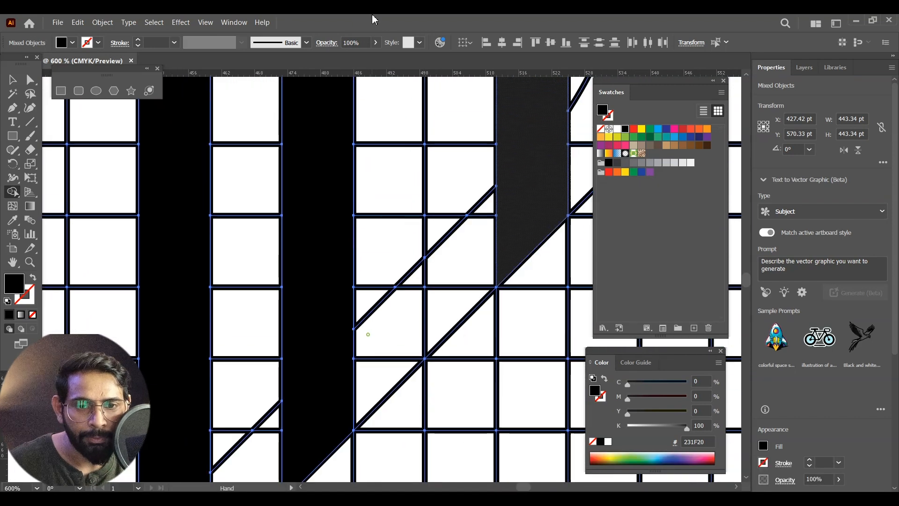
pyautogui.moveTo(410, 254); pyautogui.dragTo(419, 87)
pyautogui.moveTo(300, 117); pyautogui.dragTo(496, 450)
pyautogui.moveTo(403, 89); pyautogui.dragTo(450, 463)
pyautogui.moveTo(447, 313); pyautogui.dragTo(443, 368)
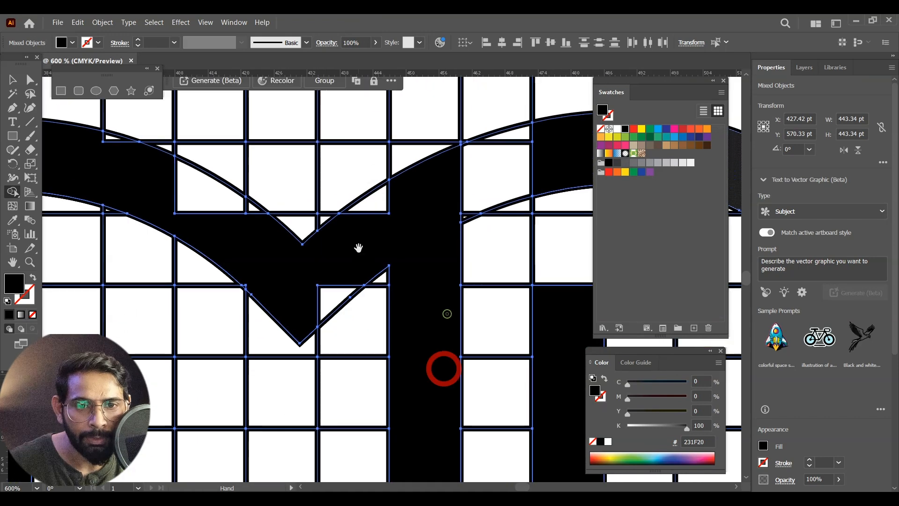
pyautogui.moveTo(411, 185)
pyautogui.mouseDown()
pyautogui.moveTo(378, 207)
pyautogui.moveTo(331, 302)
pyautogui.mouseUp()
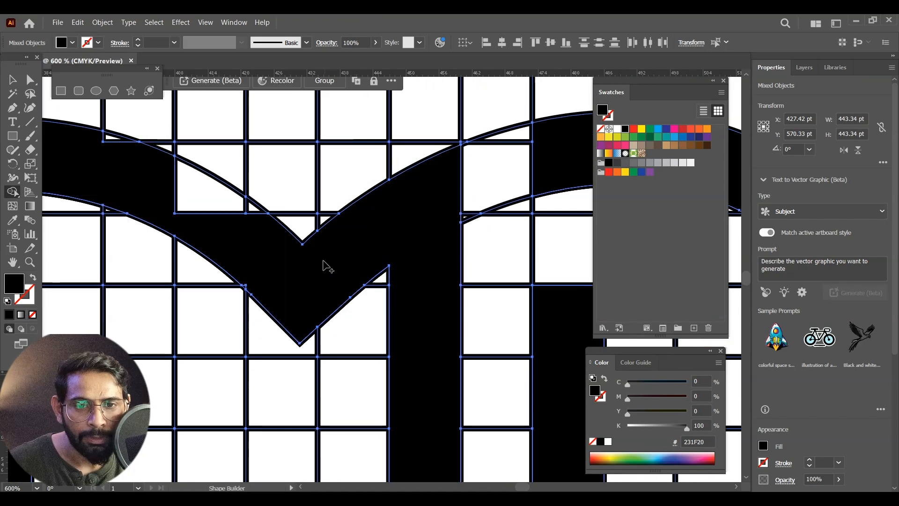
pyautogui.moveTo(329, 256); pyautogui.dragTo(350, 271)
pyautogui.moveTo(289, 266)
pyautogui.mouseDown()
pyautogui.moveTo(266, 216)
pyautogui.moveTo(212, 200)
pyautogui.mouseUp()
pyautogui.moveTo(145, 172); pyautogui.dragTo(125, 148)
pyautogui.moveTo(272, 240)
pyautogui.mouseDown()
pyautogui.moveTo(536, 231)
pyautogui.moveTo(499, 158)
pyautogui.mouseUp()
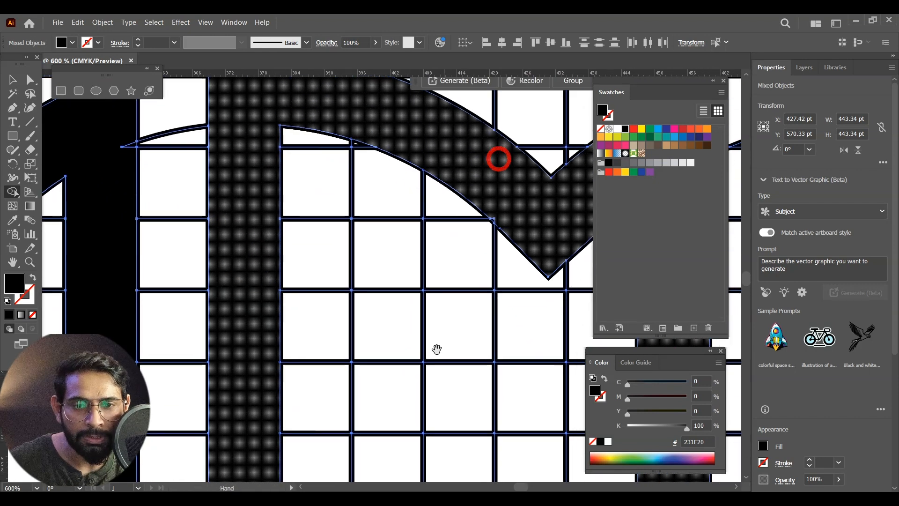
# - Examine the tops of the M and A for unmerged slivers and review the whole heart lettering
pyautogui.moveTo(437, 349); pyautogui.dragTo(417, 18)
pyautogui.moveTo(400, 230); pyautogui.dragTo(474, 387)
pyautogui.moveTo(317, 233); pyautogui.dragTo(365, 440)
pyautogui.moveTo(347, 285); pyautogui.dragTo(389, 414)
pyautogui.moveTo(378, 296); pyautogui.dragTo(378, 359)
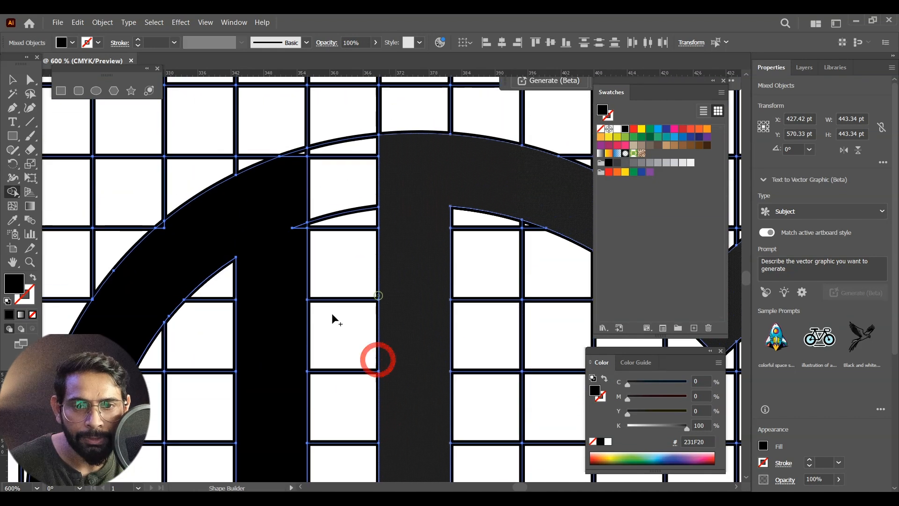
pyautogui.hotkey('ctrl', '-')
pyautogui.hotkey('ctrl', '-')
pyautogui.hotkey('ctrl', '-')
pyautogui.hotkey('ctrl', '-')
pyautogui.hotkey('ctrl', '-')
pyautogui.hotkey('ctrl', '-')
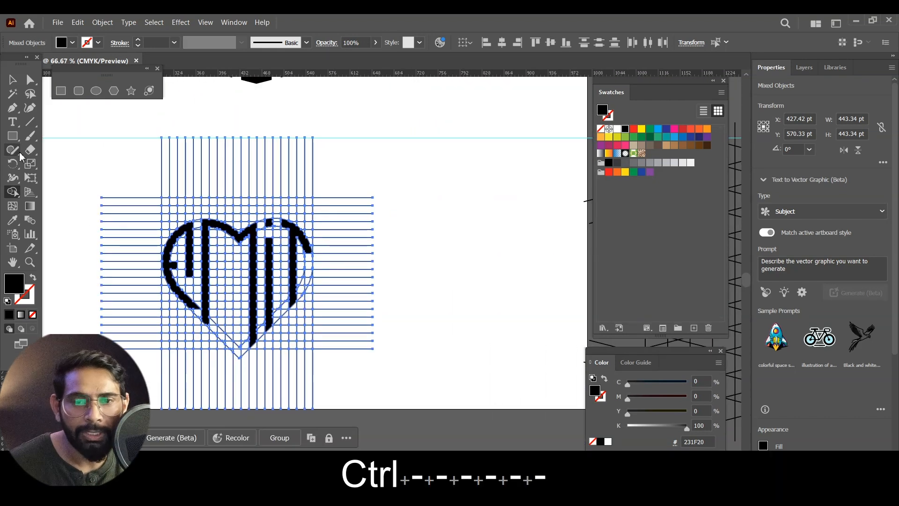
# - Group the grid, heart outlines and lettering, shift the group slightly to the left, and ungroup it again
pyautogui.click(12, 79)
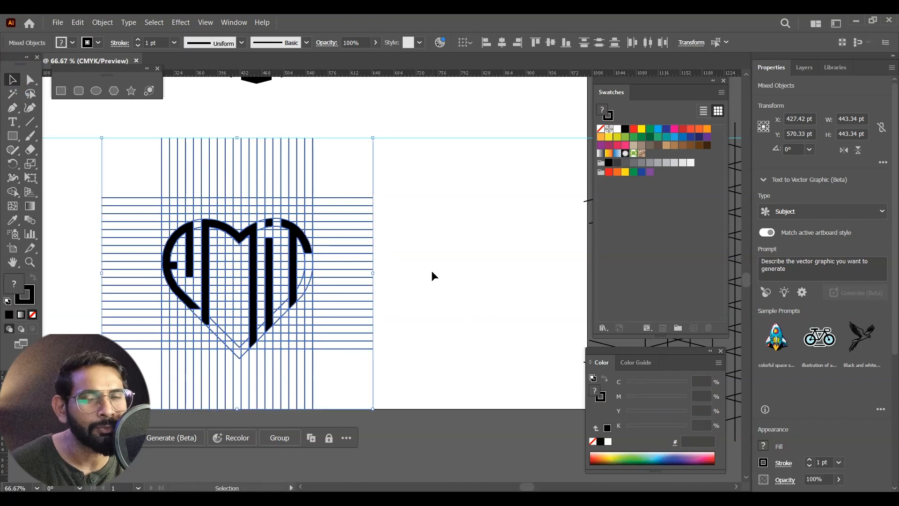
pyautogui.rightClick(241, 243)
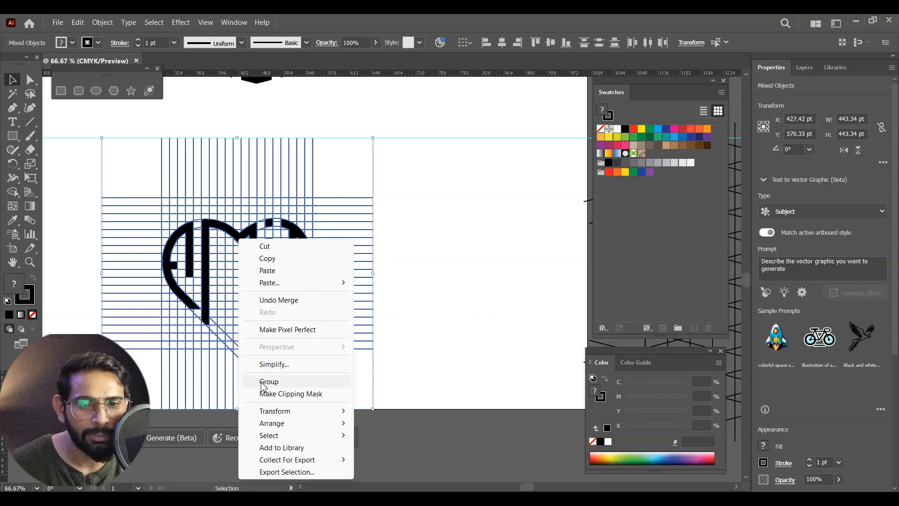
pyautogui.click(273, 382)
pyautogui.click(461, 260)
pyautogui.click(264, 241)
pyautogui.moveTo(263, 241)
pyautogui.mouseDown()
pyautogui.moveTo(391, 227)
pyautogui.moveTo(254, 241)
pyautogui.mouseUp()
pyautogui.rightClick(247, 241)
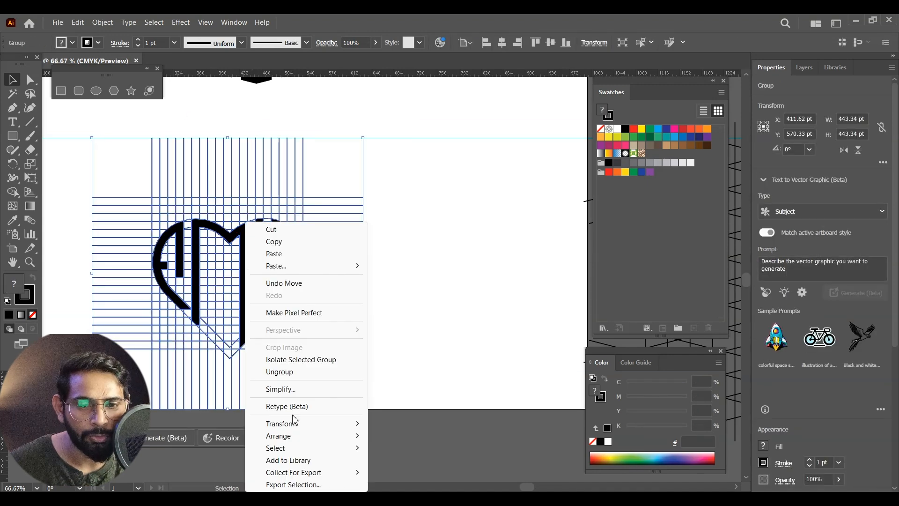
pyautogui.click(294, 373)
pyautogui.click(462, 237)
# - Select all the merged black letter shapes and move them off the grid to the empty area beside the BCA lettering
pyautogui.click(177, 240)
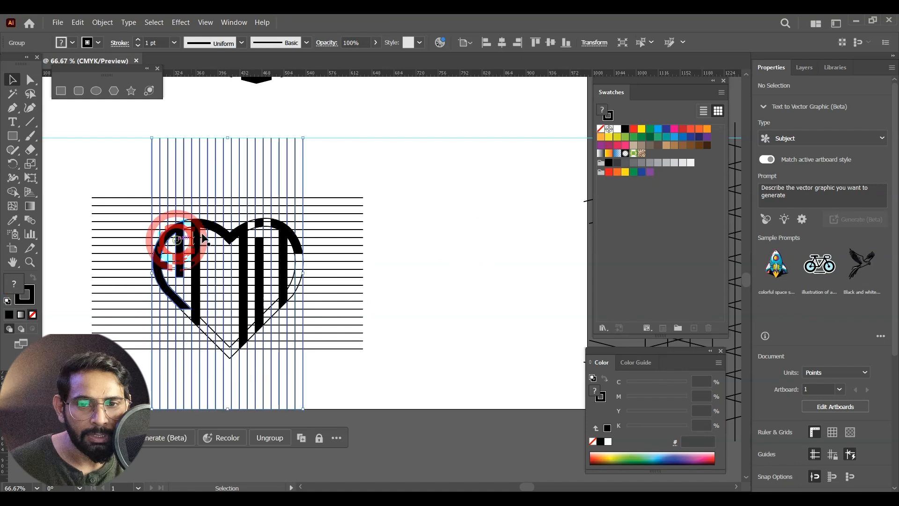
pyautogui.keyDown('shift'); pyautogui.click(229, 232); pyautogui.keyUp('shift')
pyautogui.click(258, 242)
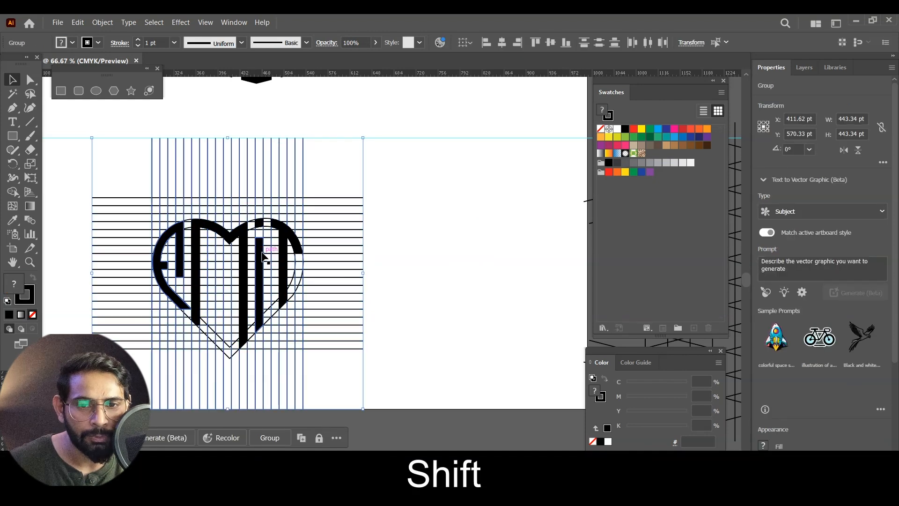
pyautogui.moveTo(282, 261); pyautogui.dragTo(451, 133)
pyautogui.click(415, 317)
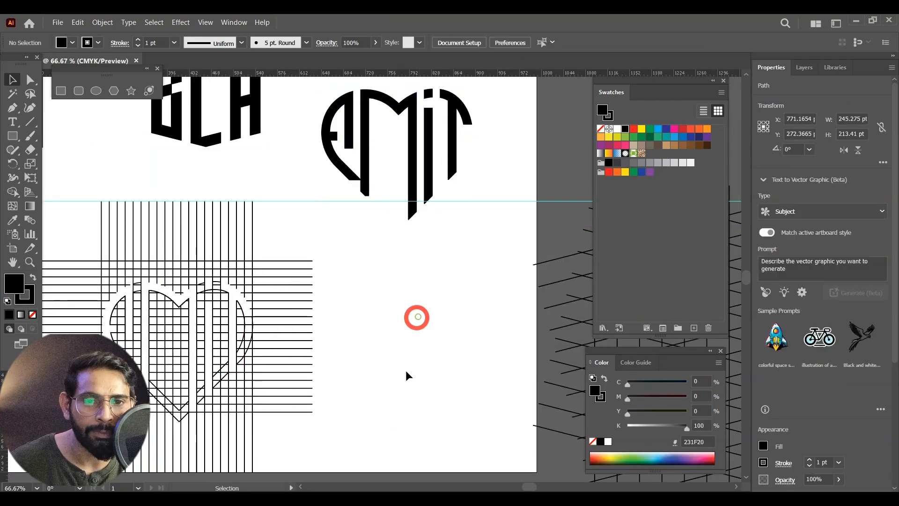
# - Delete the remaining grid lines and heart outline pieces from the artboard, keeping all three finished letterings
pyautogui.moveTo(365, 323); pyautogui.dragTo(334, 364)
pyautogui.moveTo(79, 228); pyautogui.dragTo(378, 454)
pyautogui.press('Delete')
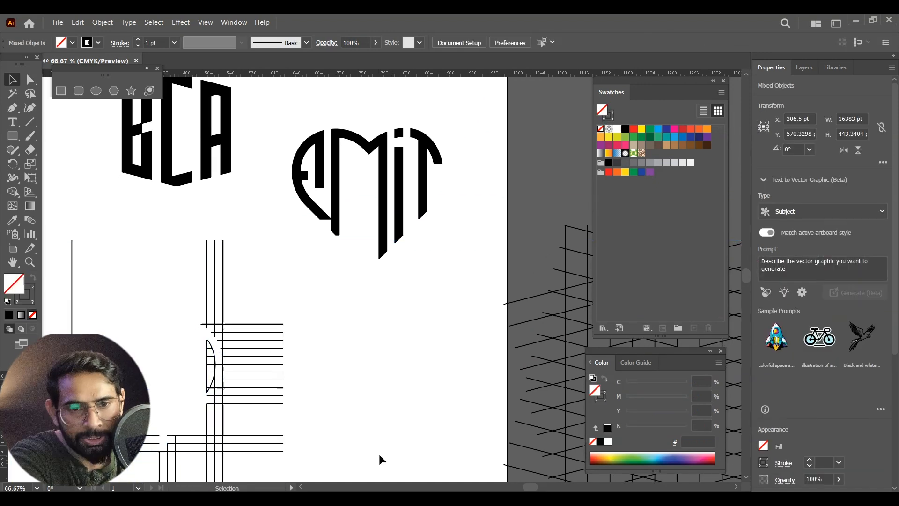
pyautogui.hotkey('ctrl', '-')
pyautogui.hotkey('ctrl', '-')
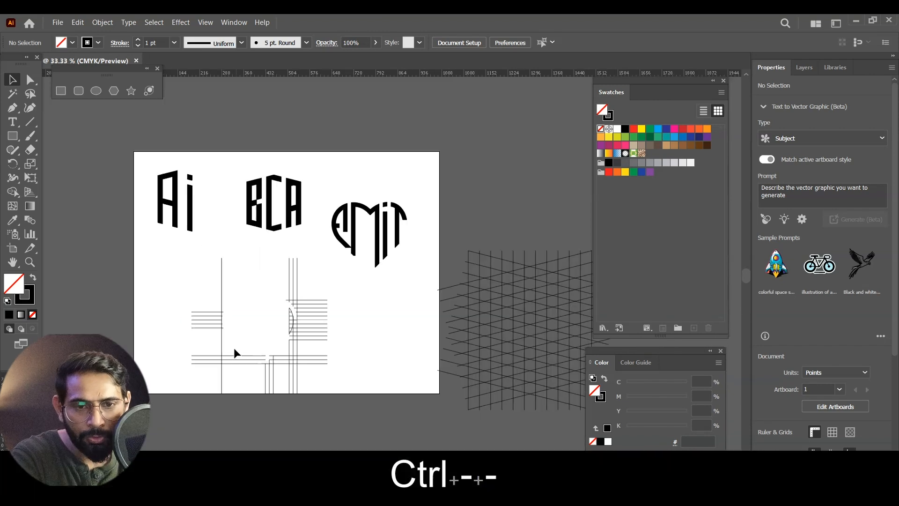
pyautogui.moveTo(159, 293); pyautogui.dragTo(386, 366)
pyautogui.press('Delete')
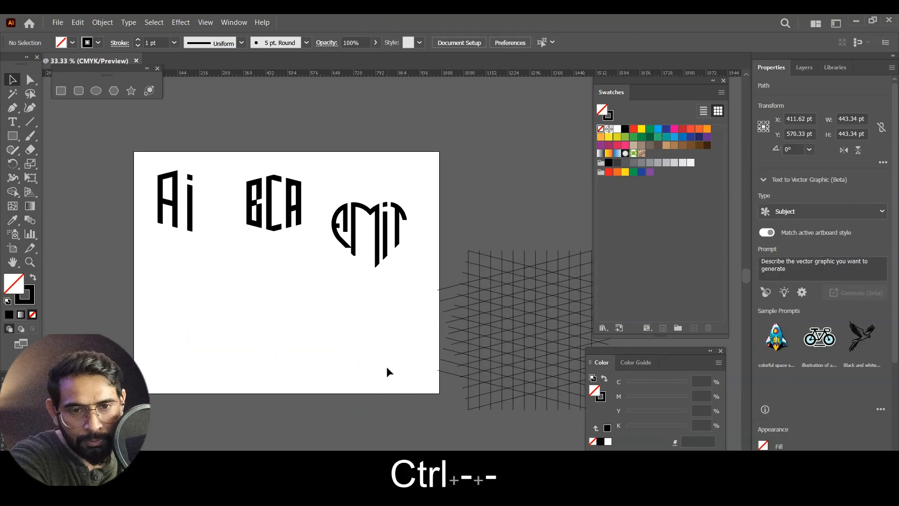
# - Move the heart-shaped lettering up and slightly left so it lines up in a row with the BCA lettering
pyautogui.click(396, 244)
pyautogui.moveTo(391, 235); pyautogui.dragTo(377, 201)
pyautogui.click(387, 307)
pyautogui.moveTo(398, 287); pyautogui.dragTo(366, 324)
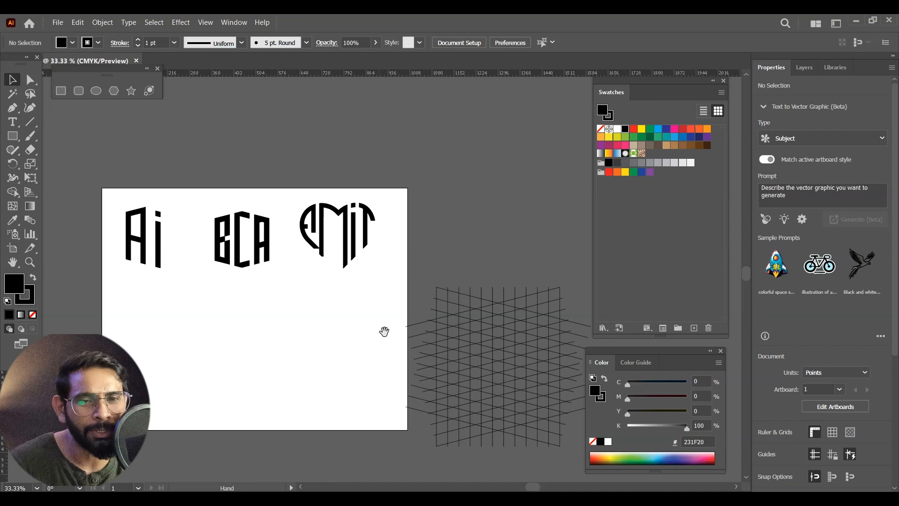
pyautogui.moveTo(384, 332); pyautogui.dragTo(395, 313)
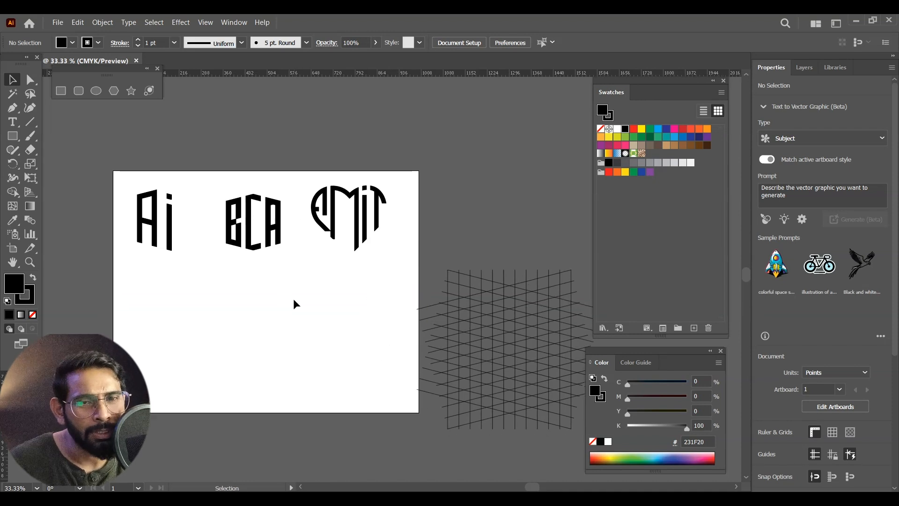
pyautogui.moveTo(321, 315); pyautogui.dragTo(313, 287)
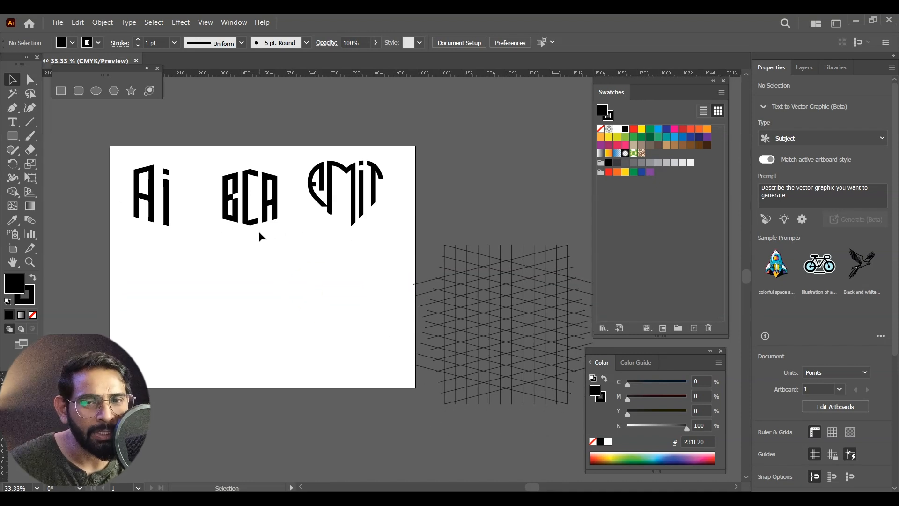
pyautogui.click(273, 227)
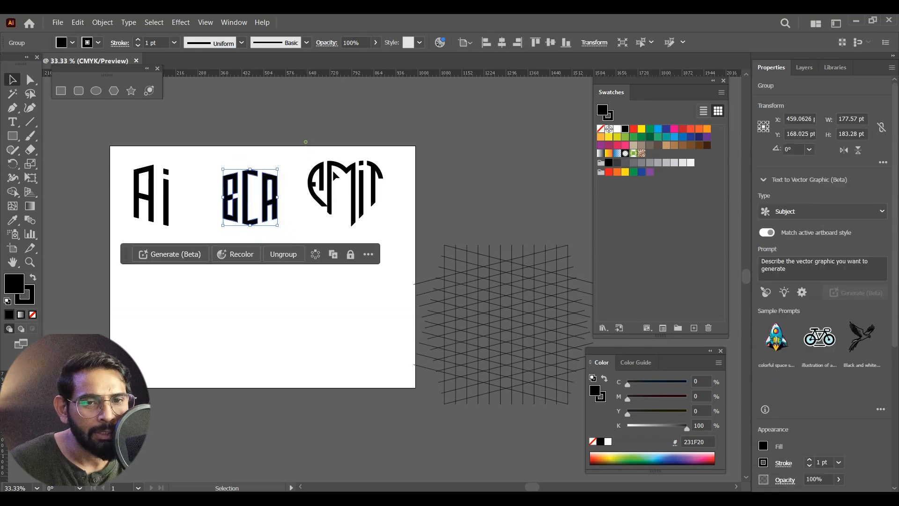
pyautogui.click(332, 170)
pyautogui.moveTo(236, 299); pyautogui.dragTo(225, 284)
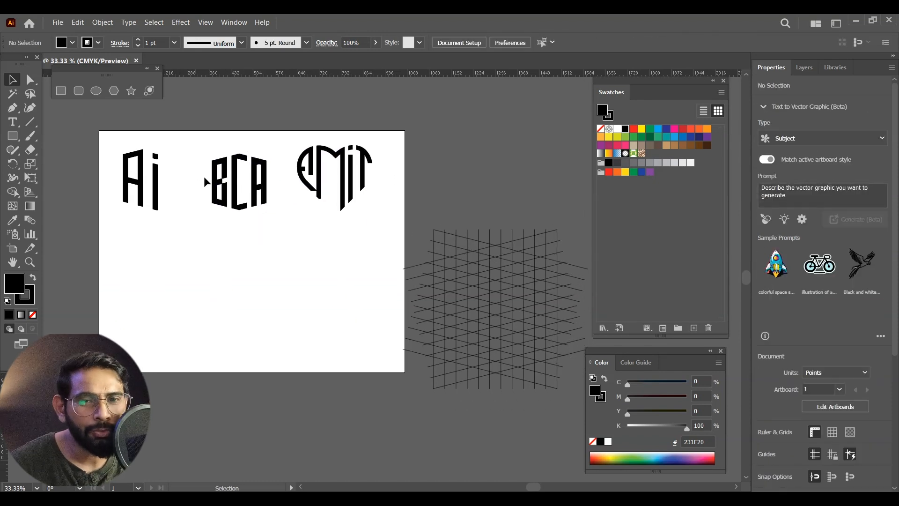
# - Move the spare line grid from beside the artboard onto the empty area below the BCA lettering
pyautogui.moveTo(411, 246); pyautogui.dragTo(410, 206)
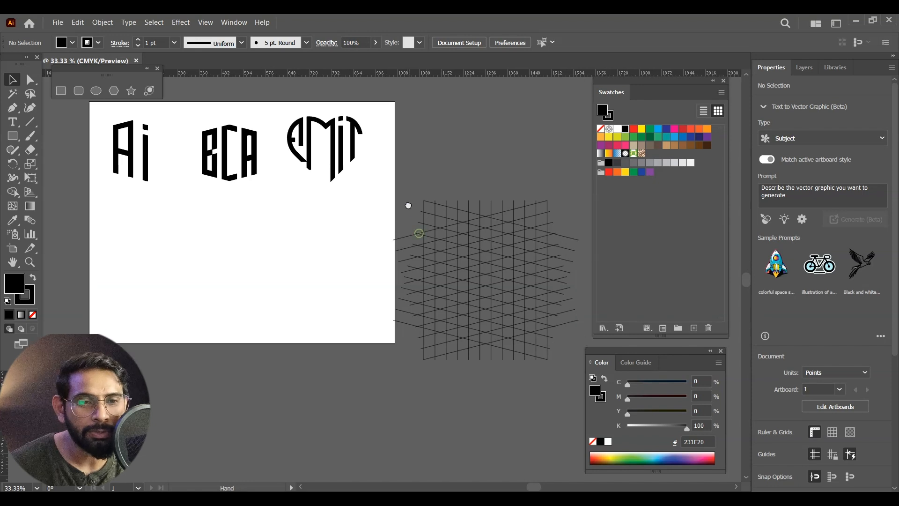
pyautogui.moveTo(542, 356); pyautogui.dragTo(257, 278)
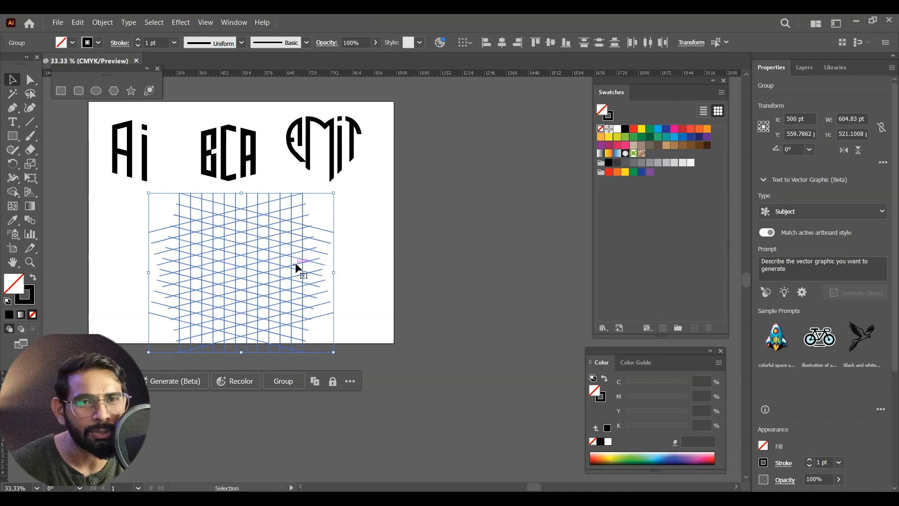
pyautogui.click(405, 271)
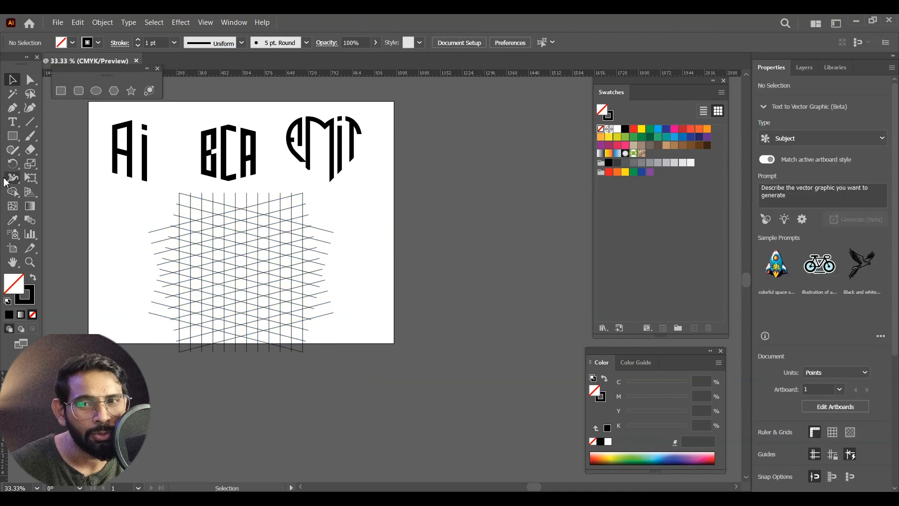
# - Draw a circle about 409 pt in diameter from the middle of the grid and nudge it 4 pt right
pyautogui.click(96, 91)
pyautogui.moveTo(239, 270)
pyautogui.mouseDown()
pyautogui.moveTo(274, 349)
pyautogui.moveTo(288, 351)
pyautogui.moveTo(300, 328)
pyautogui.moveTo(288, 330)
pyautogui.mouseUp()
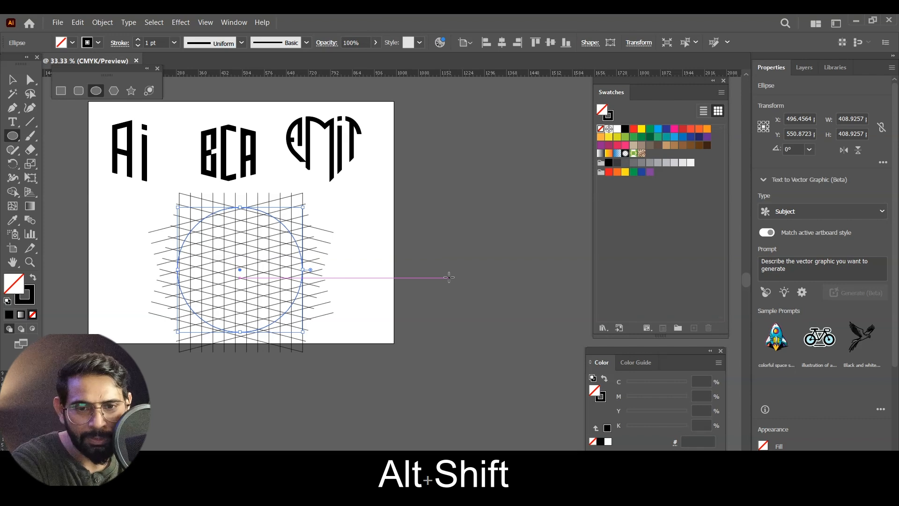
pyautogui.press('Right')
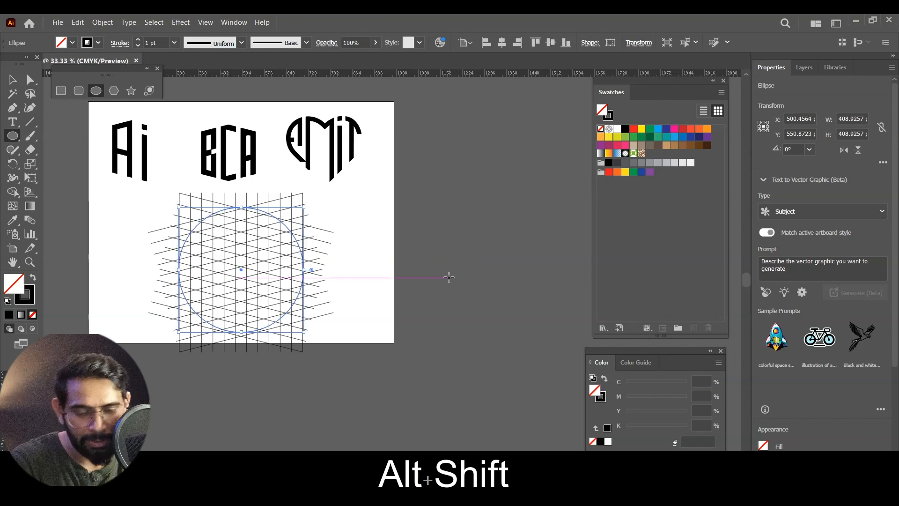
# - Shrink the circle to about 405 pt in diameter so its sides meet the grid's outermost vertical lines
pyautogui.hotkey('ctrl', '=')
pyautogui.hotkey('ctrl', '=')
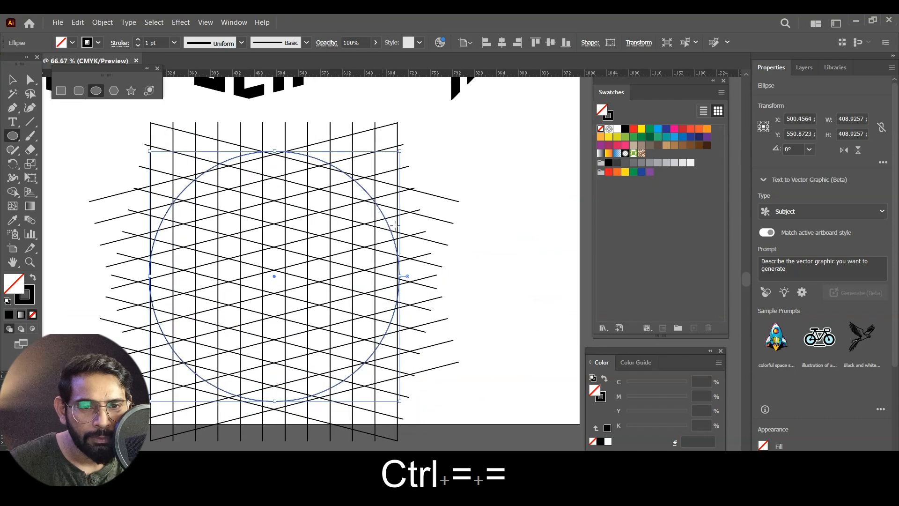
pyautogui.click(12, 81)
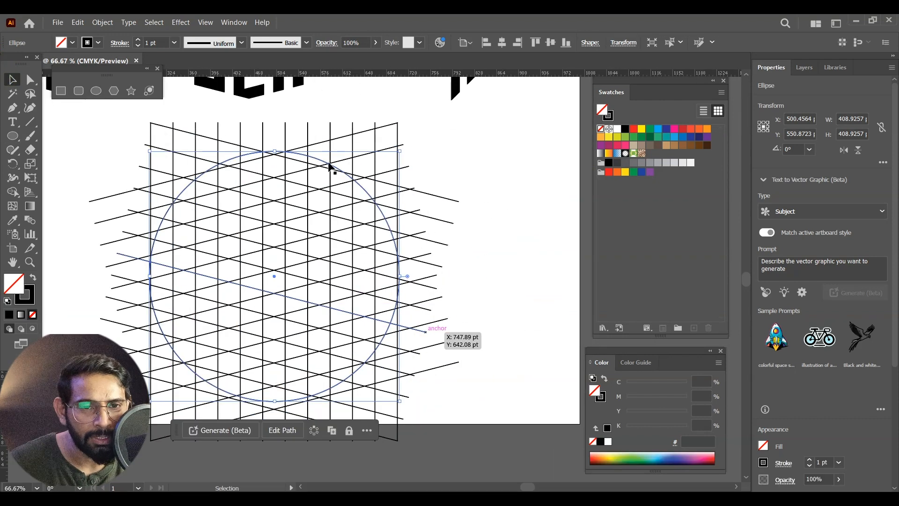
pyautogui.click(476, 193)
pyautogui.click(400, 276)
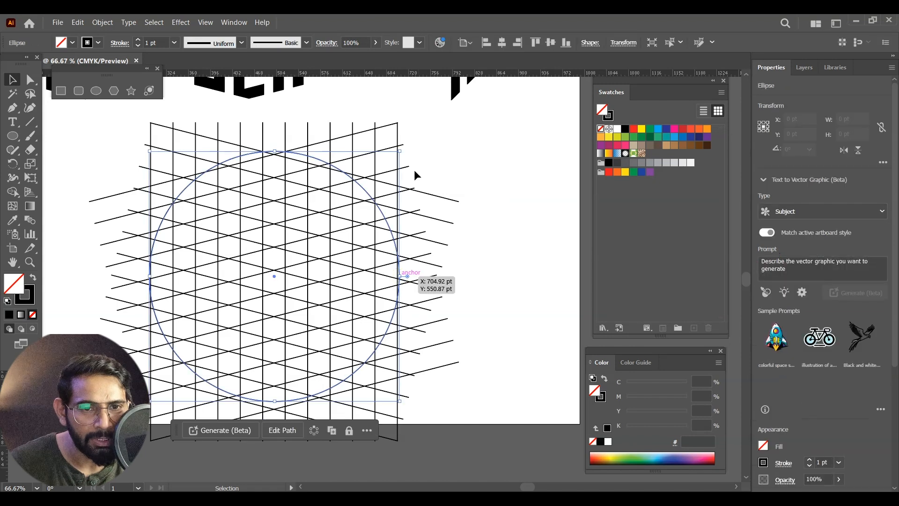
pyautogui.moveTo(400, 151); pyautogui.dragTo(399, 153)
pyautogui.click(483, 253)
pyautogui.moveTo(444, 294); pyautogui.dragTo(462, 238)
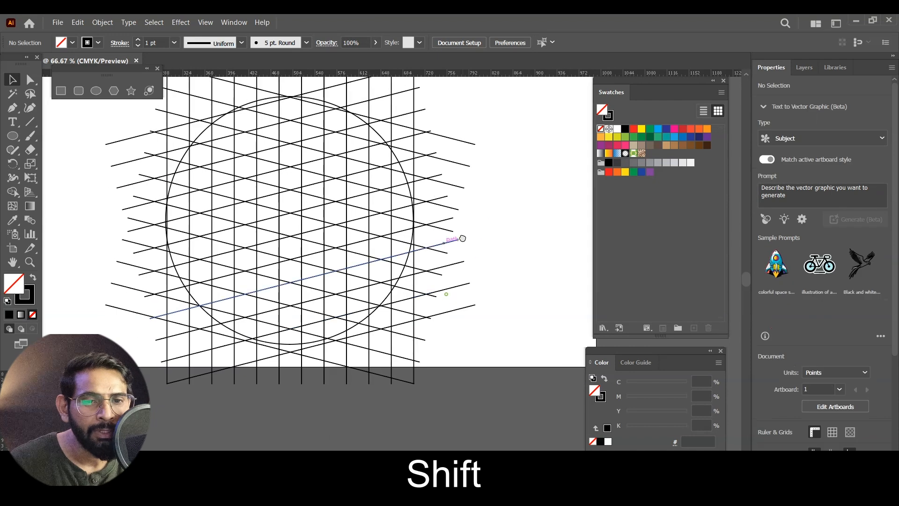
# - Duplicate the circle in place and scale the copy down about its centre to one grid column inside the original
pyautogui.click(404, 173)
pyautogui.hotkey('ctrl', 'c')
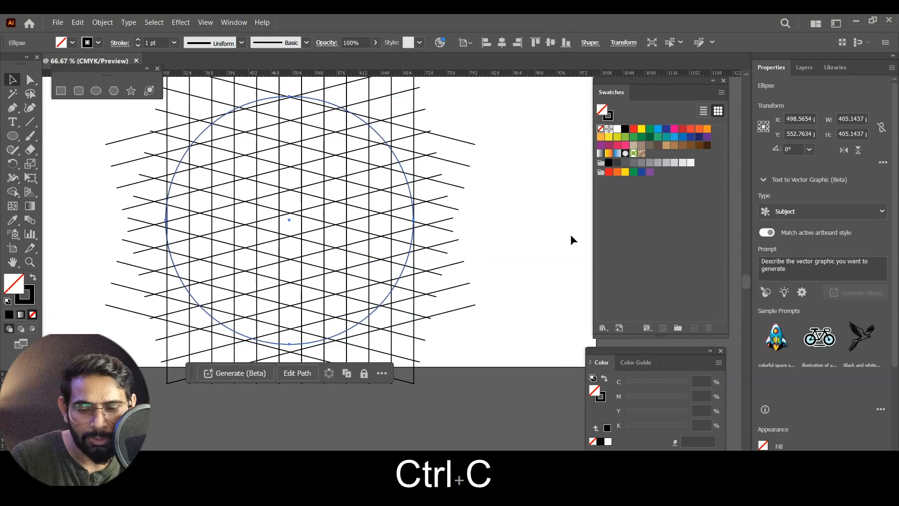
pyautogui.hotkey('ctrl', 'f')
pyautogui.scroll(3, 468, 225)
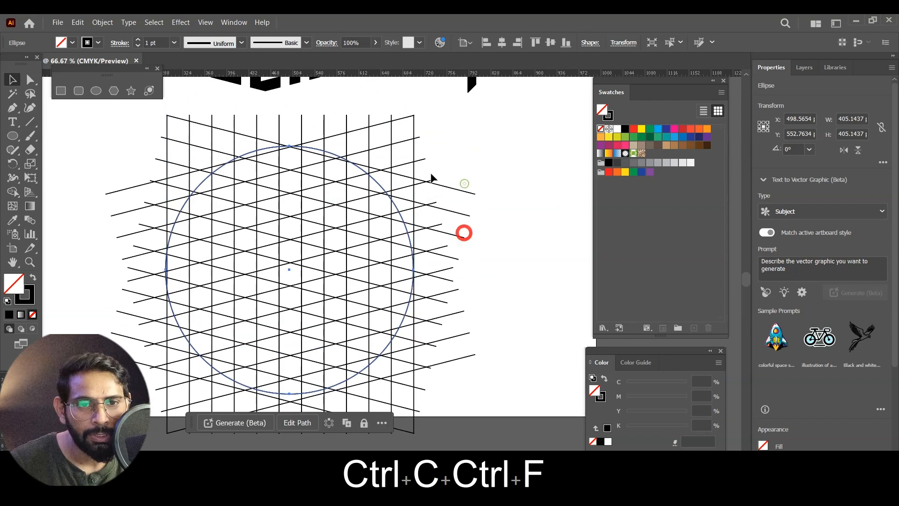
pyautogui.moveTo(414, 142)
pyautogui.mouseDown()
pyautogui.moveTo(389, 168)
pyautogui.moveTo(394, 171)
pyautogui.mouseUp()
pyautogui.hotkey('ctrl', 'z')
# - Give the selected grid and circles a black fill with no stroke and merge the ring's upper-left segments with Shape Builder
pyautogui.click(34, 279)
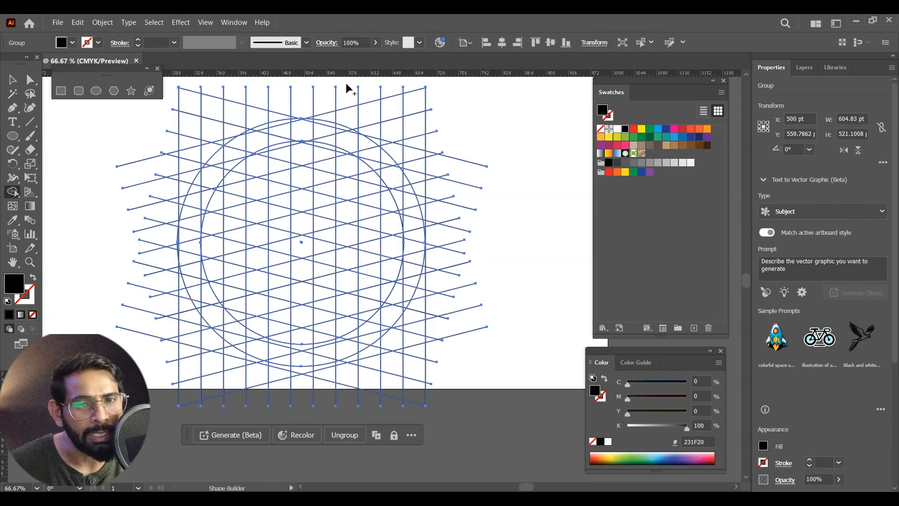
pyautogui.keyDown('ctrl'); pyautogui.click(270, 148); pyautogui.keyUp('ctrl')
pyautogui.moveTo(424, 231)
pyautogui.mouseDown()
pyautogui.moveTo(393, 242)
pyautogui.moveTo(361, 211)
pyautogui.moveTo(329, 230)
pyautogui.moveTo(339, 248)
pyautogui.moveTo(293, 261)
pyautogui.mouseUp()
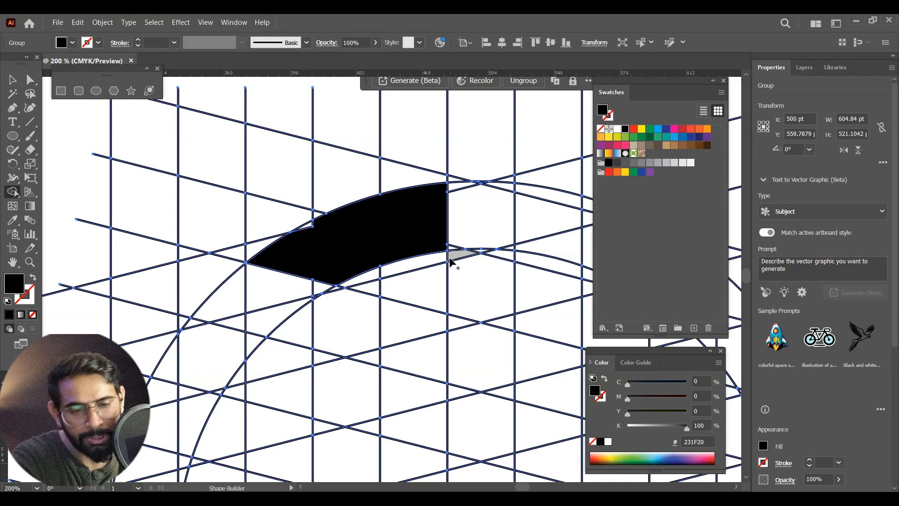
# - Merge the ring segments down the left side and around to the lower middle to form the letter C
pyautogui.hotkey('ctrl', '-')
pyautogui.hotkey('ctrl', '-')
pyautogui.hotkey('ctrl', '-')
pyautogui.moveTo(295, 192)
pyautogui.mouseDown()
pyautogui.moveTo(267, 225)
pyautogui.moveTo(257, 262)
pyautogui.moveTo(257, 307)
pyautogui.moveTo(278, 346)
pyautogui.mouseUp()
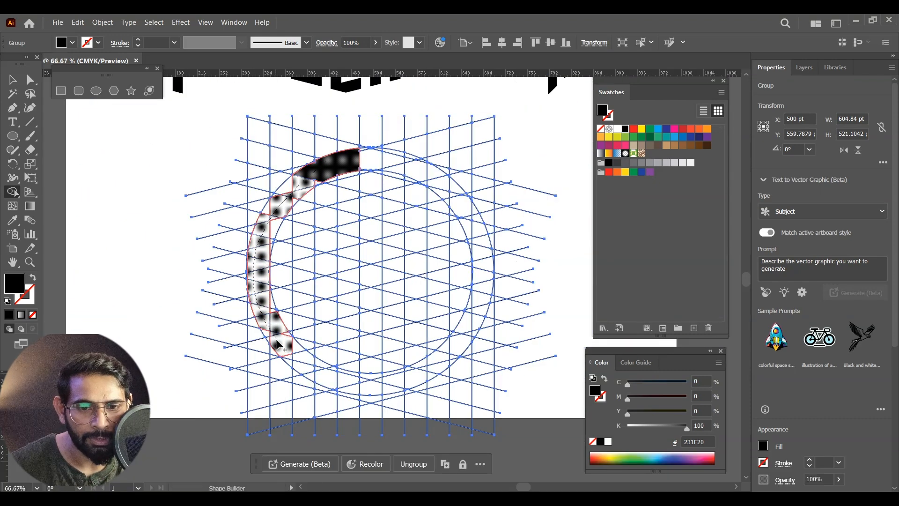
pyautogui.moveTo(312, 369)
pyautogui.mouseDown()
pyautogui.moveTo(331, 386)
pyautogui.moveTo(355, 386)
pyautogui.mouseUp()
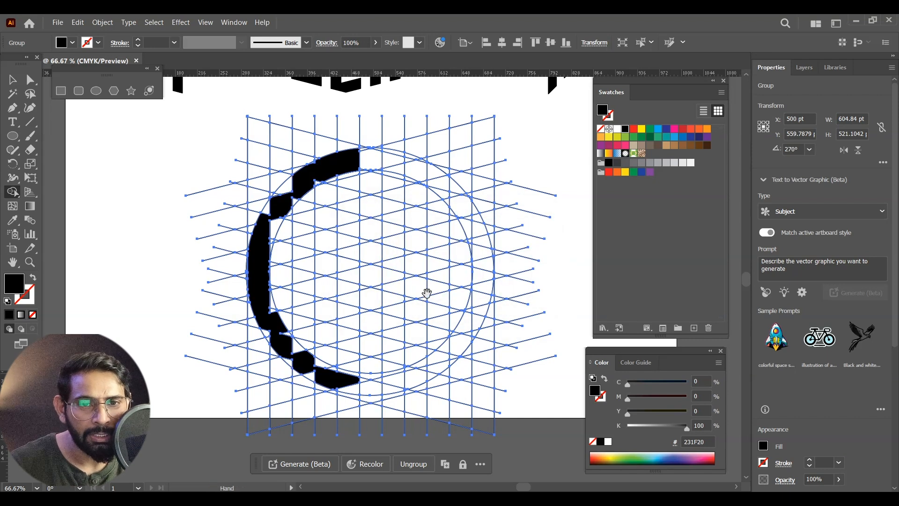
# - Merge the leftover slivers along the C's upper-left arc into the black shape
pyautogui.hotkey('ctrl', '=')
pyautogui.hotkey('ctrl', '=')
pyautogui.hotkey('ctrl', '=')
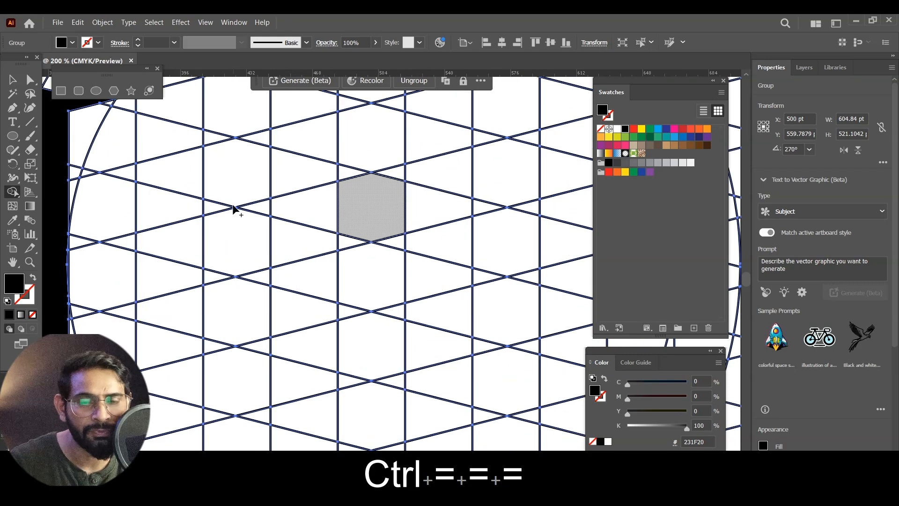
pyautogui.moveTo(232, 208); pyautogui.dragTo(398, 408)
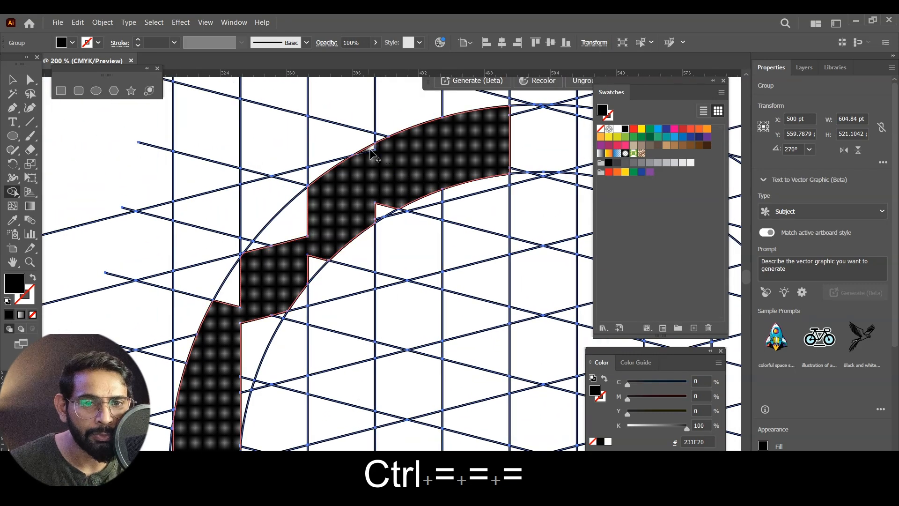
pyautogui.moveTo(386, 181)
pyautogui.mouseDown()
pyautogui.moveTo(372, 212)
pyautogui.moveTo(290, 220)
pyautogui.moveTo(320, 239)
pyautogui.moveTo(311, 260)
pyautogui.moveTo(284, 240)
pyautogui.moveTo(267, 246)
pyautogui.moveTo(267, 272)
pyautogui.moveTo(240, 288)
pyautogui.moveTo(255, 343)
pyautogui.moveTo(275, 327)
pyautogui.moveTo(323, 149)
pyautogui.mouseUp()
pyautogui.moveTo(295, 183); pyautogui.dragTo(281, 254)
pyautogui.moveTo(296, 210)
pyautogui.mouseDown()
pyautogui.moveTo(280, 269)
pyautogui.moveTo(290, 138)
pyautogui.mouseUp()
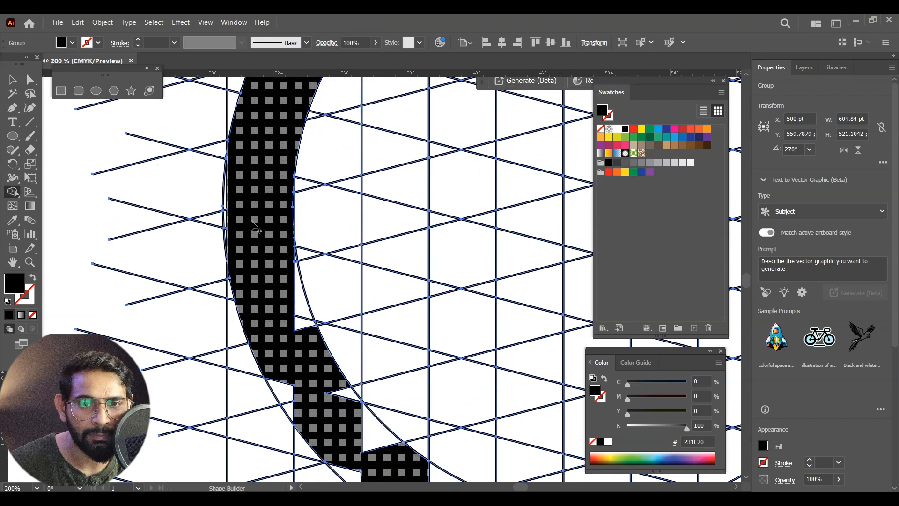
# - Merge the remaining slivers along the C's left edge and lower arc to give it smooth inner and outer curves
pyautogui.moveTo(225, 194); pyautogui.dragTo(226, 198)
pyautogui.moveTo(429, 331)
pyautogui.mouseDown()
pyautogui.moveTo(453, 365)
pyautogui.moveTo(407, 364)
pyautogui.mouseUp()
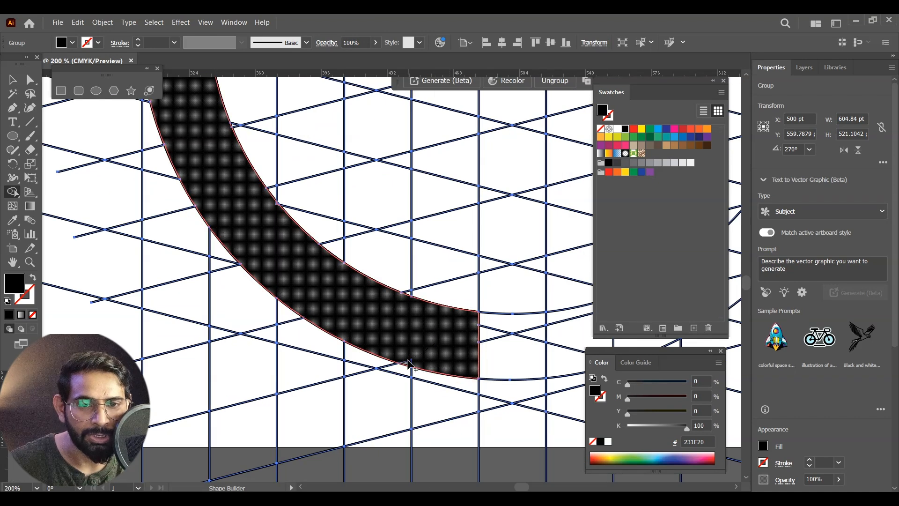
pyautogui.moveTo(459, 148); pyautogui.dragTo(401, 452)
pyautogui.moveTo(144, 307); pyautogui.dragTo(278, 97)
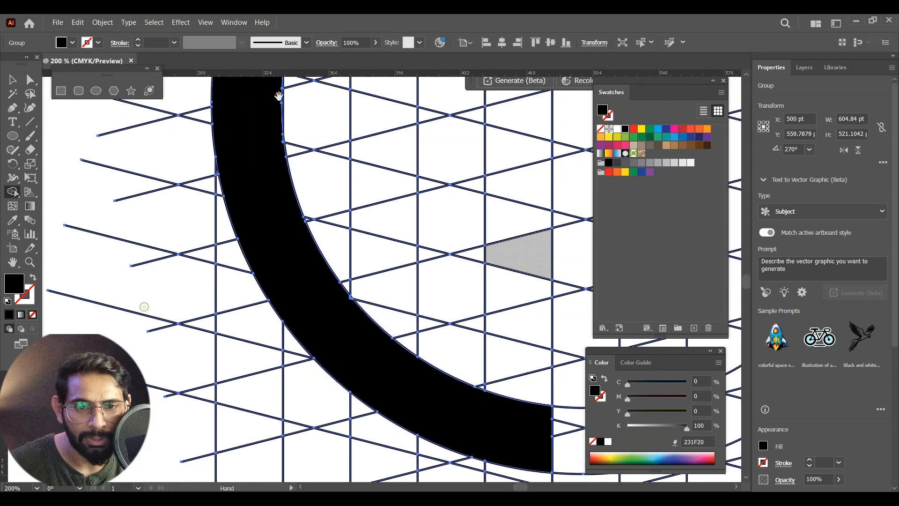
pyautogui.moveTo(466, 121); pyautogui.dragTo(230, 355)
pyautogui.moveTo(349, 163); pyautogui.dragTo(333, 366)
pyautogui.moveTo(359, 293); pyautogui.dragTo(406, 244)
pyautogui.hotkey('ctrl', '-')
pyautogui.hotkey('ctrl', '-')
pyautogui.hotkey('ctrl', '-')
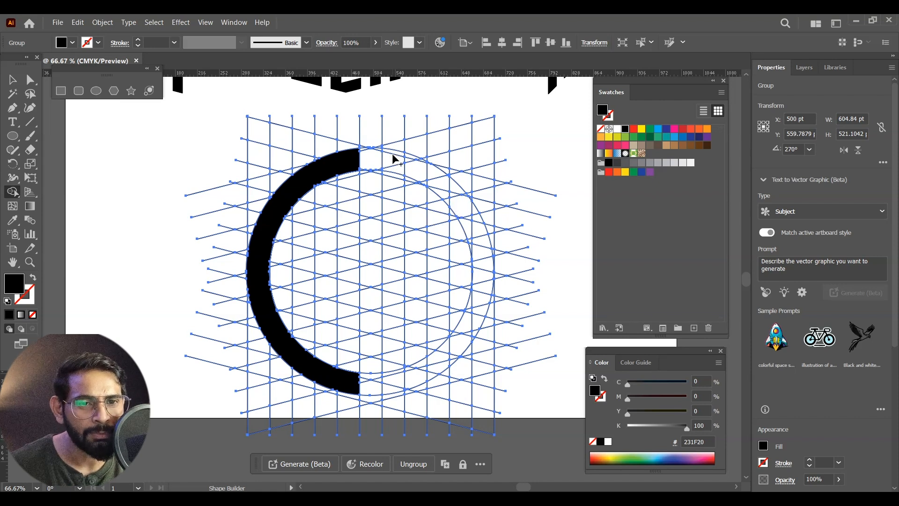
# - Build the second letter from a one-column full-height stem, the lower-right ring arc with a short slanted bar, and the upper-right arc
pyautogui.moveTo(394, 167); pyautogui.dragTo(390, 388)
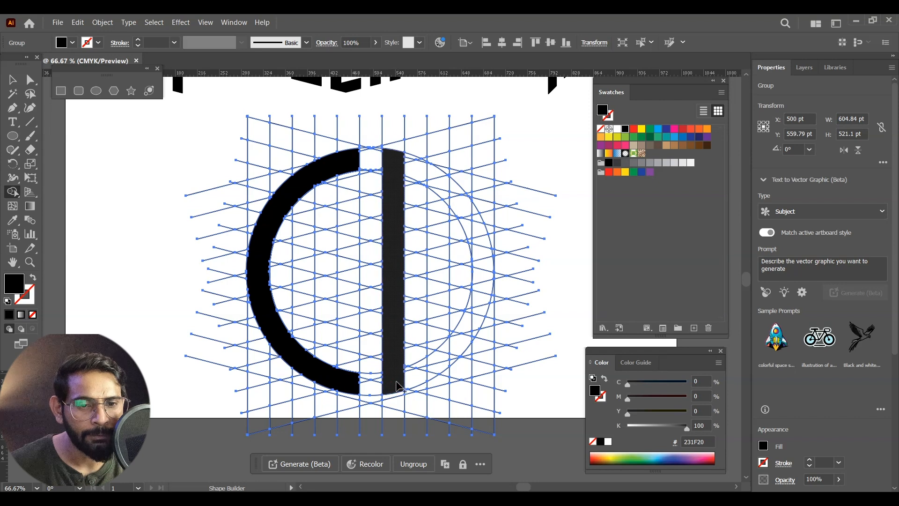
pyautogui.moveTo(403, 382)
pyautogui.mouseDown()
pyautogui.moveTo(475, 317)
pyautogui.moveTo(483, 262)
pyautogui.moveTo(464, 265)
pyautogui.mouseUp()
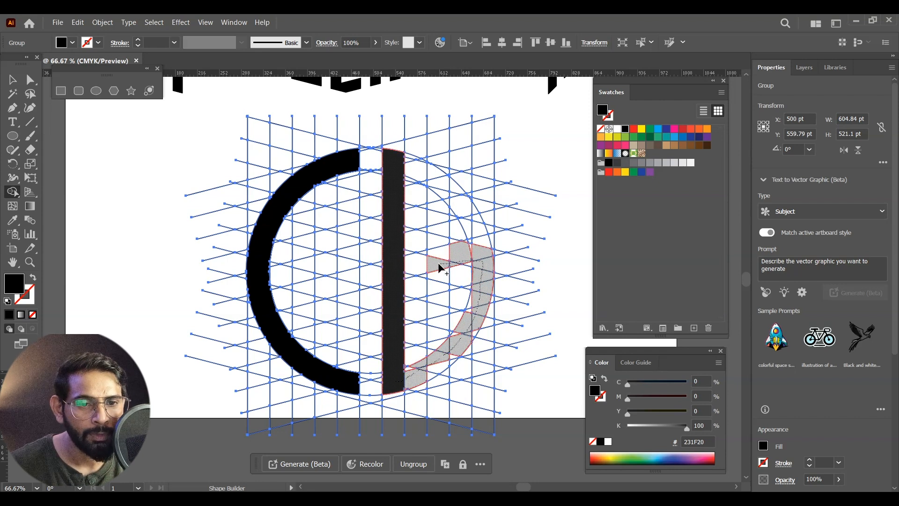
pyautogui.moveTo(480, 243); pyautogui.dragTo(487, 324)
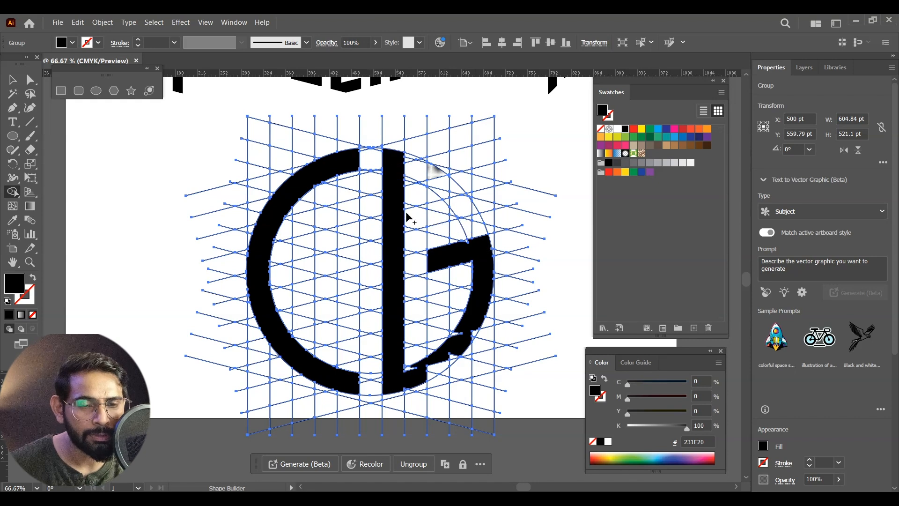
pyautogui.moveTo(398, 159); pyautogui.dragTo(425, 174)
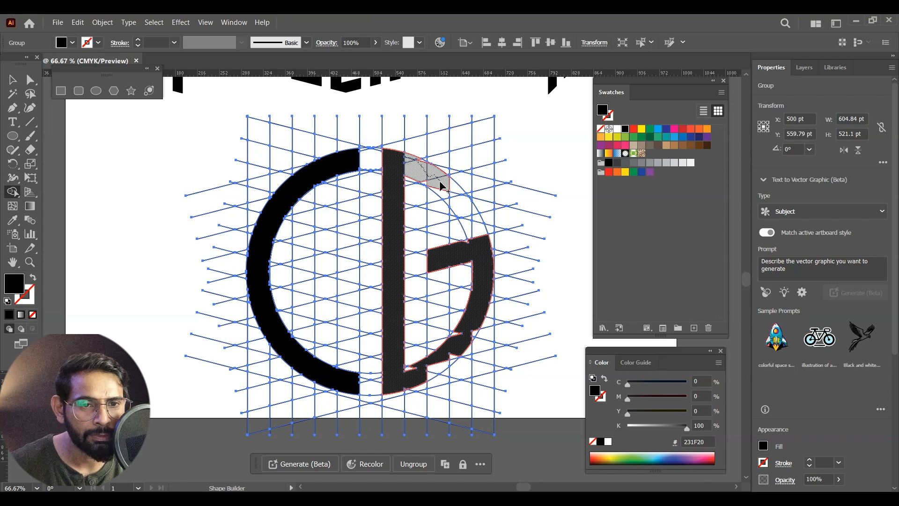
pyautogui.moveTo(444, 194); pyautogui.dragTo(458, 214)
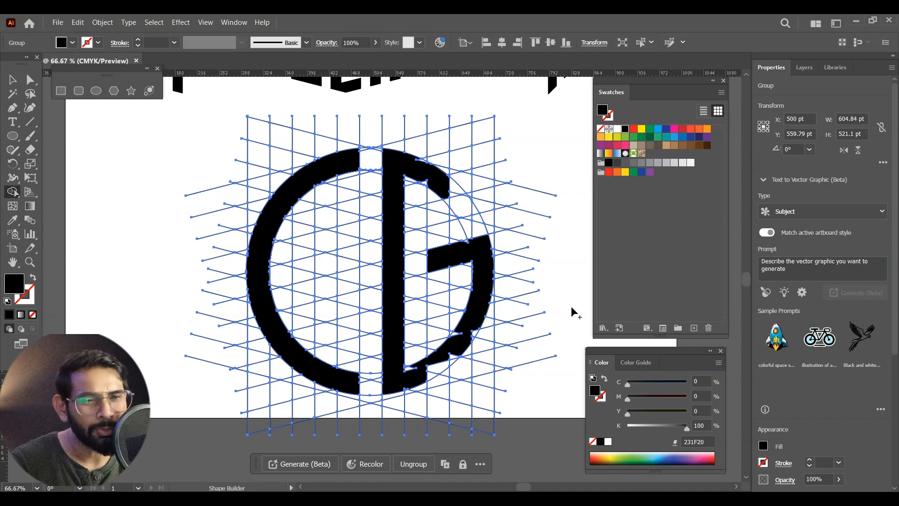
# - Merge the leftover slivers along the second letter's lower-right arc, down to where it joins the stem
pyautogui.hotkey('ctrl', '=')
pyautogui.hotkey('ctrl', '=')
pyautogui.hotkey('ctrl', '=')
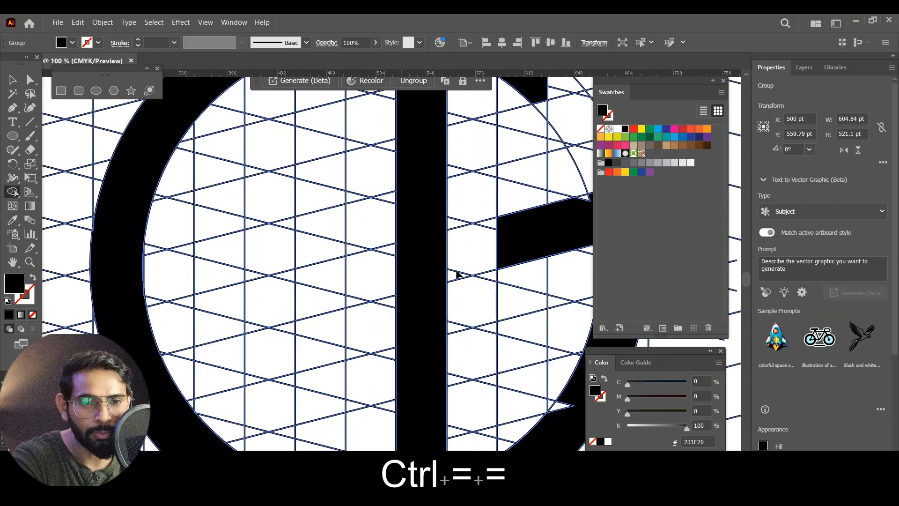
pyautogui.moveTo(491, 267); pyautogui.dragTo(212, 327)
pyautogui.moveTo(418, 384); pyautogui.dragTo(418, 136)
pyautogui.moveTo(380, 265)
pyautogui.mouseDown()
pyautogui.moveTo(340, 304)
pyautogui.moveTo(398, 294)
pyautogui.moveTo(389, 310)
pyautogui.moveTo(388, 290)
pyautogui.moveTo(375, 305)
pyautogui.moveTo(394, 288)
pyautogui.mouseUp()
pyautogui.moveTo(366, 333); pyautogui.dragTo(364, 337)
pyautogui.moveTo(374, 290)
pyautogui.mouseDown()
pyautogui.moveTo(358, 319)
pyautogui.moveTo(326, 345)
pyautogui.mouseUp()
pyautogui.moveTo(229, 360); pyautogui.dragTo(255, 344)
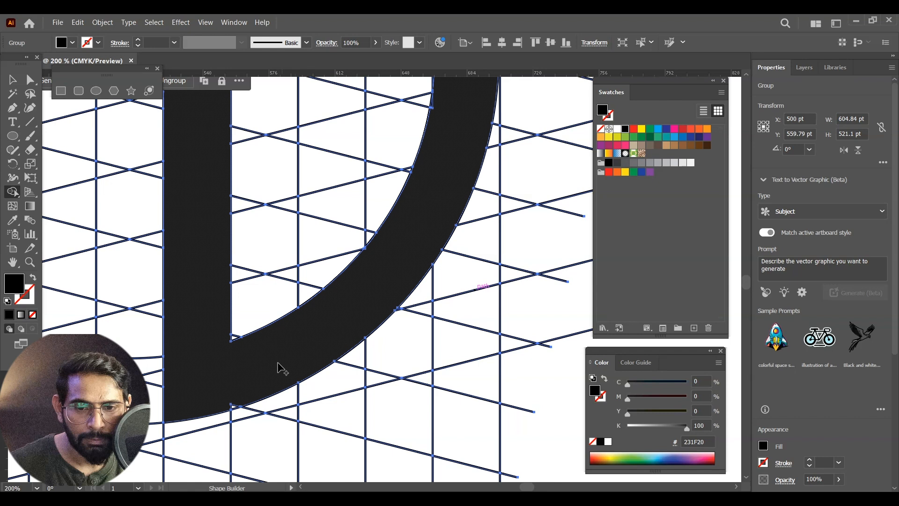
# - Merge the remaining slivers on the second letter's right side below the slanted bar and along its upper arc
pyautogui.moveTo(412, 228); pyautogui.dragTo(406, 341)
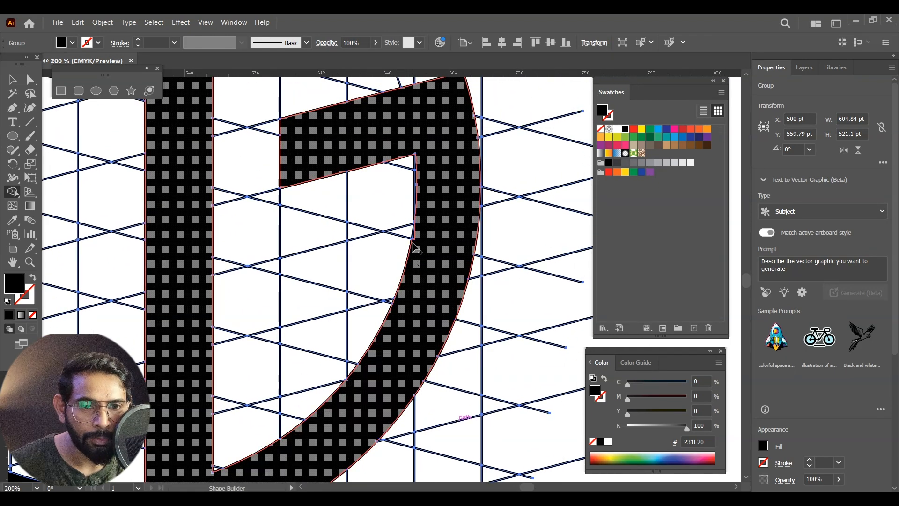
pyautogui.moveTo(418, 234); pyautogui.dragTo(446, 223)
pyautogui.moveTo(443, 143); pyautogui.dragTo(465, 361)
pyautogui.moveTo(357, 205)
pyautogui.mouseDown()
pyautogui.moveTo(387, 269)
pyautogui.moveTo(335, 172)
pyautogui.moveTo(339, 214)
pyautogui.mouseUp()
pyautogui.moveTo(366, 297); pyautogui.dragTo(257, 219)
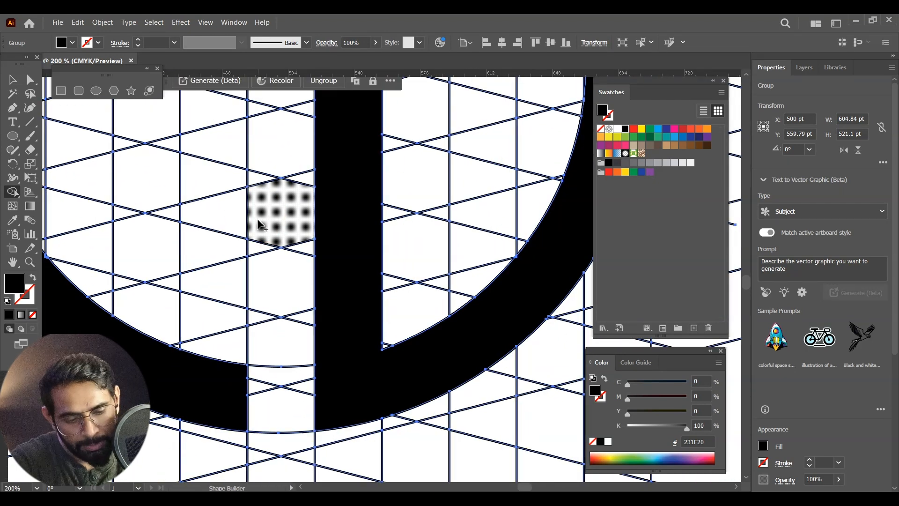
# - Examine the finished CG monogram as a whole and close up around the second letter's upper-right arc
pyautogui.hotkey('ctrl', '-')
pyautogui.hotkey('ctrl', '-')
pyautogui.hotkey('ctrl', '-')
pyautogui.hotkey('ctrl', '-')
pyautogui.moveTo(473, 218); pyautogui.dragTo(321, 229)
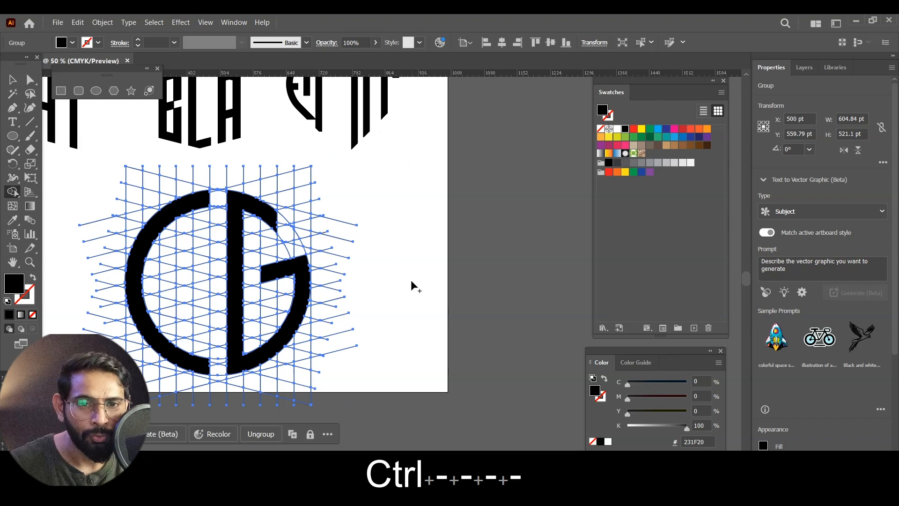
pyautogui.hotkey('ctrl', '=')
pyautogui.hotkey('ctrl', '=')
pyautogui.hotkey('ctrl', '=')
pyautogui.hotkey('ctrl', '=')
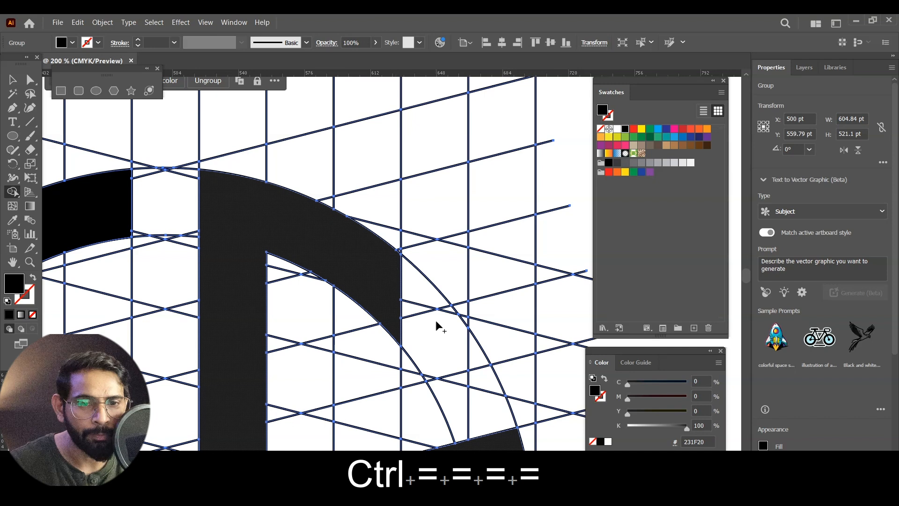
pyautogui.hotkey('ctrl', '-')
pyautogui.hotkey('ctrl', '-')
pyautogui.hotkey('ctrl', '-')
pyautogui.hotkey('ctrl', '-')
pyautogui.hotkey('ctrl', '-')
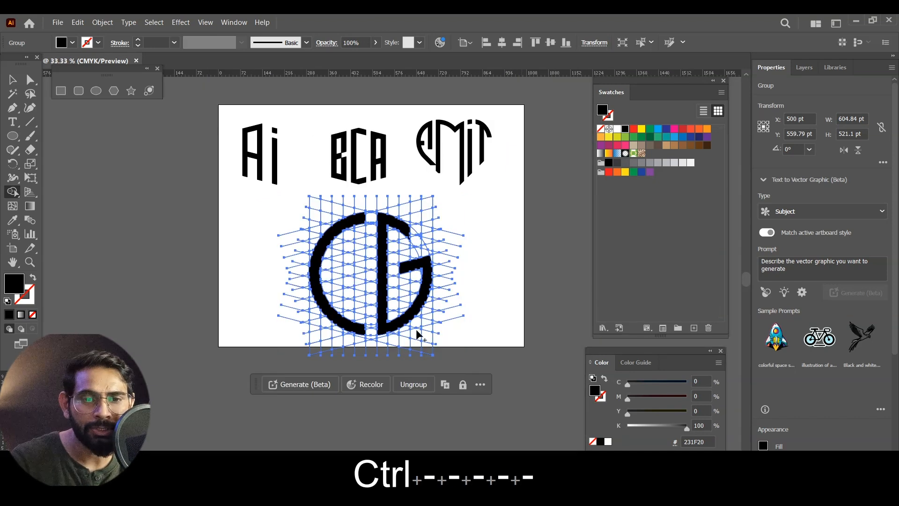
# - Ungroup the artwork holding the CG monogram and its line grid, and clear the selection
pyautogui.click(14, 81)
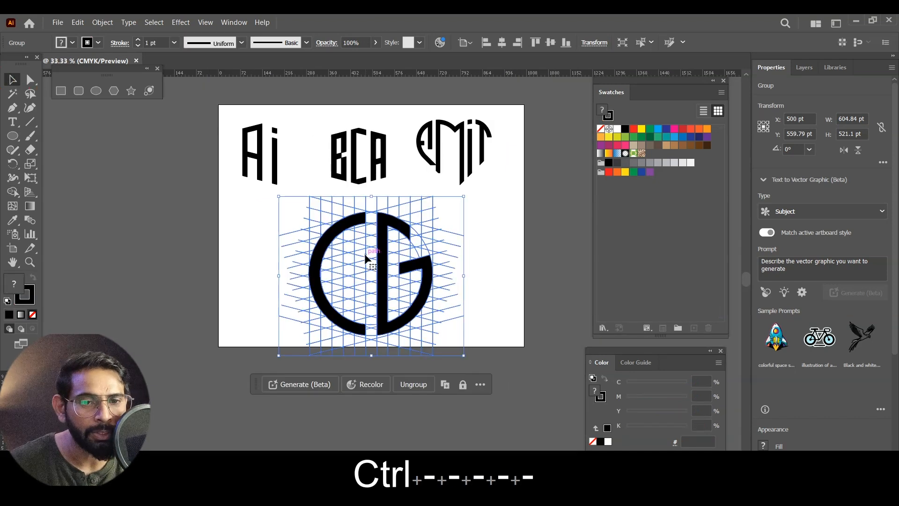
pyautogui.rightClick(380, 223)
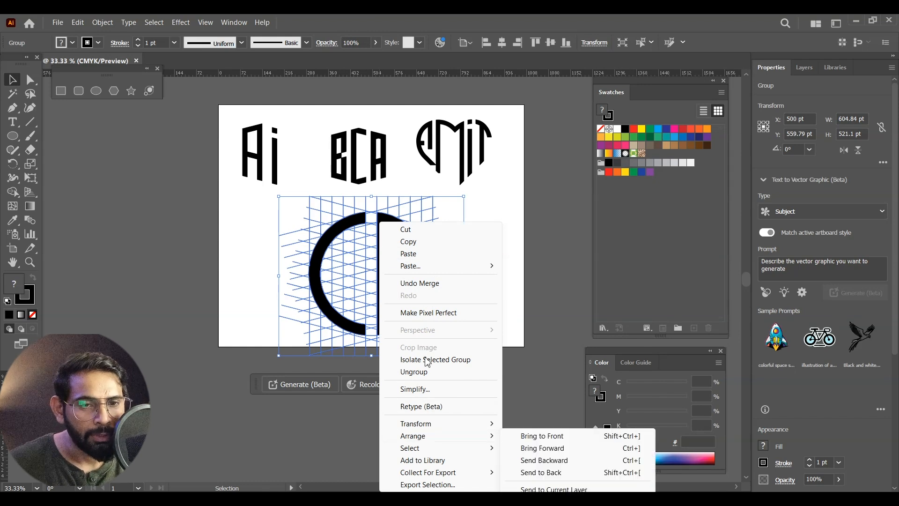
pyautogui.moveTo(391, 272)
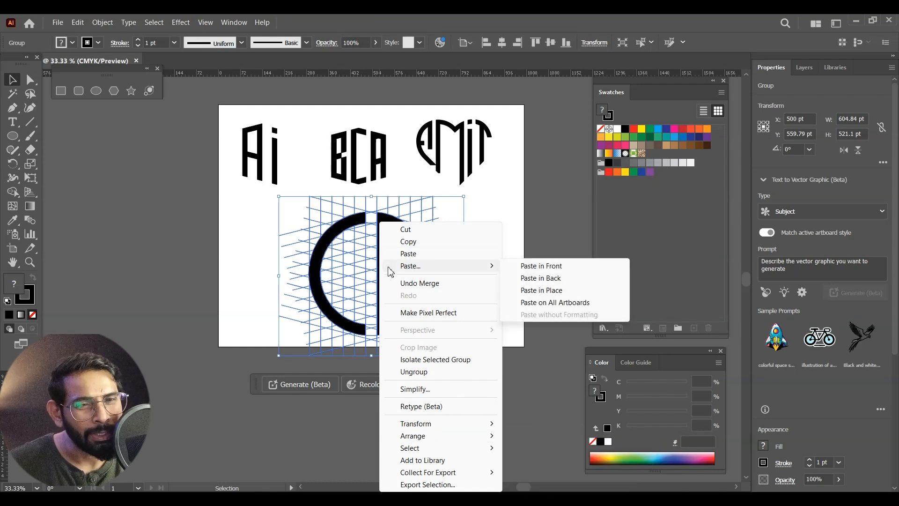
pyautogui.click(415, 372)
pyautogui.click(513, 228)
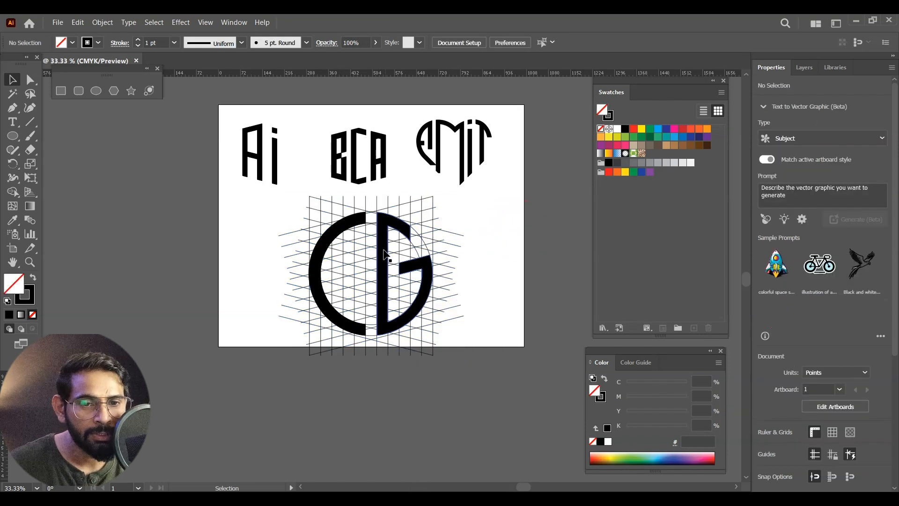
# - Move both CG letters off the artboard and delete the leftover grid lines and circle fragments
pyautogui.click(384, 254)
pyautogui.keyDown('shift'); pyautogui.click(330, 231); pyautogui.keyUp('shift')
pyautogui.moveTo(333, 234); pyautogui.dragTo(45, 230)
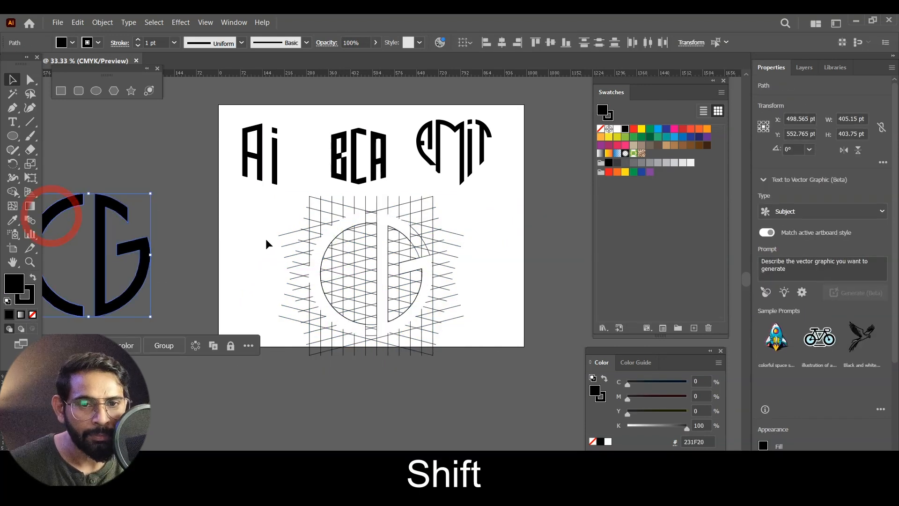
pyautogui.moveTo(268, 215); pyautogui.dragTo(558, 390)
pyautogui.press('Delete')
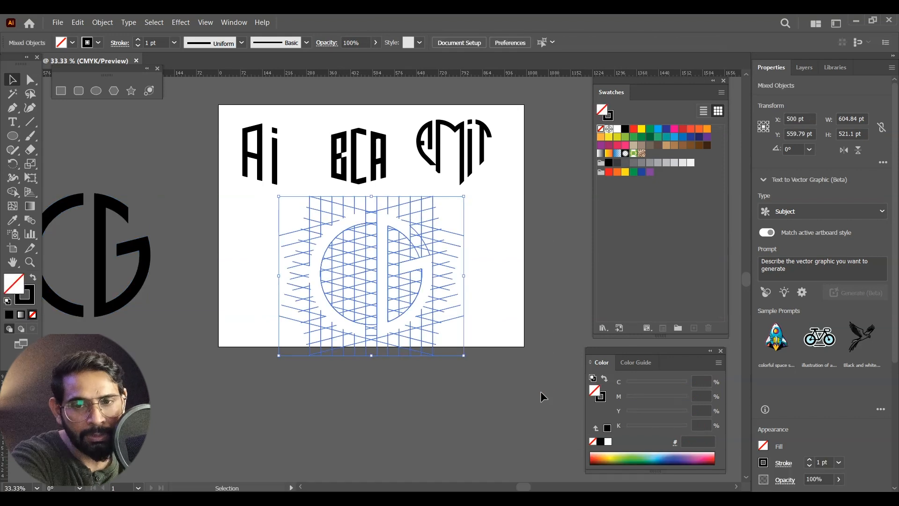
# - Scale the CG monogram down to about 149 pt wide and place it below the Ai lettering
pyautogui.moveTo(63, 304); pyautogui.dragTo(62, 305)
pyautogui.moveTo(139, 282); pyautogui.dragTo(380, 302)
pyautogui.moveTo(390, 213); pyautogui.dragTo(363, 252)
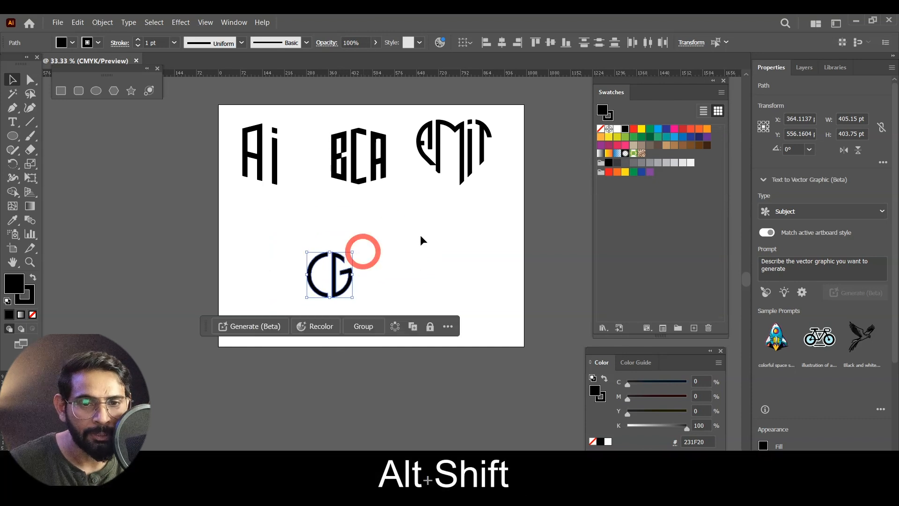
pyautogui.click(420, 238)
pyautogui.click(336, 287)
pyautogui.moveTo(336, 286); pyautogui.dragTo(264, 244)
pyautogui.click(350, 285)
pyautogui.hotkey('ctrl', '+')
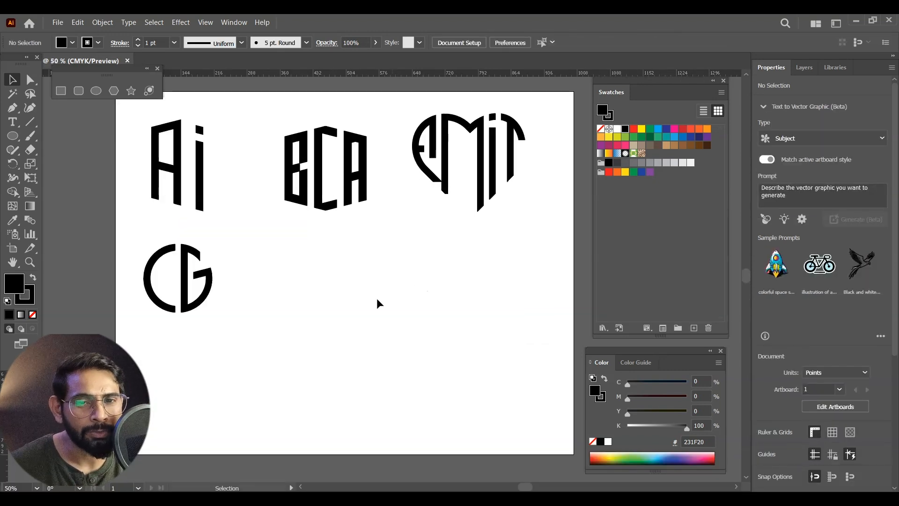
# - Move the heart-shaped lettering down away from the others, and shift the Ai, BCA and CG lettering off the artboard
pyautogui.moveTo(116, 229); pyautogui.dragTo(222, 309)
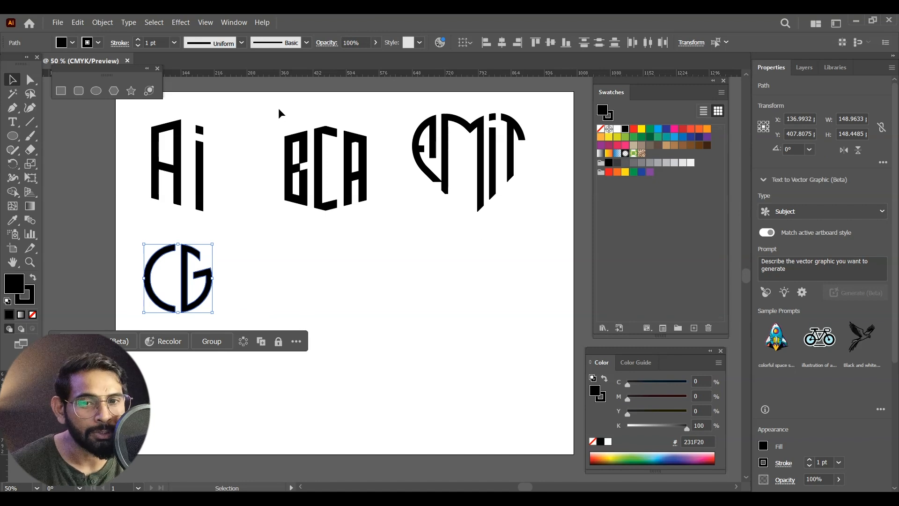
pyautogui.click(256, 268)
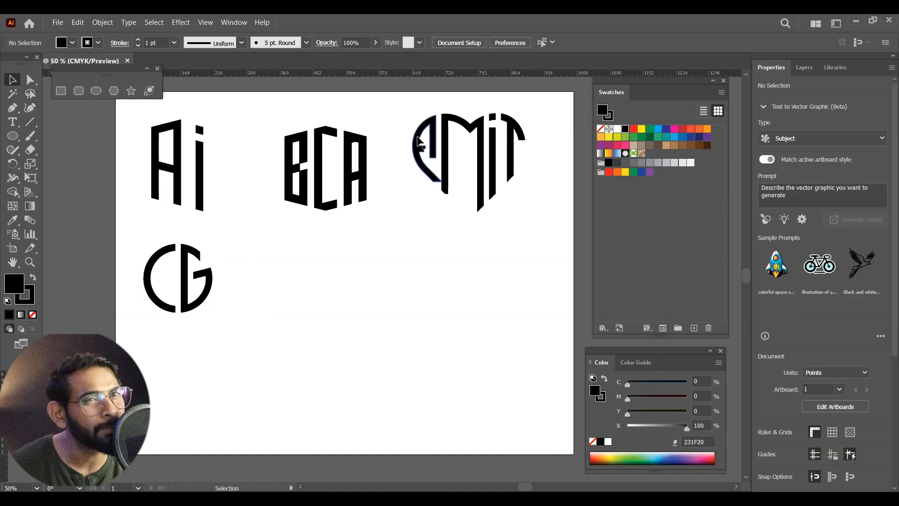
pyautogui.moveTo(402, 111); pyautogui.dragTo(541, 253)
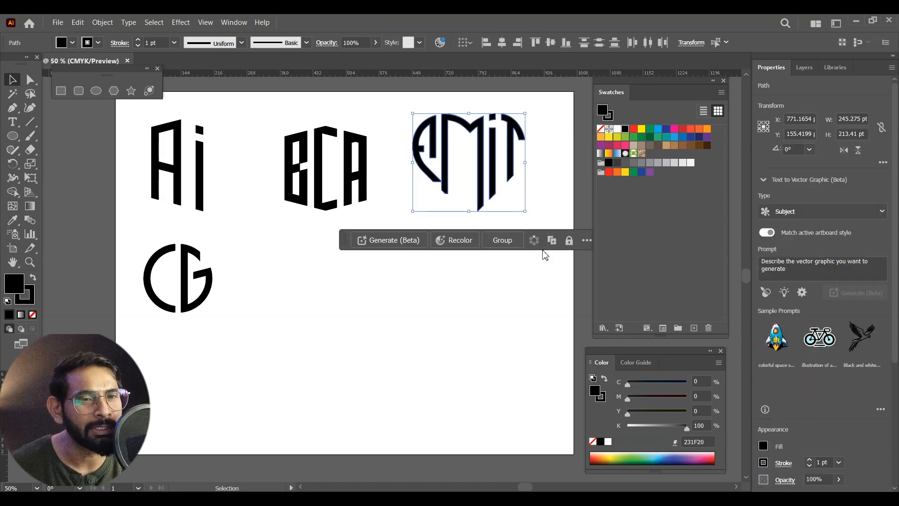
pyautogui.moveTo(515, 141); pyautogui.dragTo(459, 244)
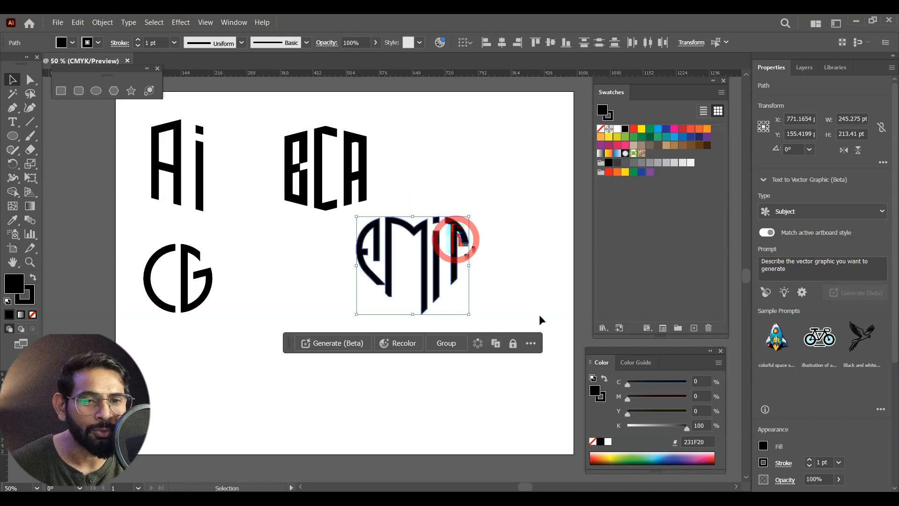
pyautogui.moveTo(126, 137); pyautogui.dragTo(309, 305)
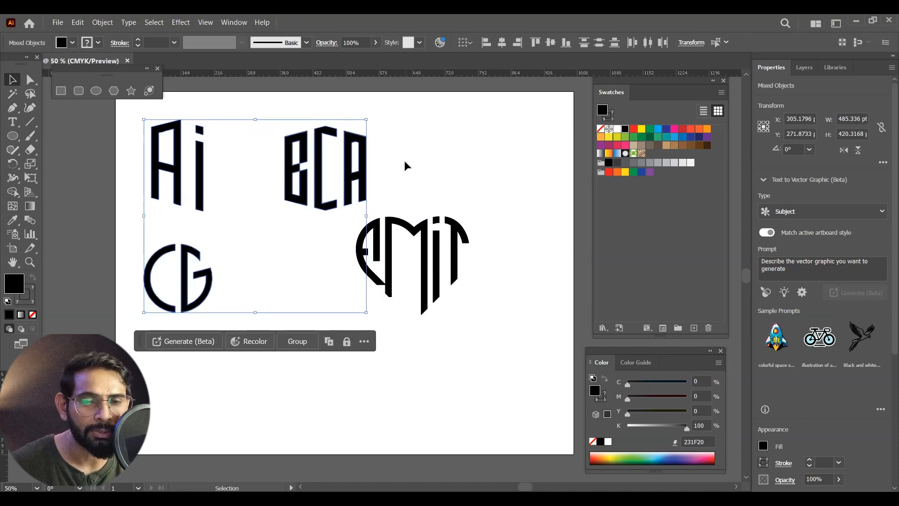
pyautogui.hotkey('ctrl', '-')
pyautogui.hotkey('ctrl', '-')
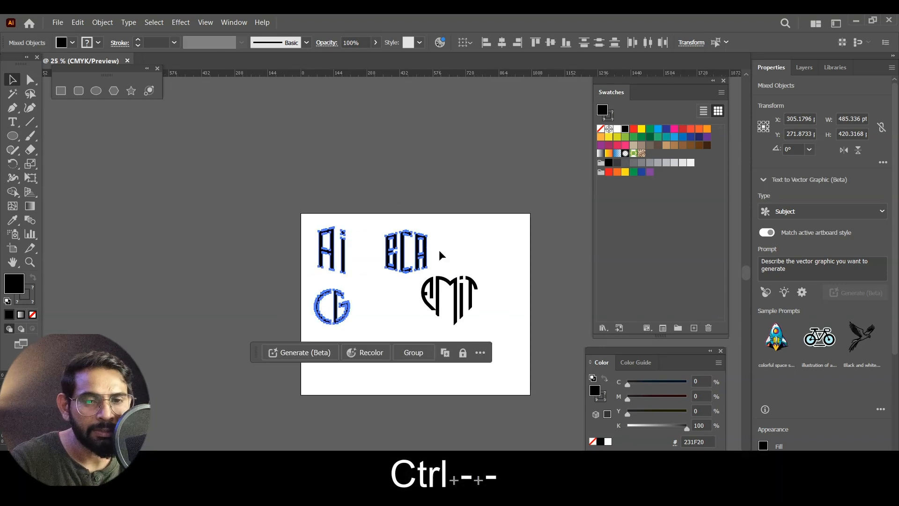
pyautogui.moveTo(584, 238); pyautogui.dragTo(582, 238)
# - Enlarge the heart-shaped lettering to about 703 pt wide so it fills most of the artboard
pyautogui.moveTo(209, 251); pyautogui.dragTo(389, 343)
pyautogui.moveTo(297, 309); pyautogui.dragTo(289, 313)
pyautogui.moveTo(249, 226); pyautogui.dragTo(398, 347)
pyautogui.moveTo(359, 274); pyautogui.dragTo(319, 285)
pyautogui.moveTo(418, 342); pyautogui.dragTo(426, 298)
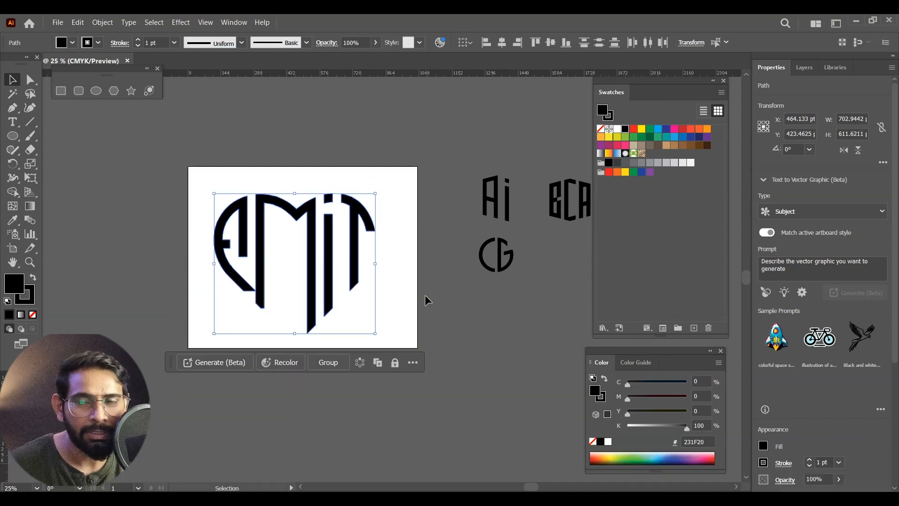
# - Export the artwork in PNG format to the Desktop folder, up to its PNG options
pyautogui.click(57, 22)
pyautogui.moveTo(206, 265)
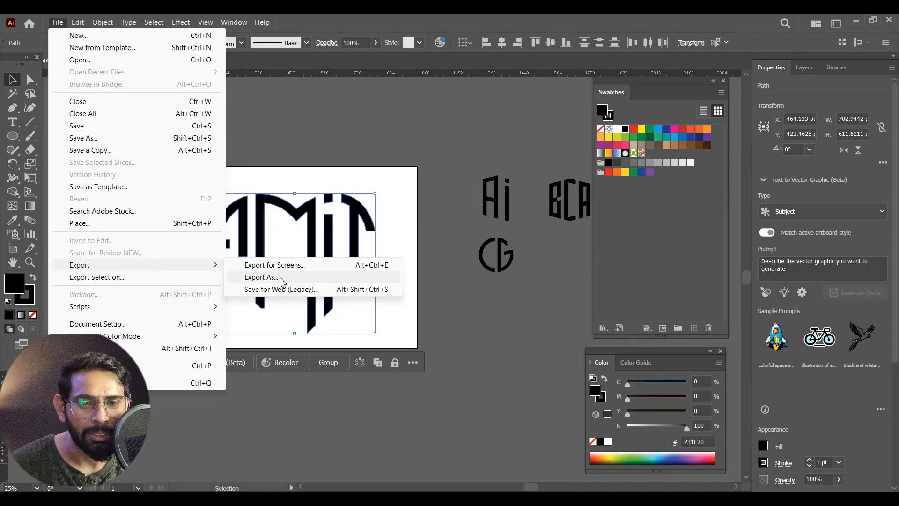
pyautogui.click(283, 281)
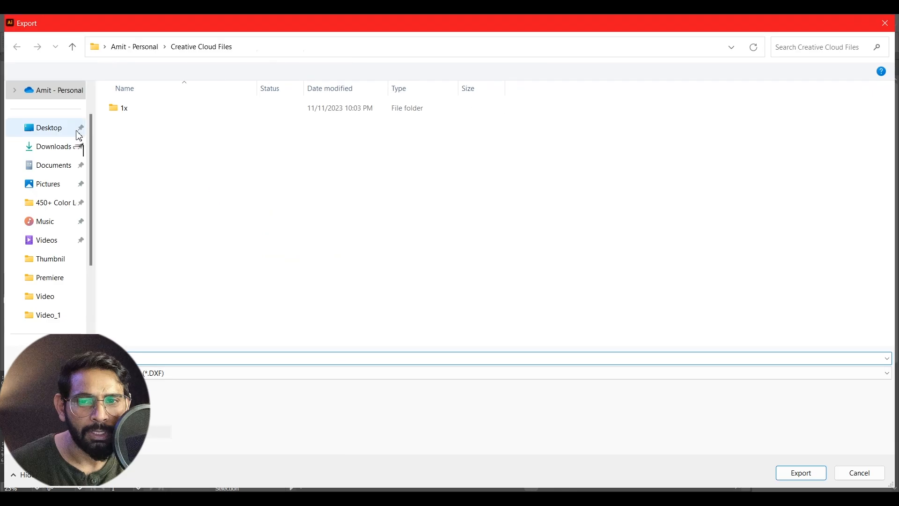
pyautogui.click(59, 170)
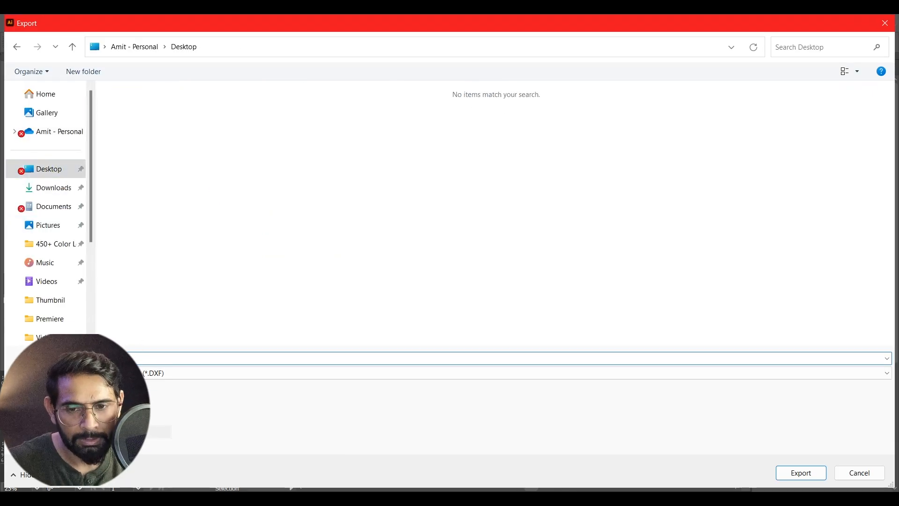
pyautogui.click(112, 374)
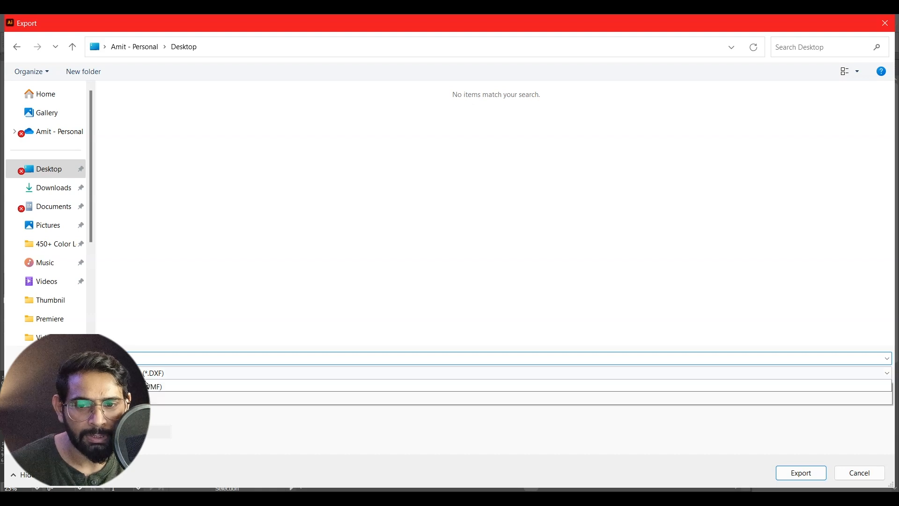
pyautogui.click(148, 442)
pyautogui.click(124, 374)
pyautogui.click(124, 440)
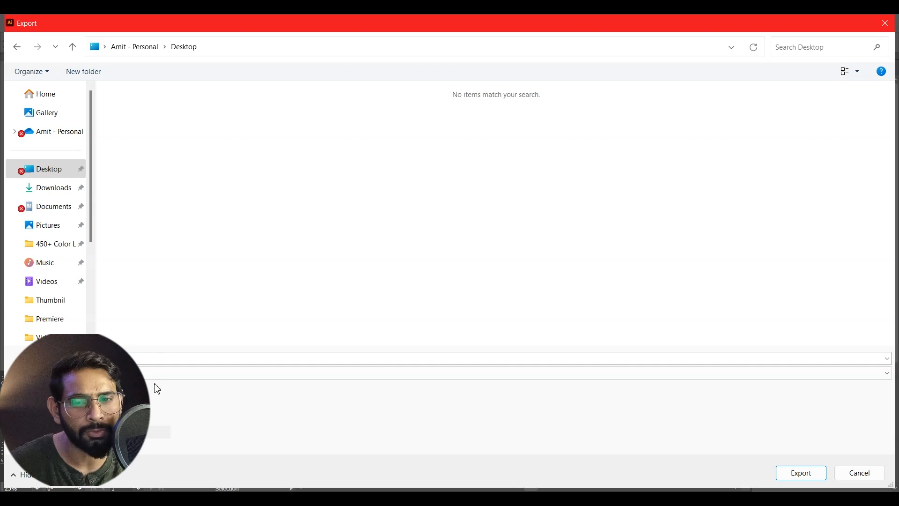
pyautogui.click(801, 473)
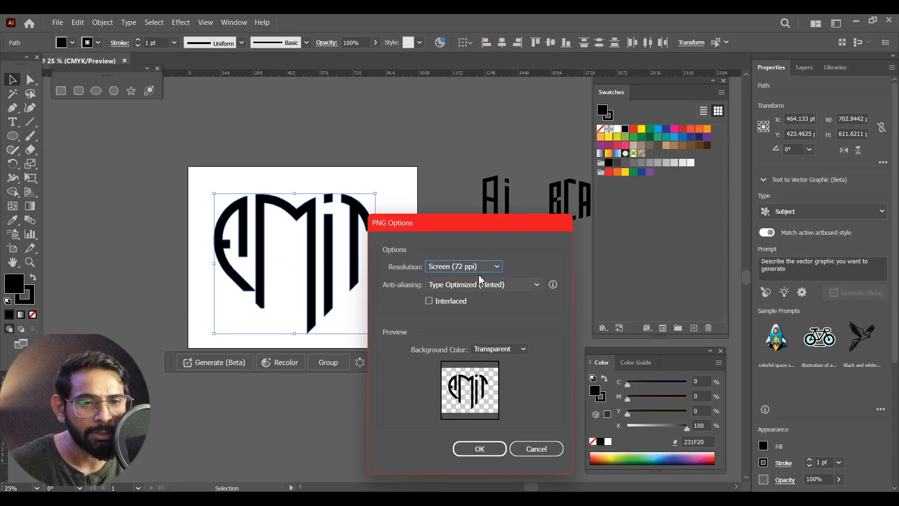
# - Set the PNG resolution to High (300 ppi) and complete the export
pyautogui.click(490, 266)
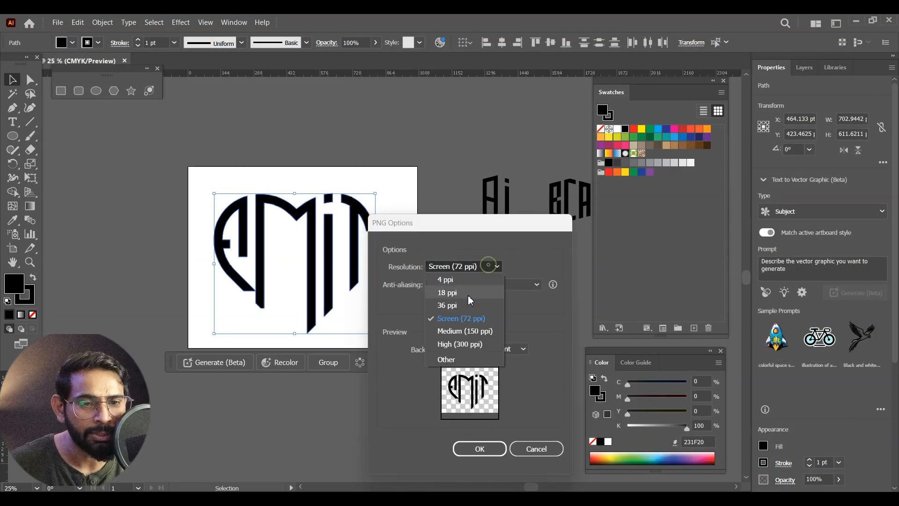
pyautogui.click(461, 344)
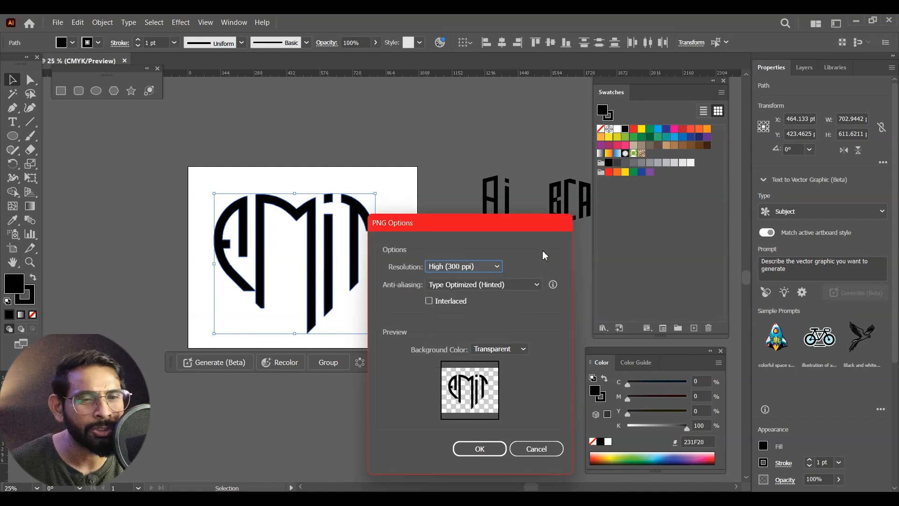
pyautogui.click(489, 449)
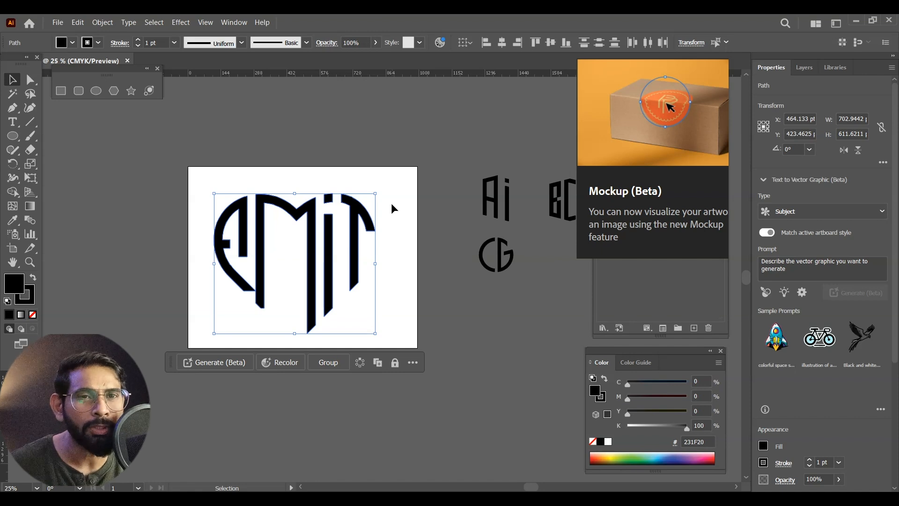
# - Switch to Photoshop and open the 3D Glass Logo Mockup's [YOUR LOGO HERE] smart object in its own floating window
pyautogui.click(856, 21)
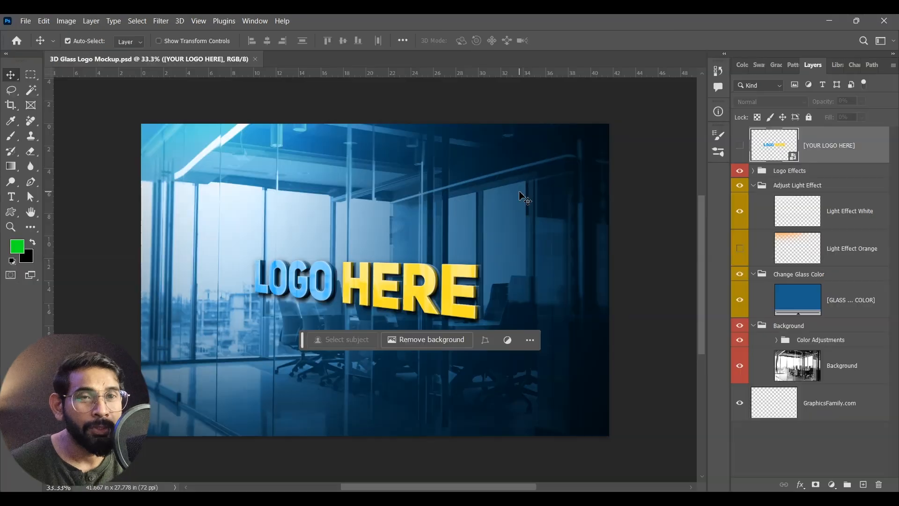
pyautogui.moveTo(192, 60); pyautogui.dragTo(292, 75)
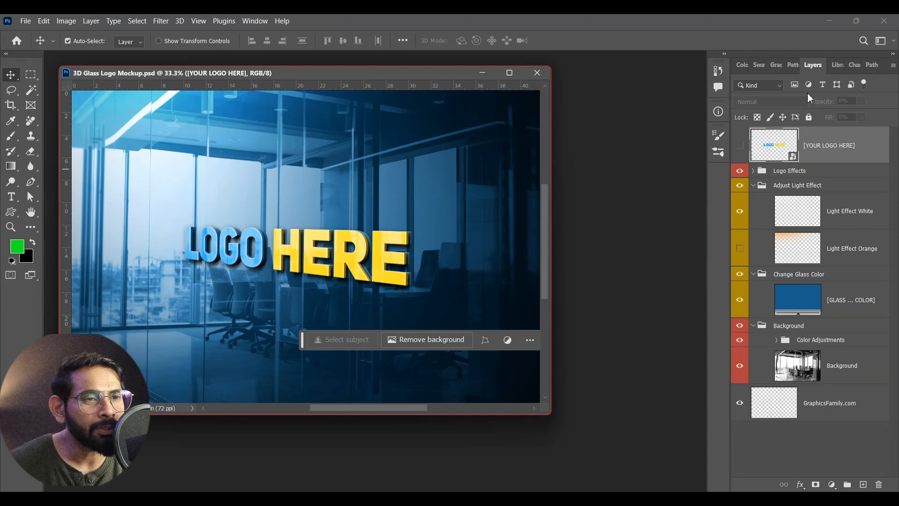
pyautogui.doubleClick(785, 151)
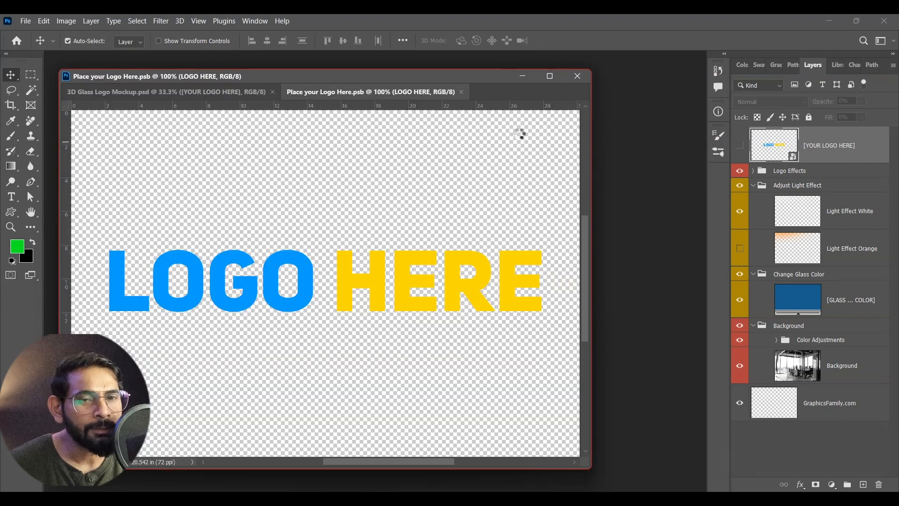
pyautogui.moveTo(351, 94); pyautogui.dragTo(230, 120)
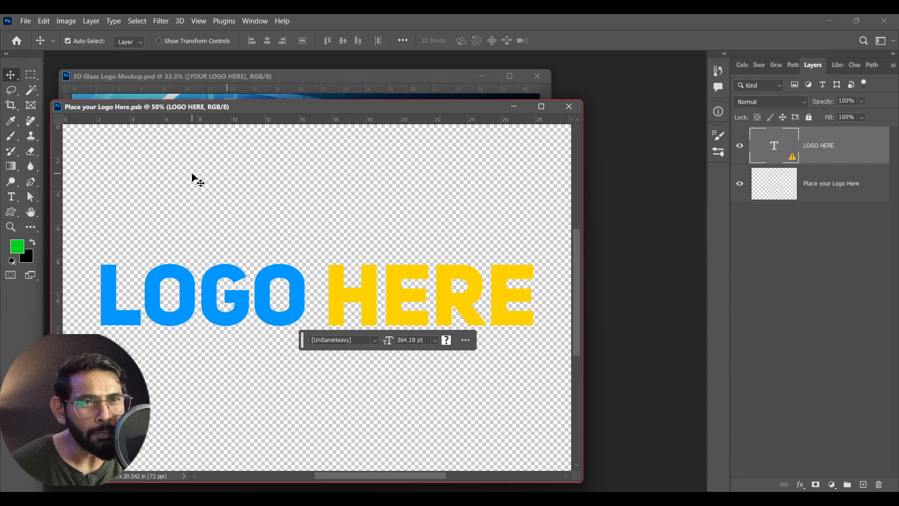
# - Open the exported lettering PNG in a separate window and copy its artwork into the Place your Logo Here document
pyautogui.moveTo(353, 108); pyautogui.dragTo(373, 114)
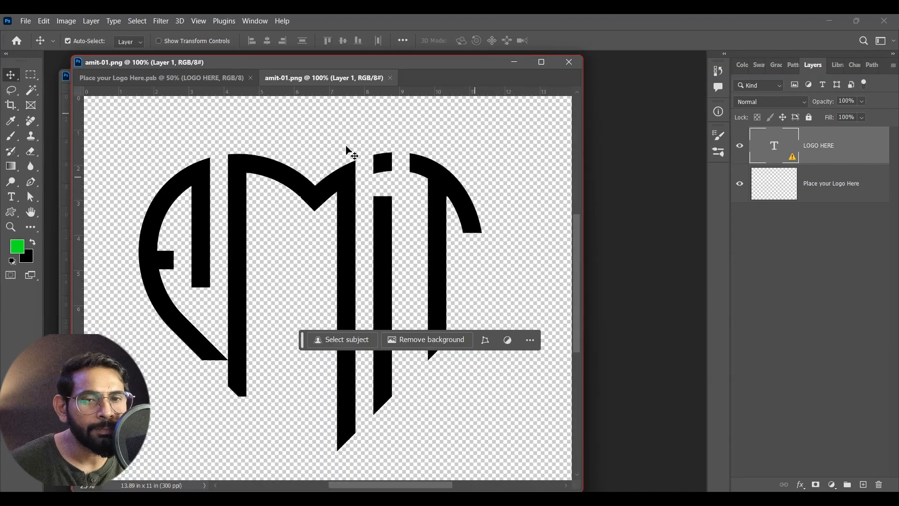
pyautogui.moveTo(322, 78); pyautogui.dragTo(632, 117)
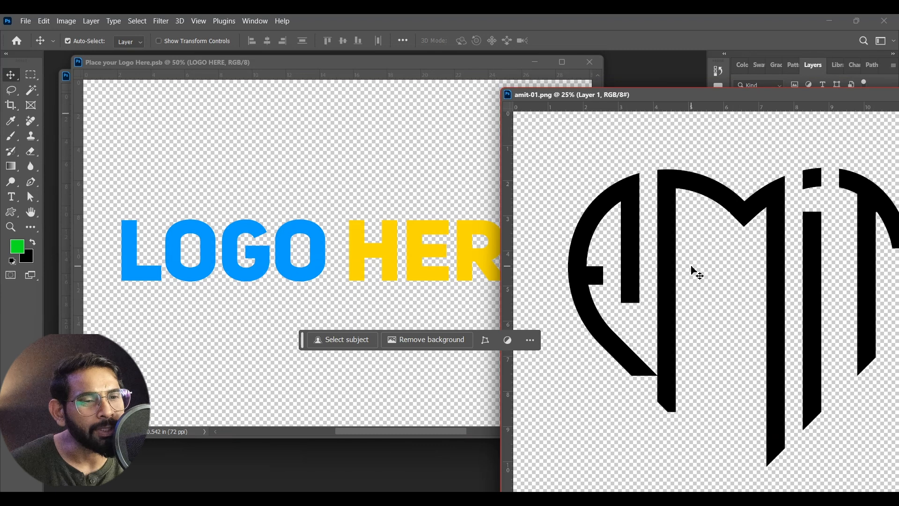
pyautogui.moveTo(746, 208); pyautogui.dragTo(273, 212)
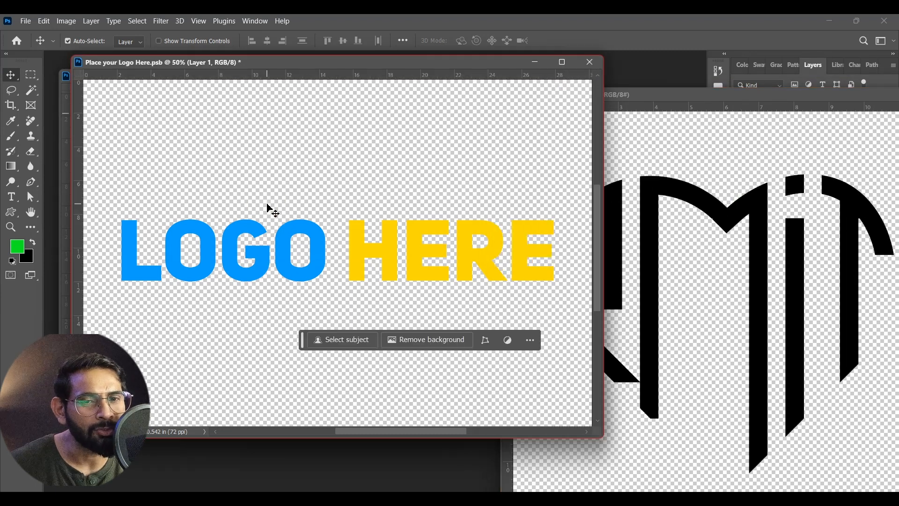
pyautogui.moveTo(798, 96); pyautogui.dragTo(320, 153)
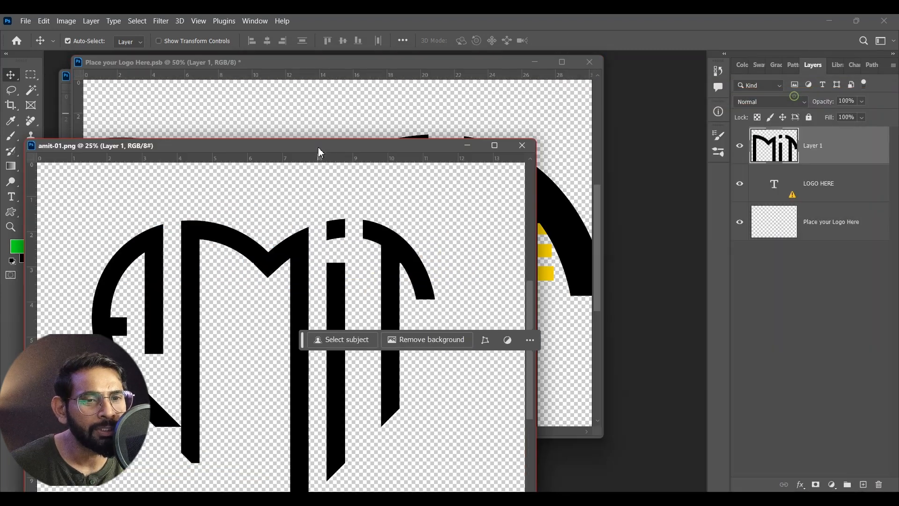
# - Close the exported PNG's window, scale the pasted lettering to about 56.63%, and position it over the LOGO HERE text
pyautogui.click(523, 146)
pyautogui.moveTo(327, 211)
pyautogui.mouseDown()
pyautogui.moveTo(447, 181)
pyautogui.moveTo(318, 192)
pyautogui.moveTo(319, 206)
pyautogui.mouseUp()
pyautogui.hotkey('ctrl', 't')
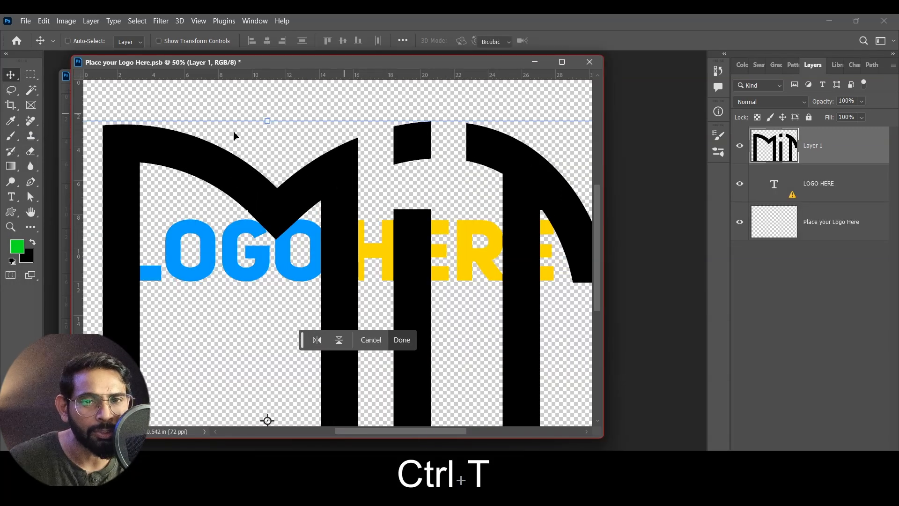
pyautogui.hotkey('ctrl', 'z')
pyautogui.hotkey('ctrl', 'z')
pyautogui.moveTo(181, 138); pyautogui.dragTo(433, 357)
pyautogui.moveTo(524, 383); pyautogui.dragTo(201, 118)
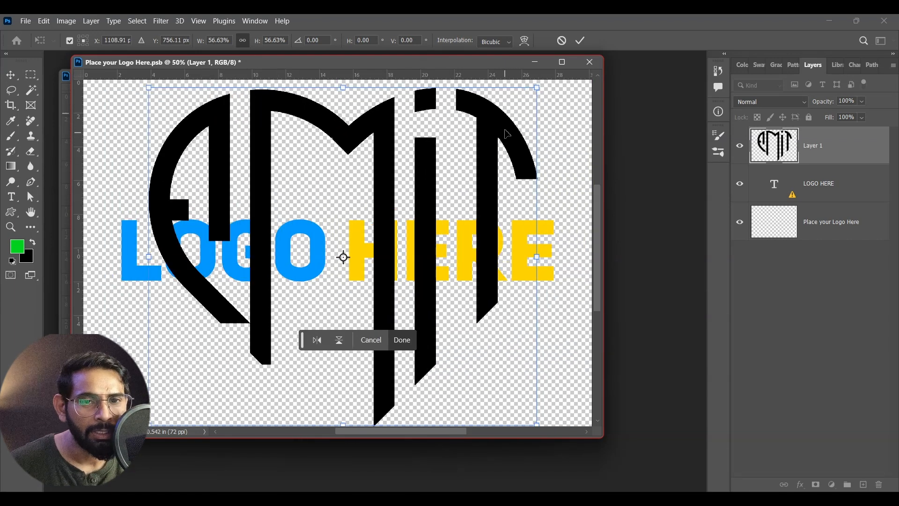
pyautogui.moveTo(504, 129); pyautogui.dragTo(487, 145)
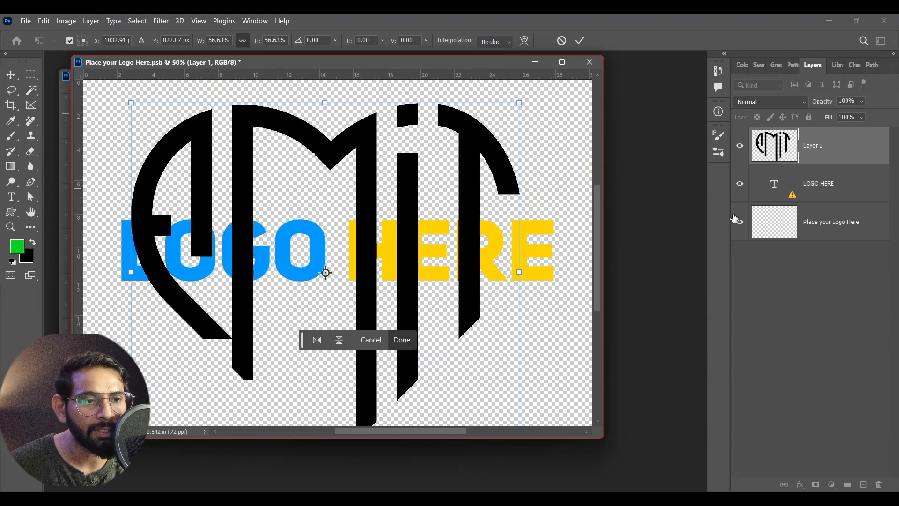
# - Hide the LOGO HERE and Place your Logo Here layers, and save the smart object to update the mockup
pyautogui.click(740, 222)
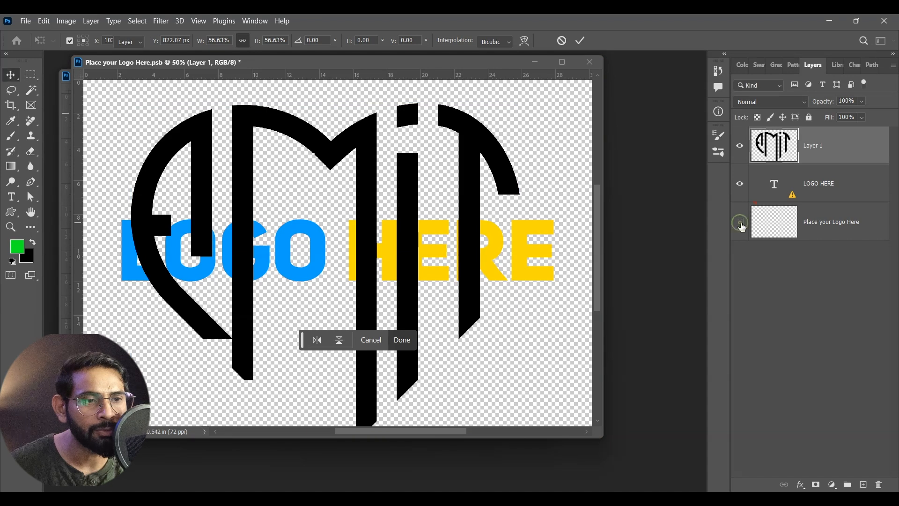
pyautogui.click(740, 183)
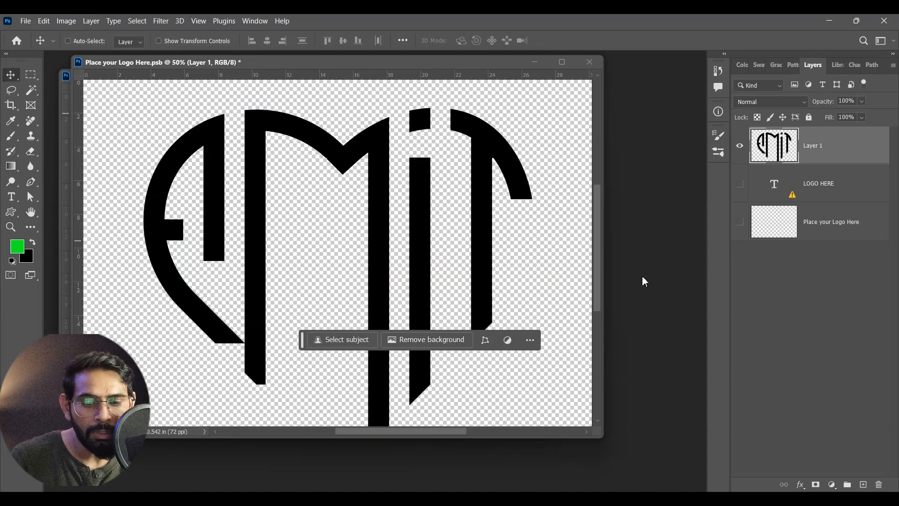
pyautogui.press('ctrl')
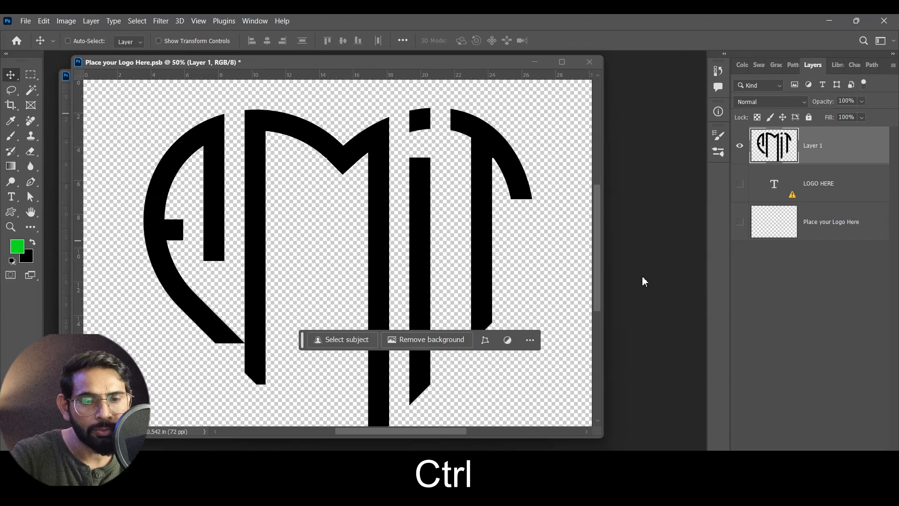
pyautogui.hotkey('ctrl', 's')
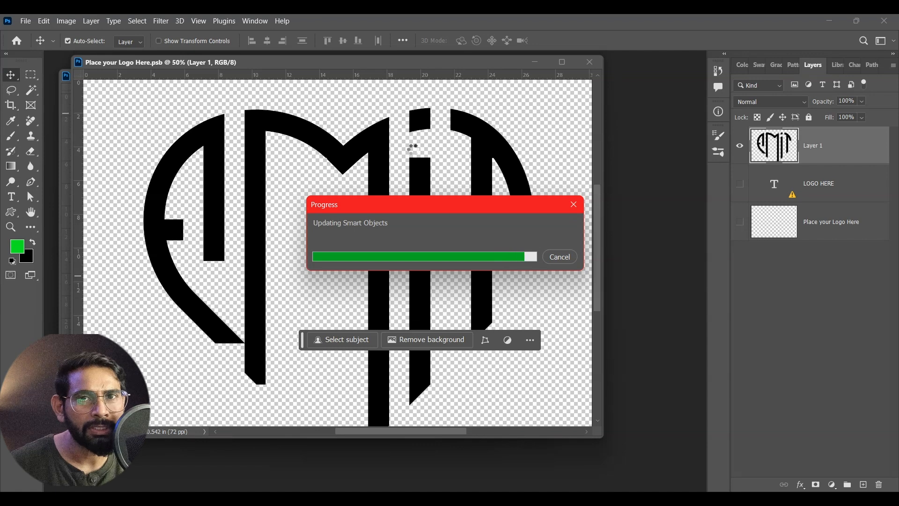
# - Move the Place your Logo Here window clear of the 3D Glass Logo Mockup to view the lettering on the glass
pyautogui.moveTo(178, 74); pyautogui.dragTo(230, 173)
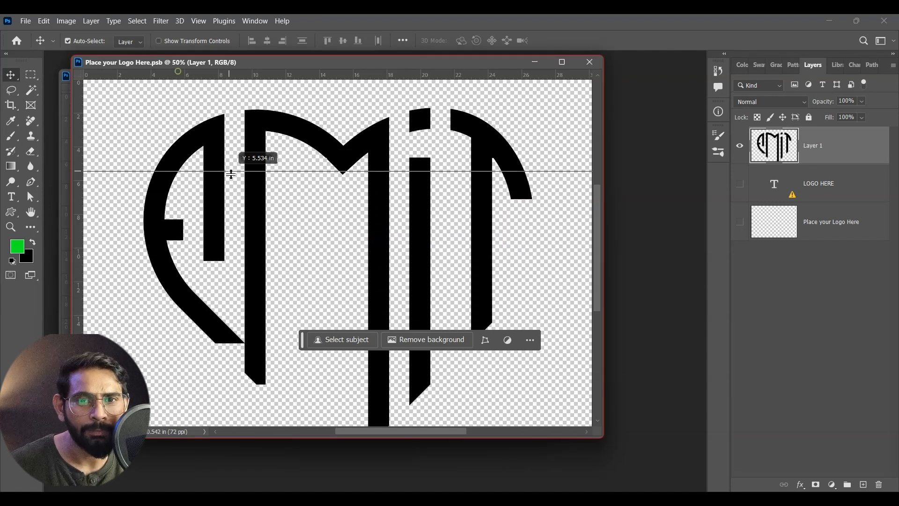
pyautogui.moveTo(245, 70); pyautogui.dragTo(365, 462)
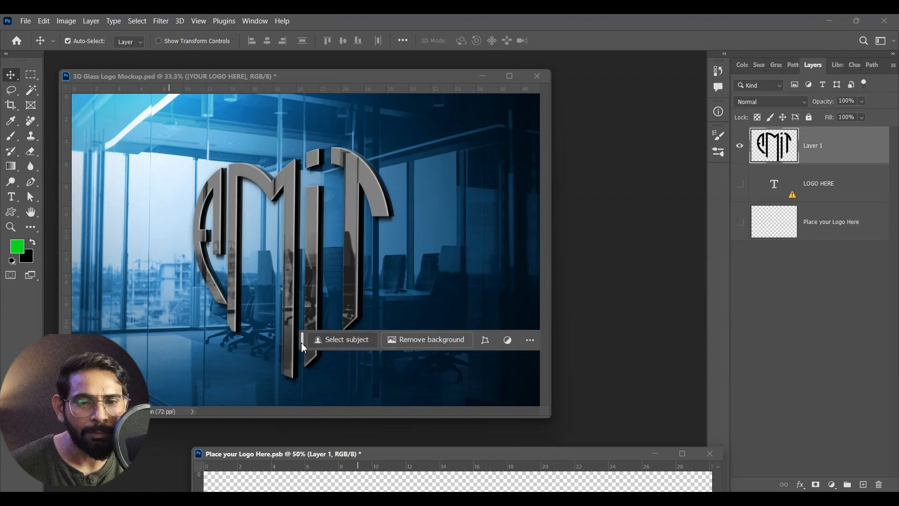
pyautogui.click(301, 422)
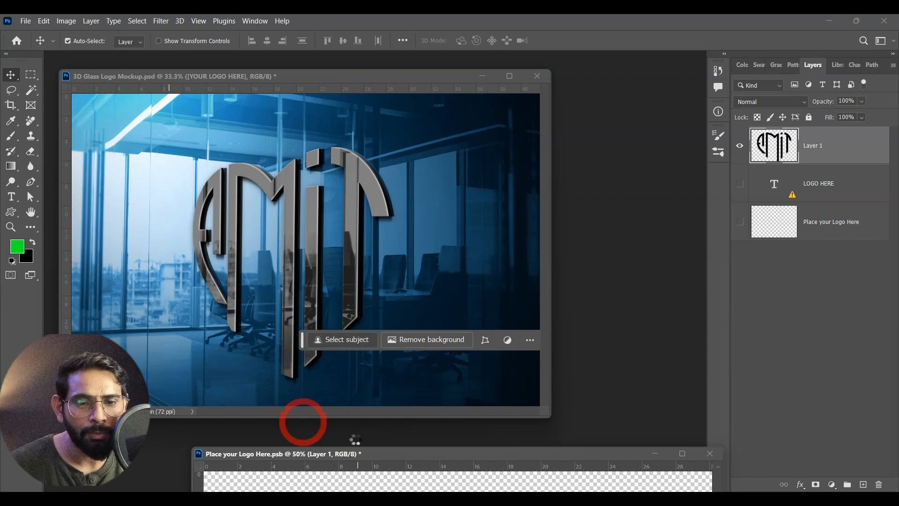